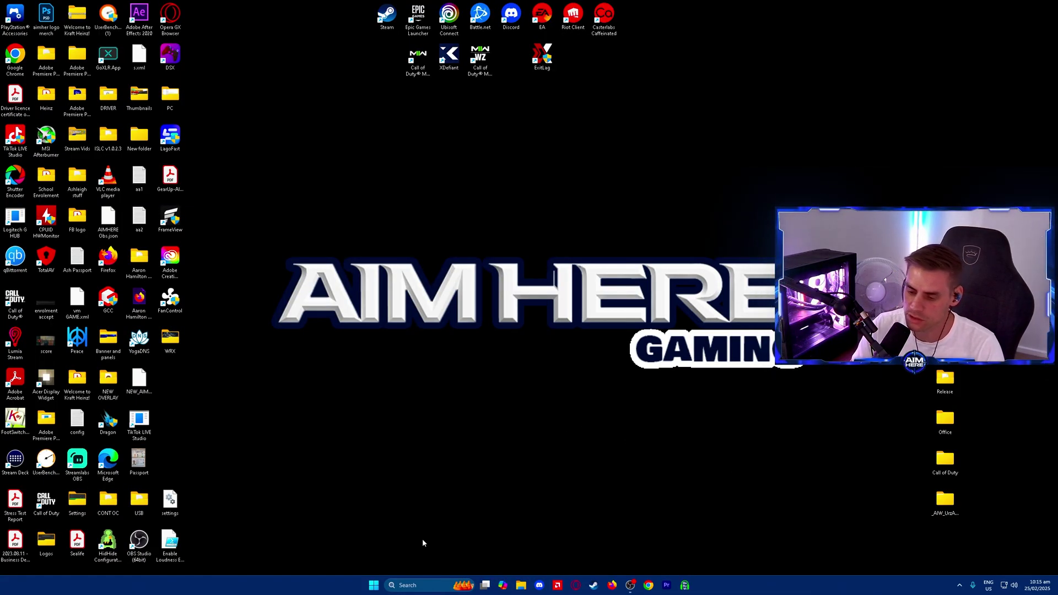
# Search Windows for 'game mode' and open the Game Mode settings.
pyautogui.click(419, 585)
pyautogui.write('g')
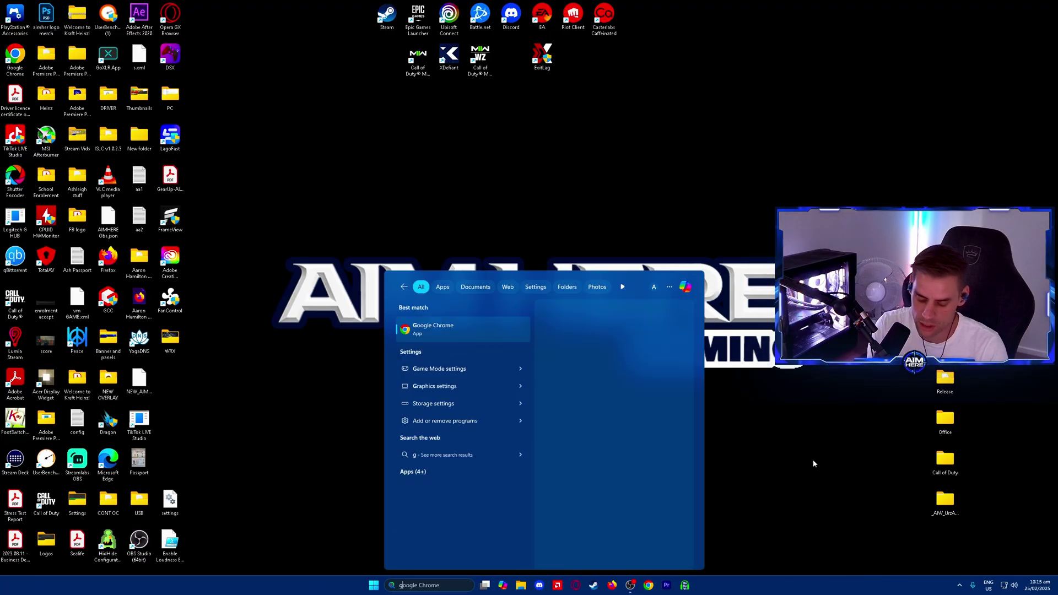
pyautogui.write('ame mode')
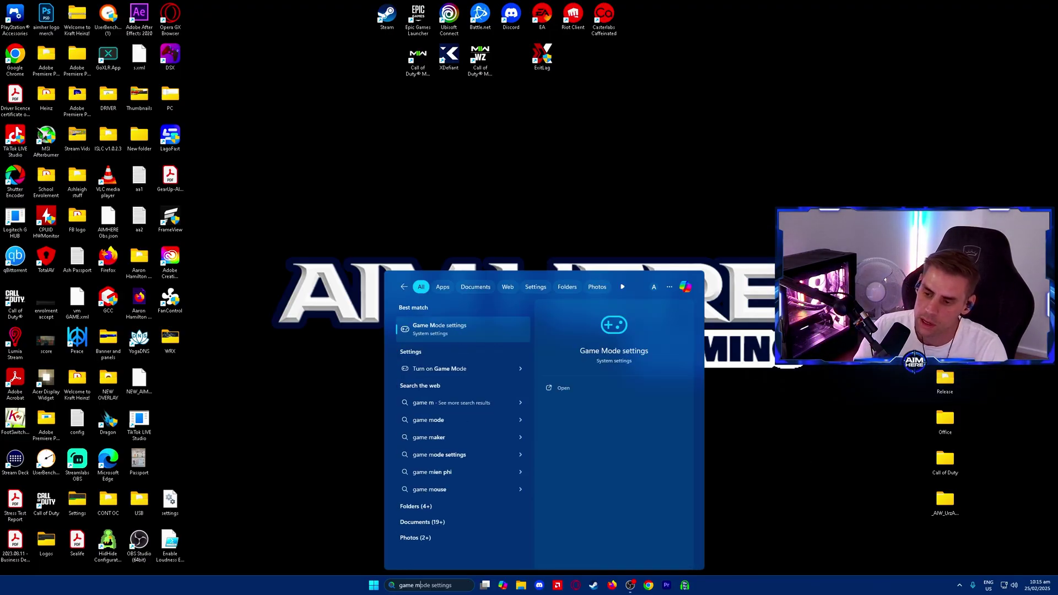
pyautogui.press('Return')
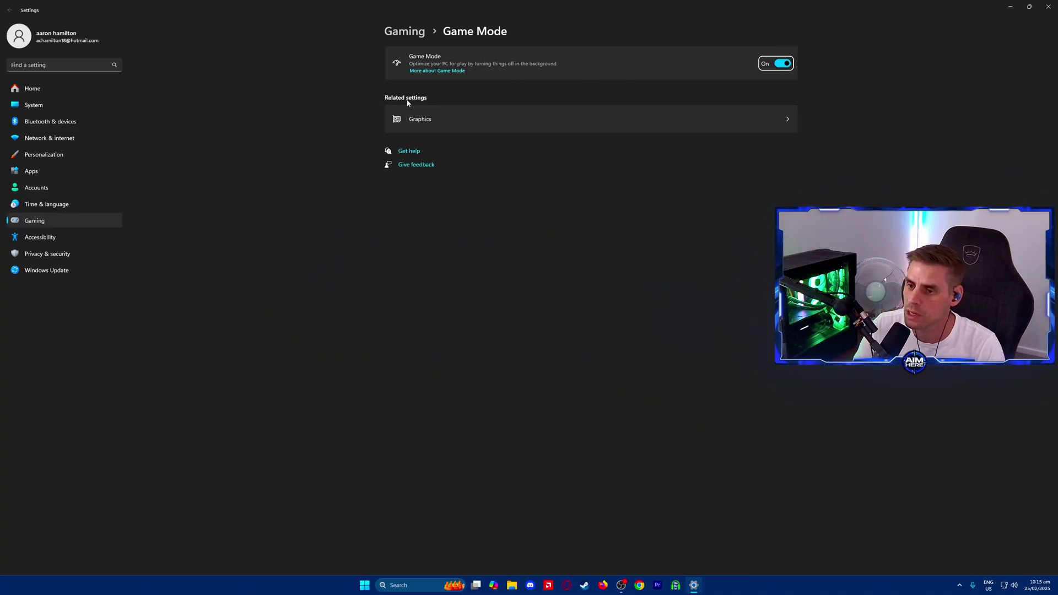
# Open the default graphics settings and check the high-performance GPU choices without changing them.
pyautogui.click(421, 120)
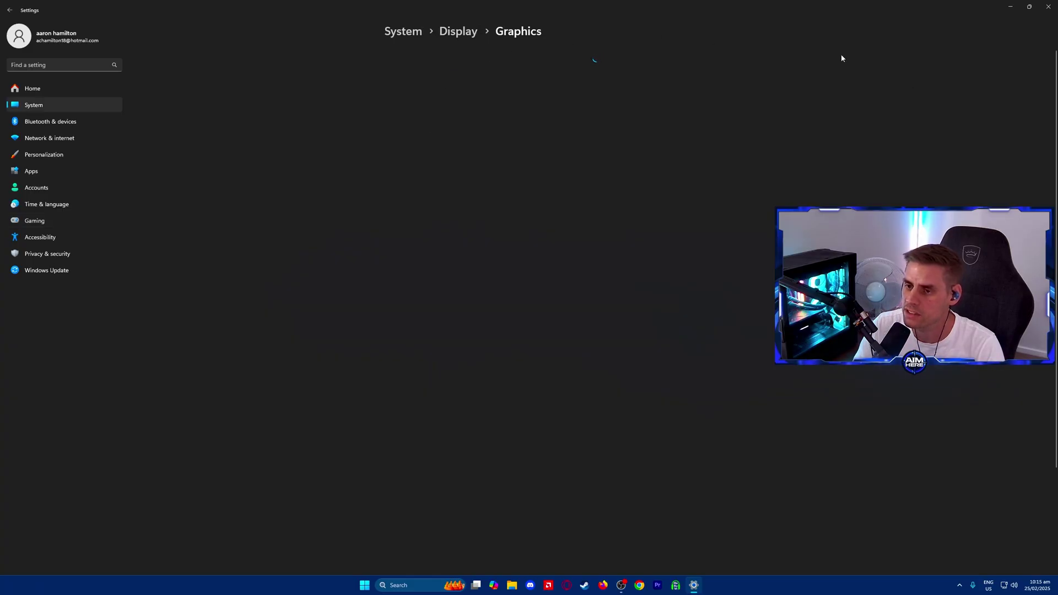
pyautogui.click(414, 74)
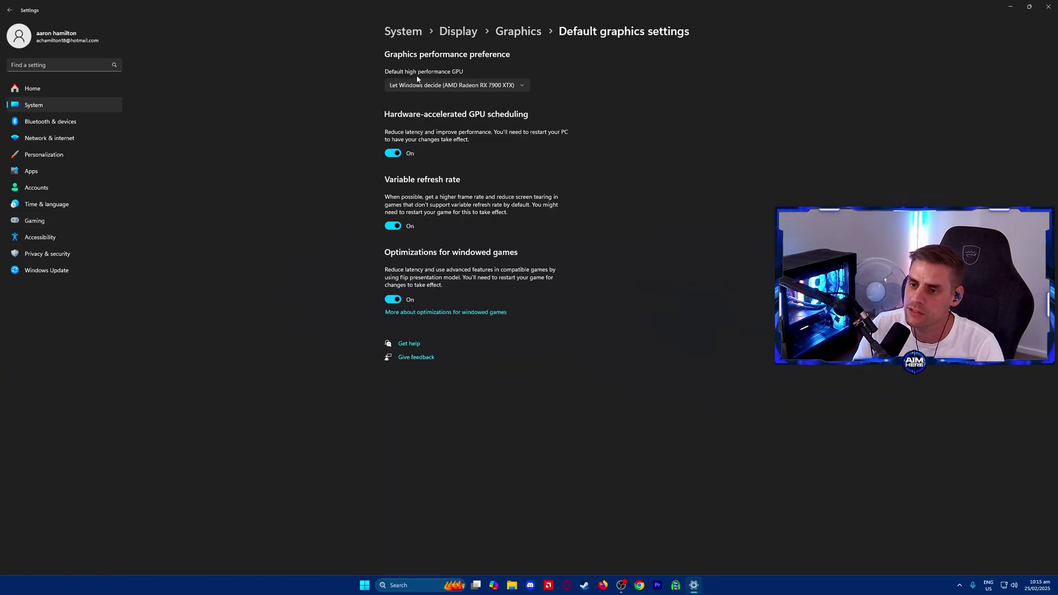
pyautogui.click(482, 85)
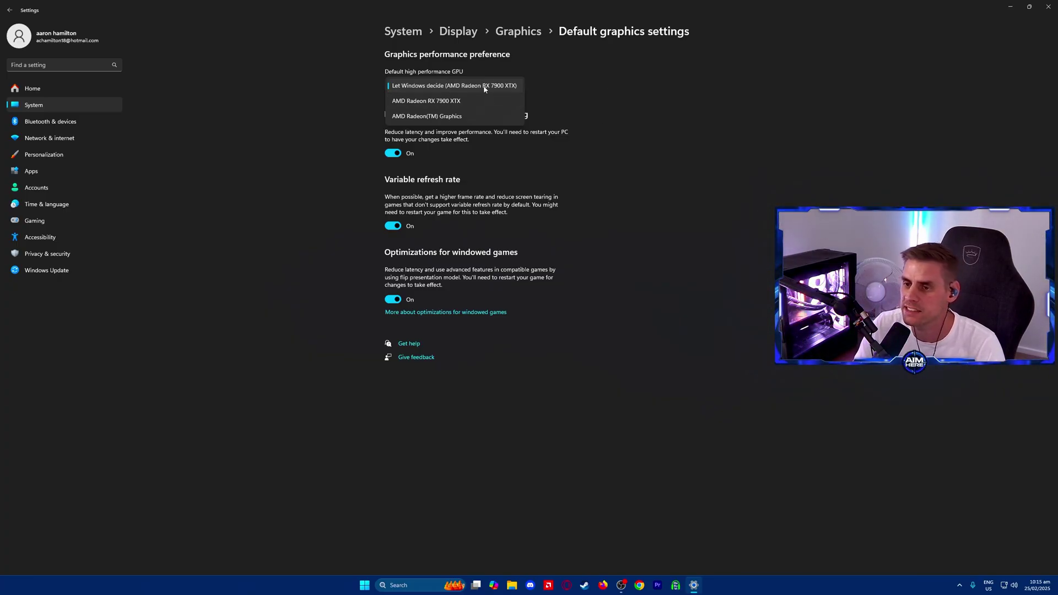
pyautogui.click(703, 90)
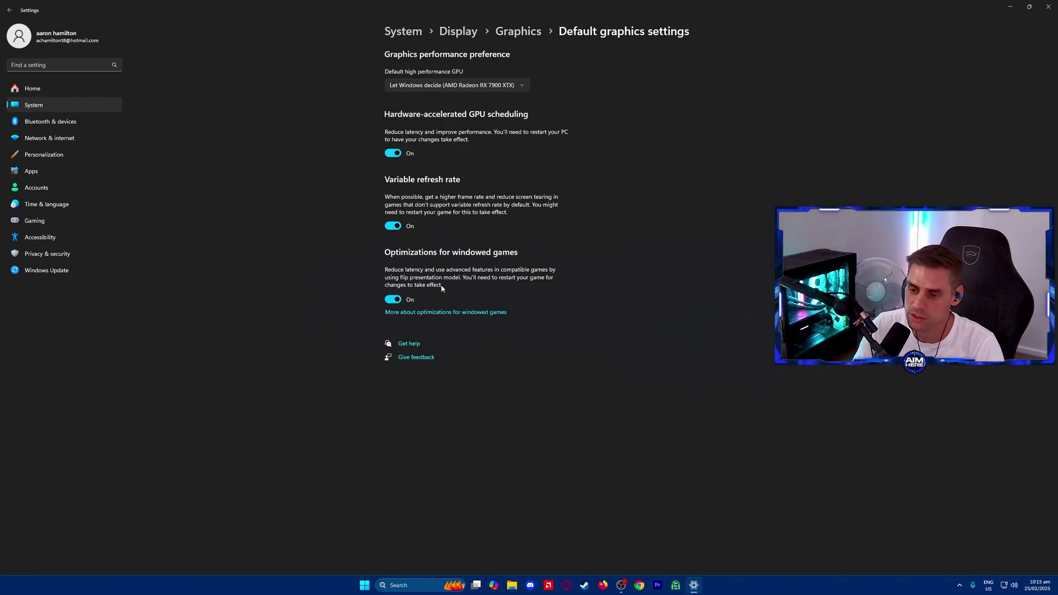
# Save Call of Duty's cod.exe graphics preference as High performance on the AMD Radeon RX 7900 XTX.
pyautogui.click(11, 11)
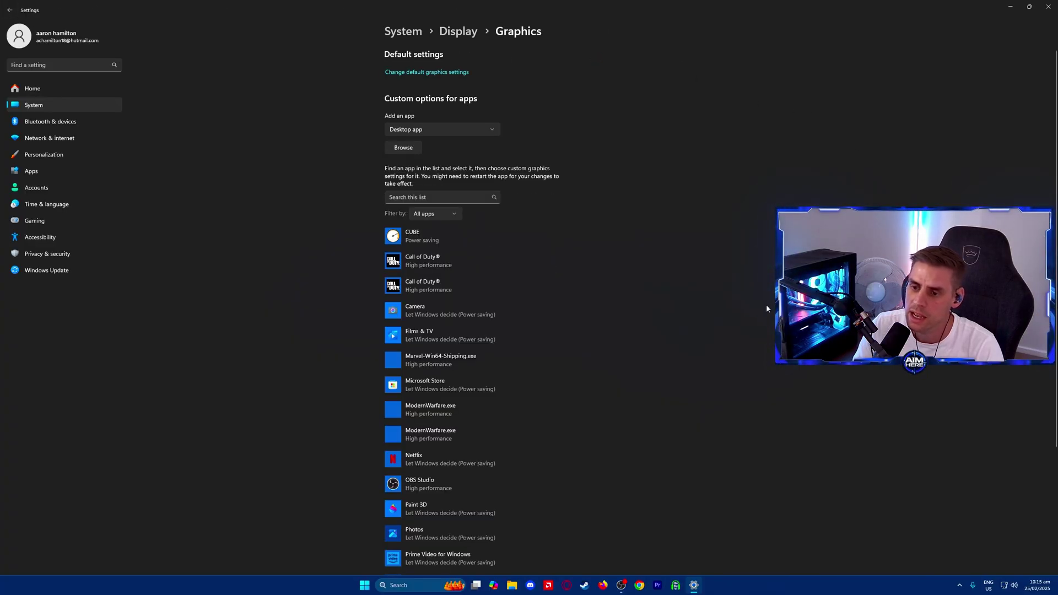
pyautogui.click(446, 199)
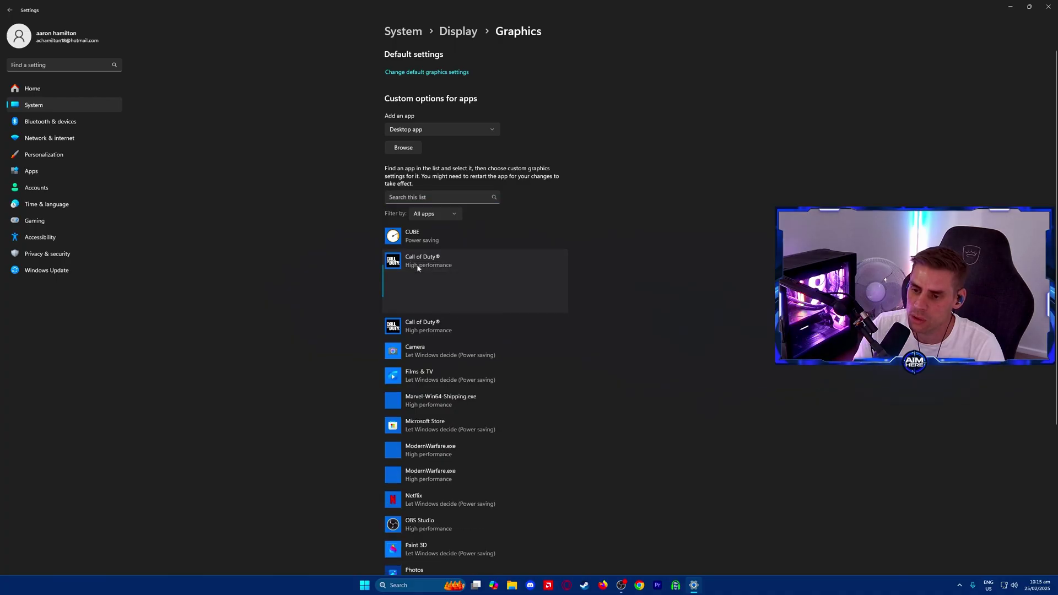
pyautogui.click(507, 262)
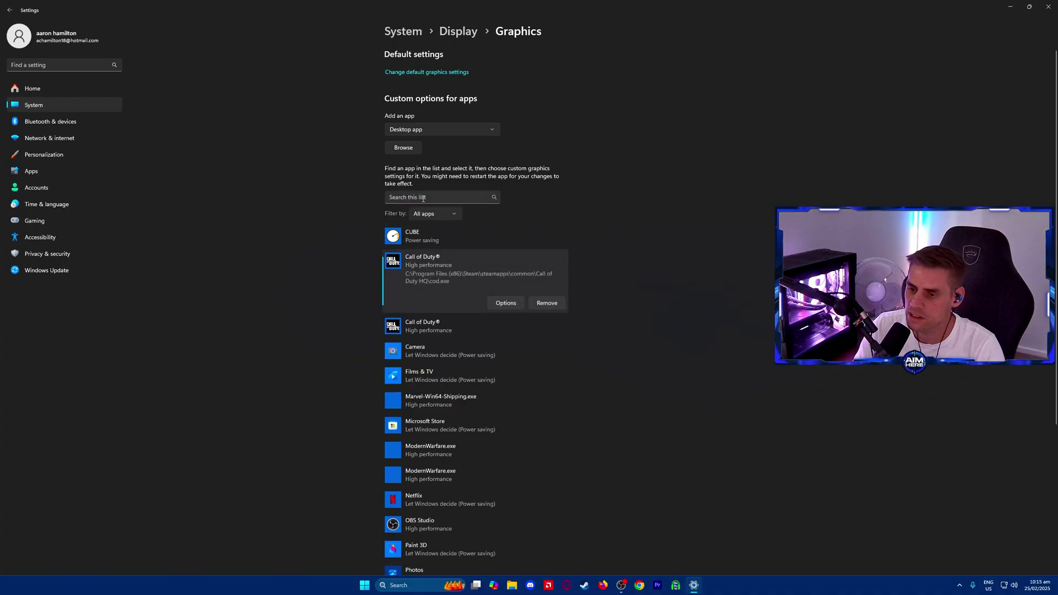
pyautogui.click(476, 200)
pyautogui.scroll(-3, 705, 305)
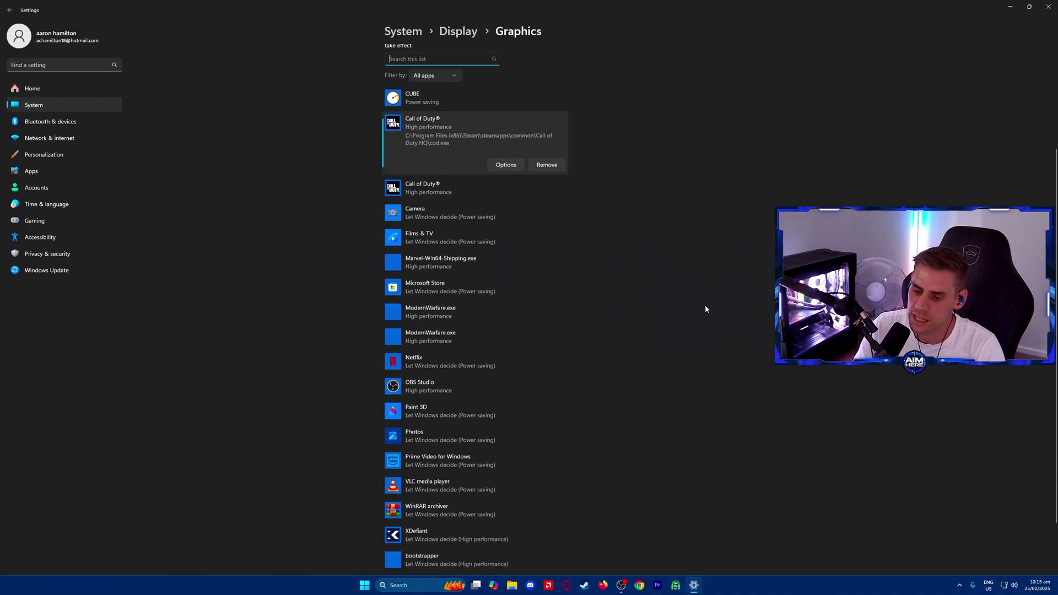
pyautogui.scroll(3, 707, 320)
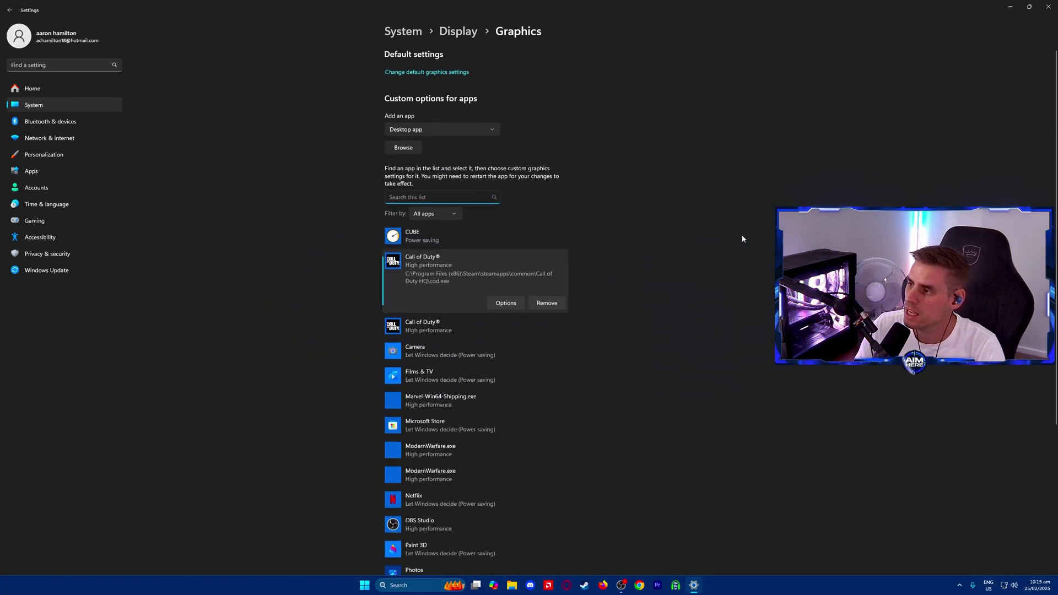
pyautogui.click(404, 147)
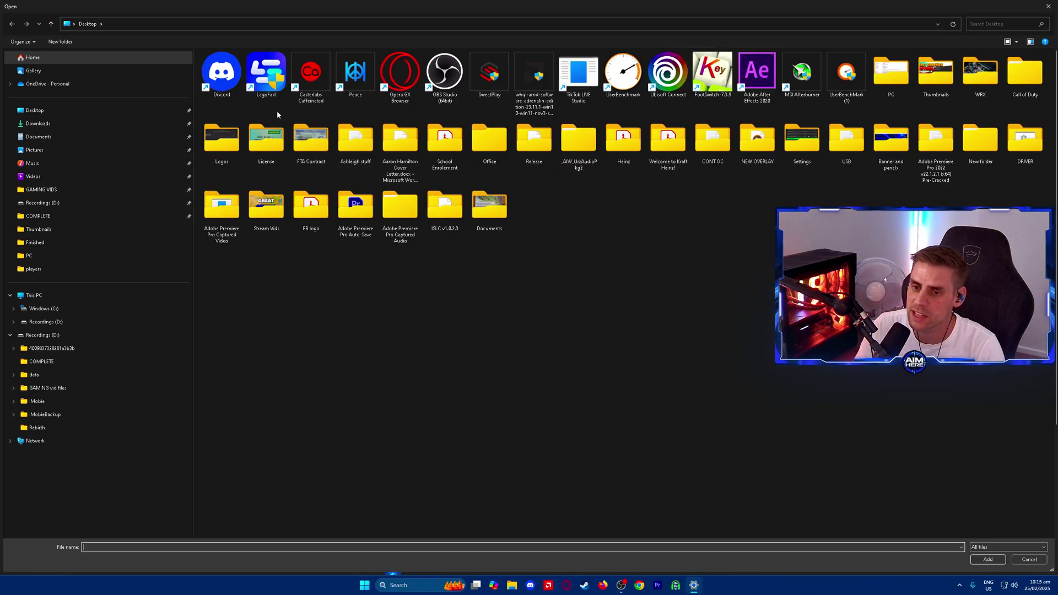
pyautogui.click(1049, 6)
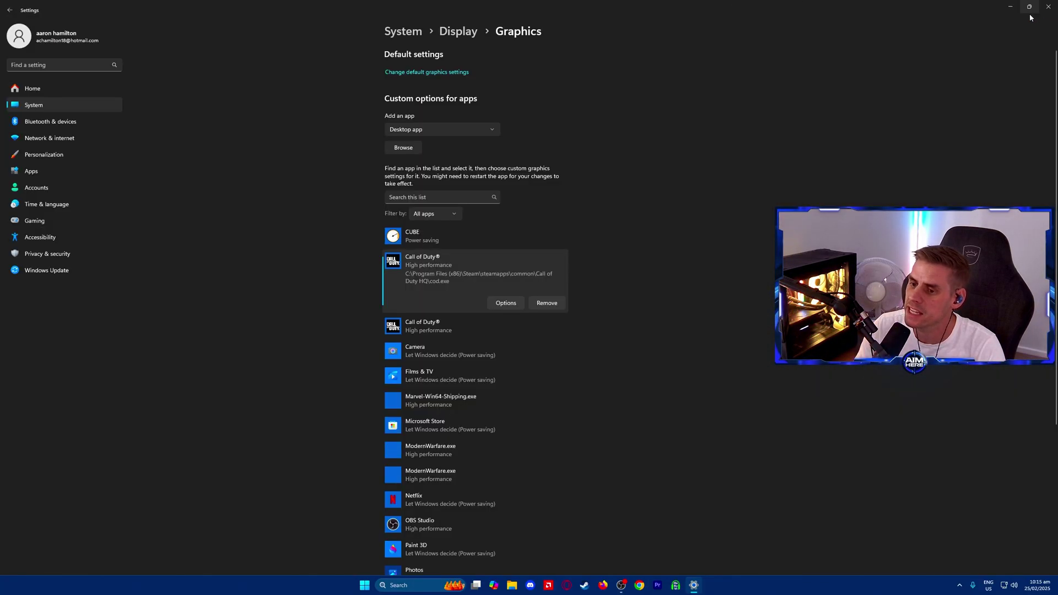
pyautogui.click(506, 303)
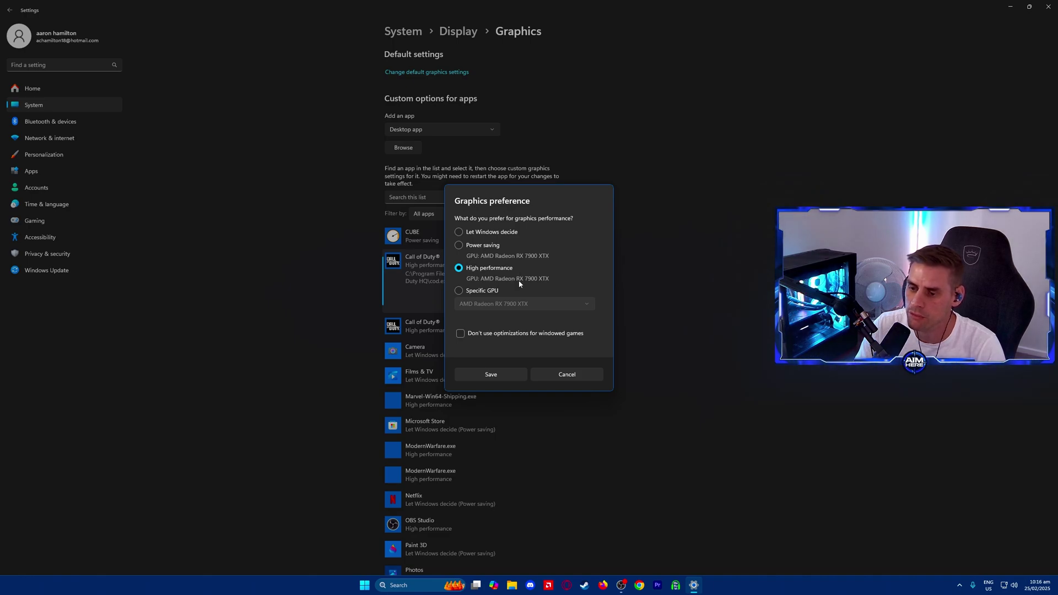
pyautogui.click(506, 375)
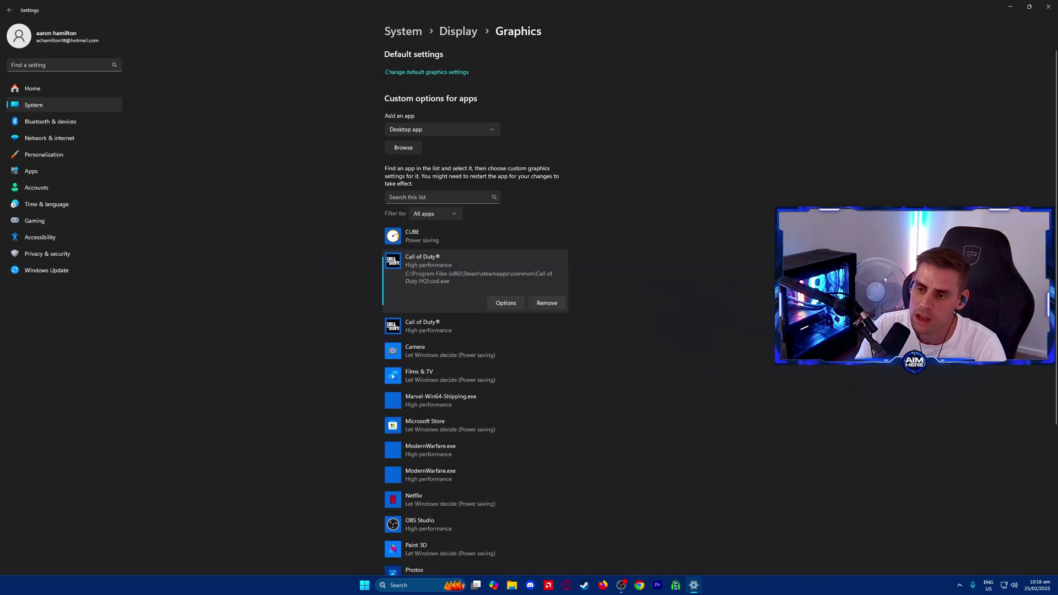
# Search 'update' and run Check for updates, confirming Windows is up to date.
pyautogui.click(1047, 10)
pyautogui.click(419, 585)
pyautogui.write('u')
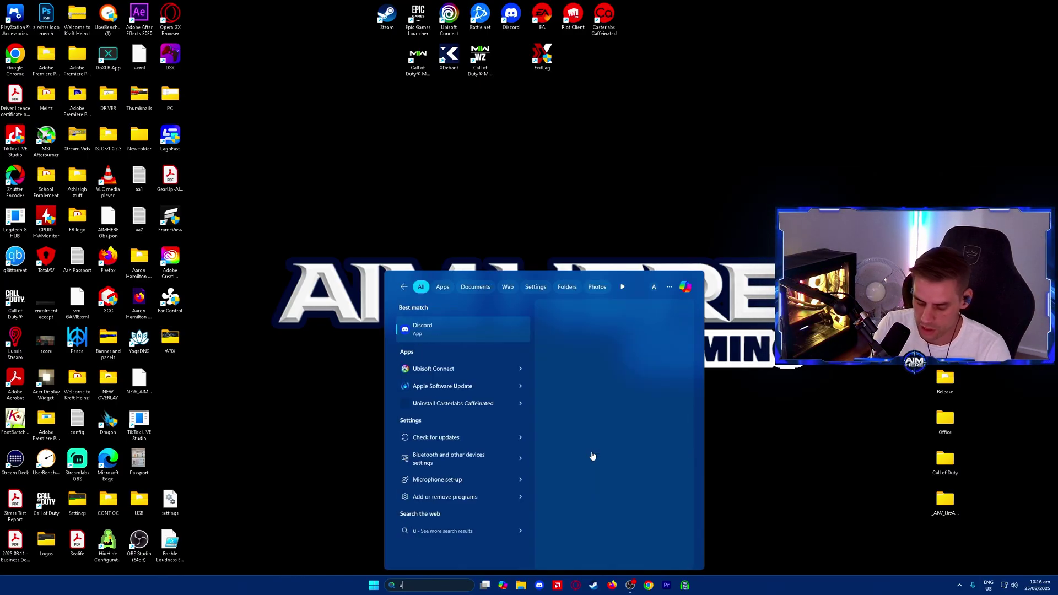
pyautogui.write('pdate')
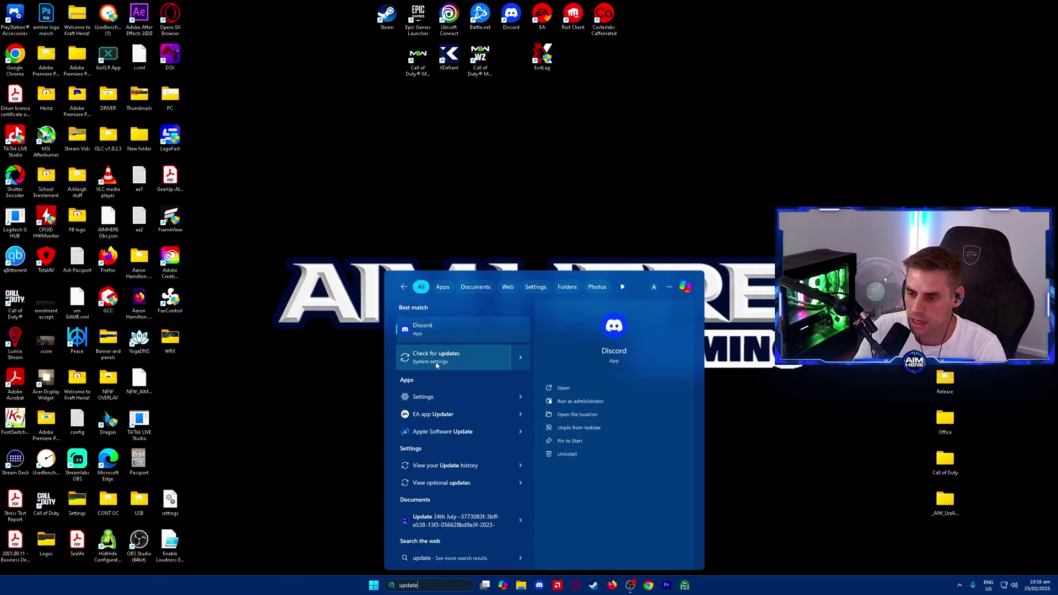
pyautogui.click(436, 359)
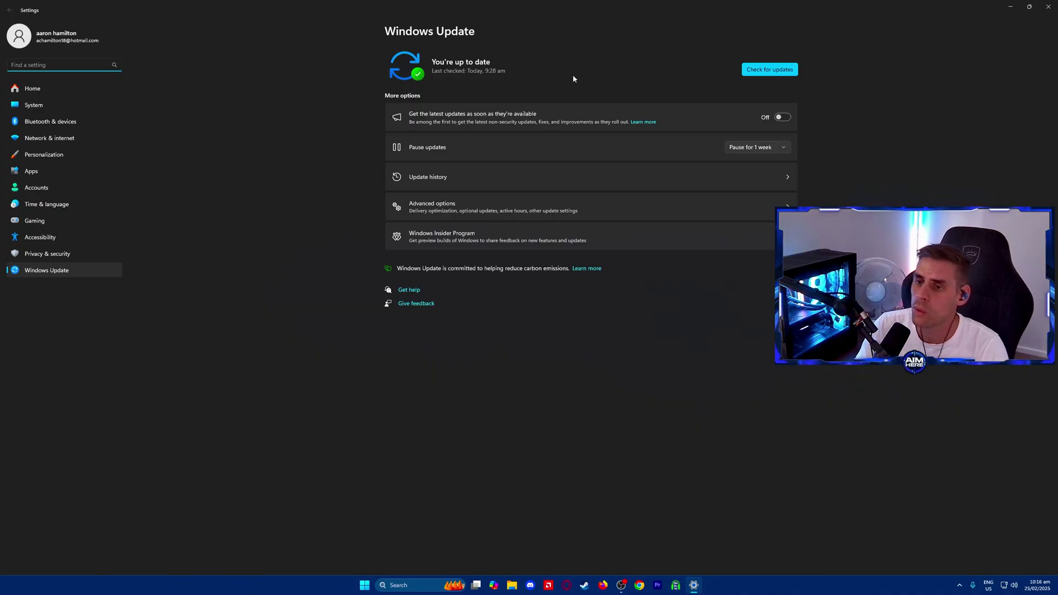
pyautogui.click(770, 69)
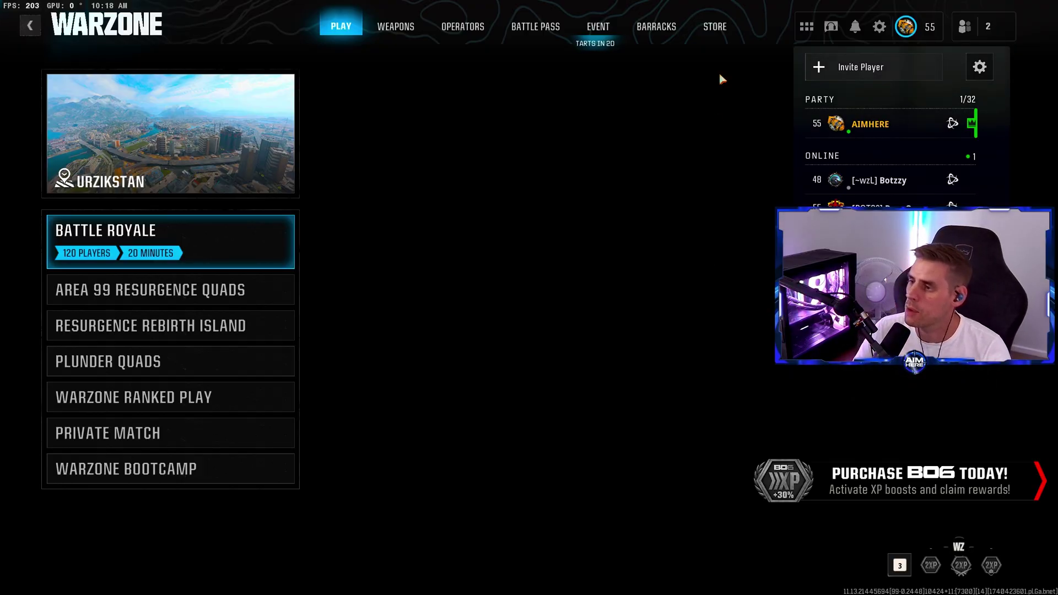
# In Warzone's Graphics settings, change Display Mode from Fullscreen Borderless to Fullscreen Exclusive.
pyautogui.click(880, 28)
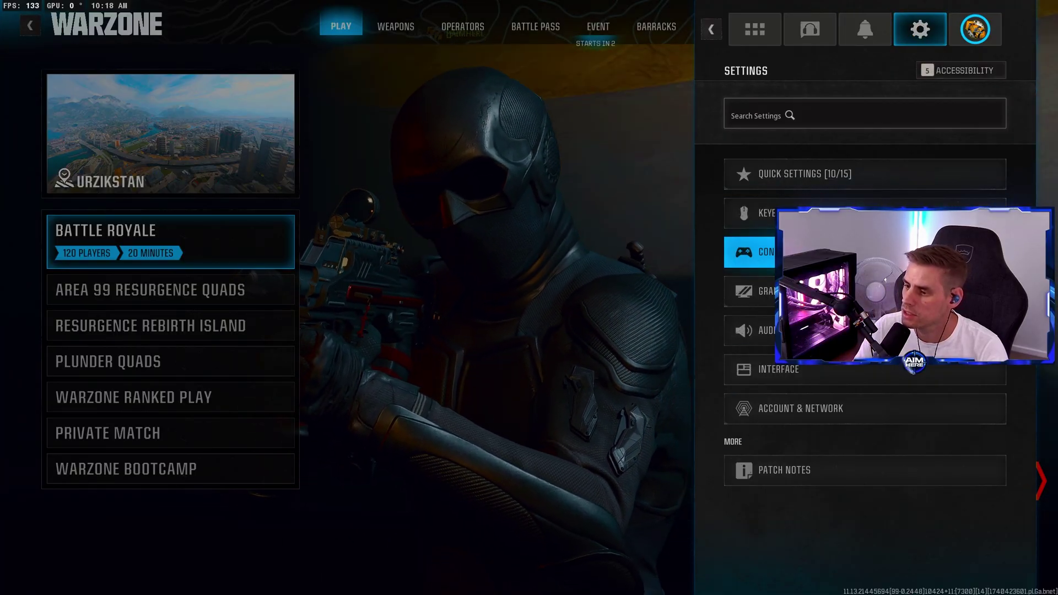
pyautogui.click(937, 291)
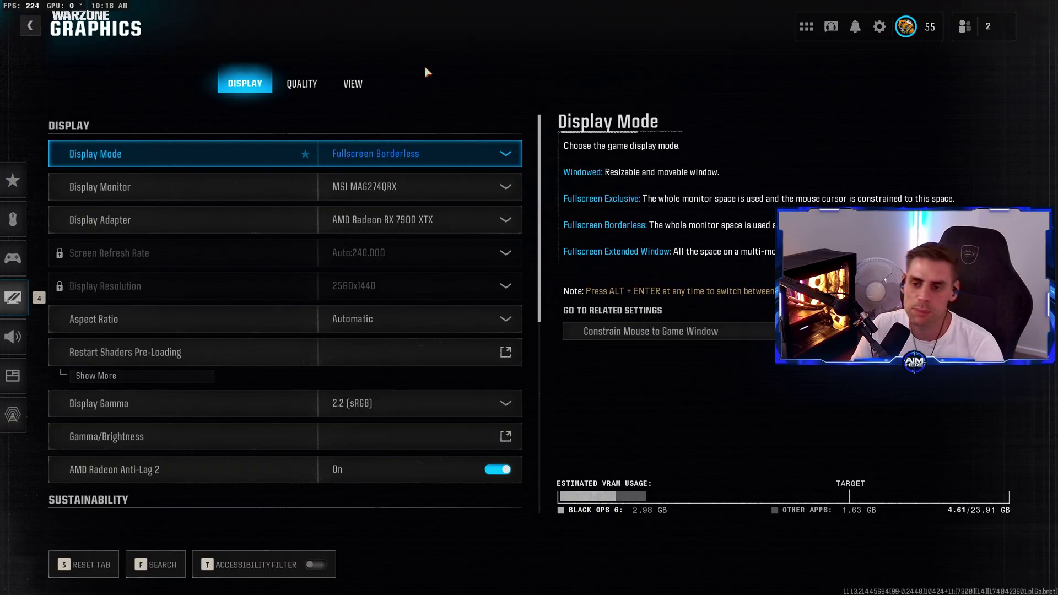
pyautogui.click(395, 158)
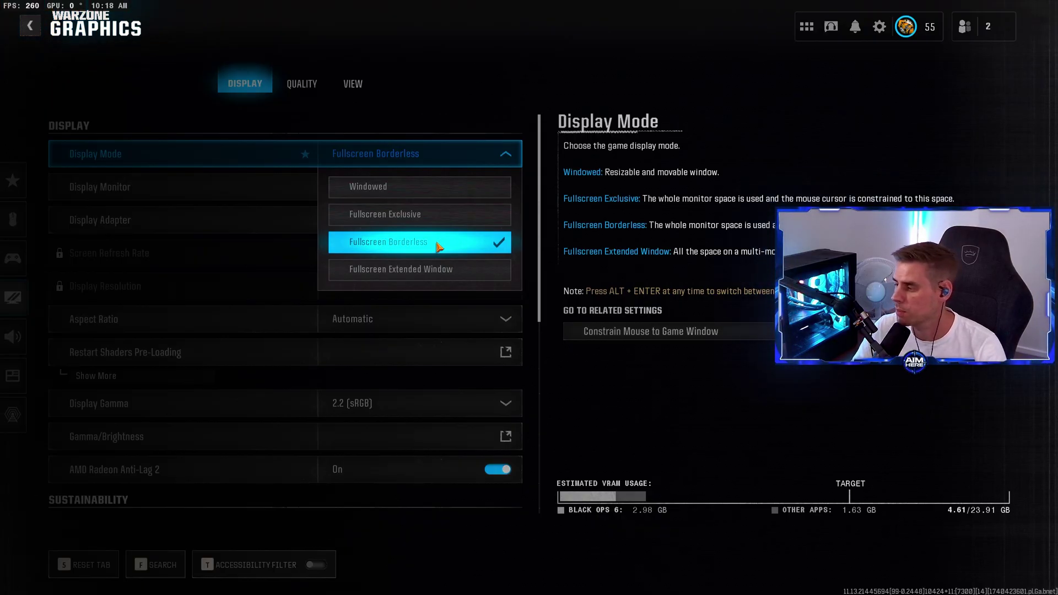
pyautogui.click(337, 246)
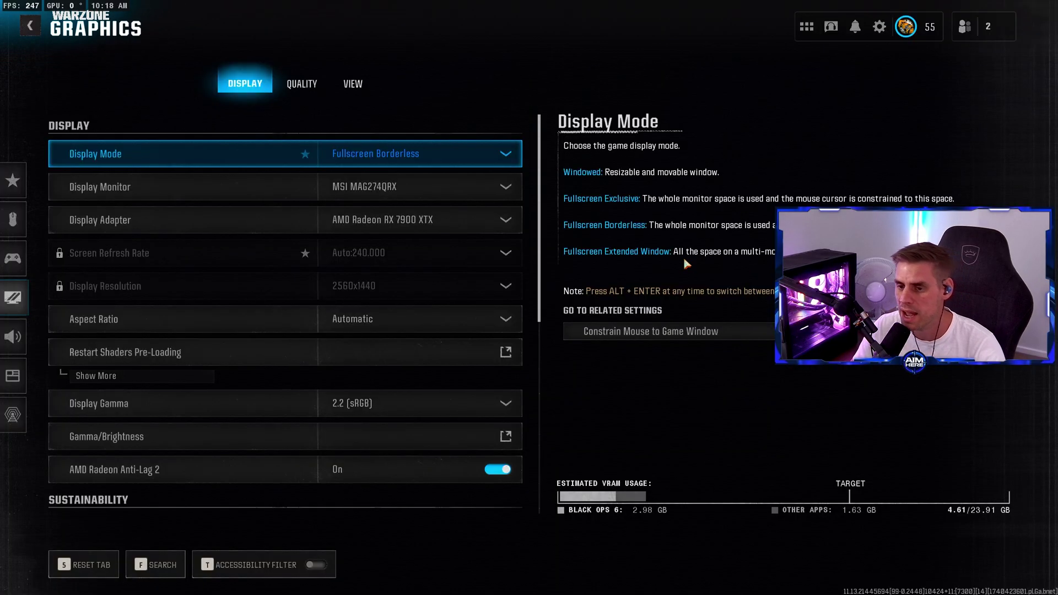
pyautogui.click(508, 160)
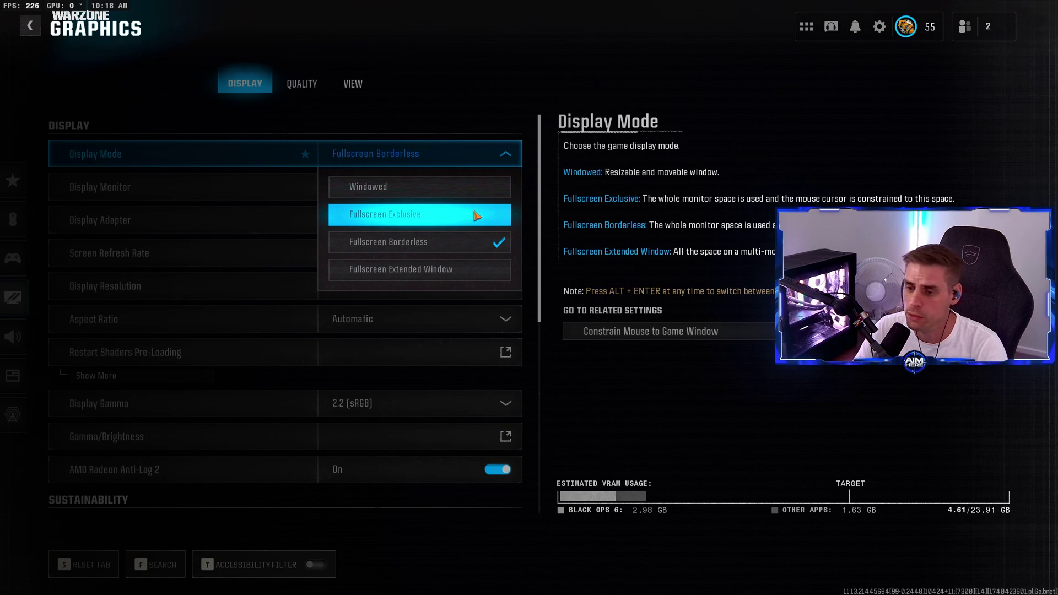
pyautogui.click(487, 154)
pyautogui.click(499, 151)
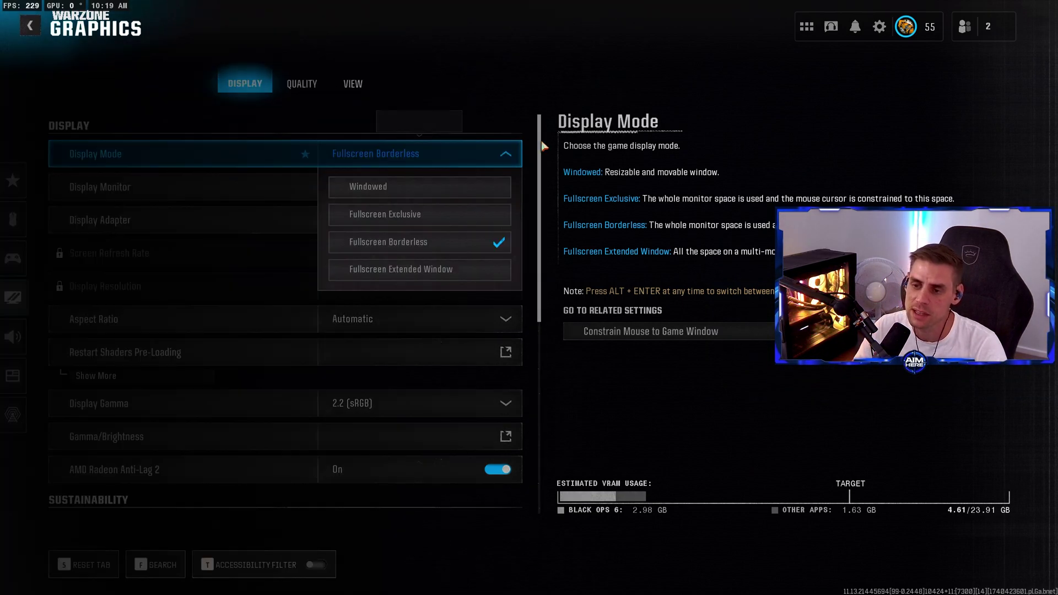
pyautogui.click(482, 216)
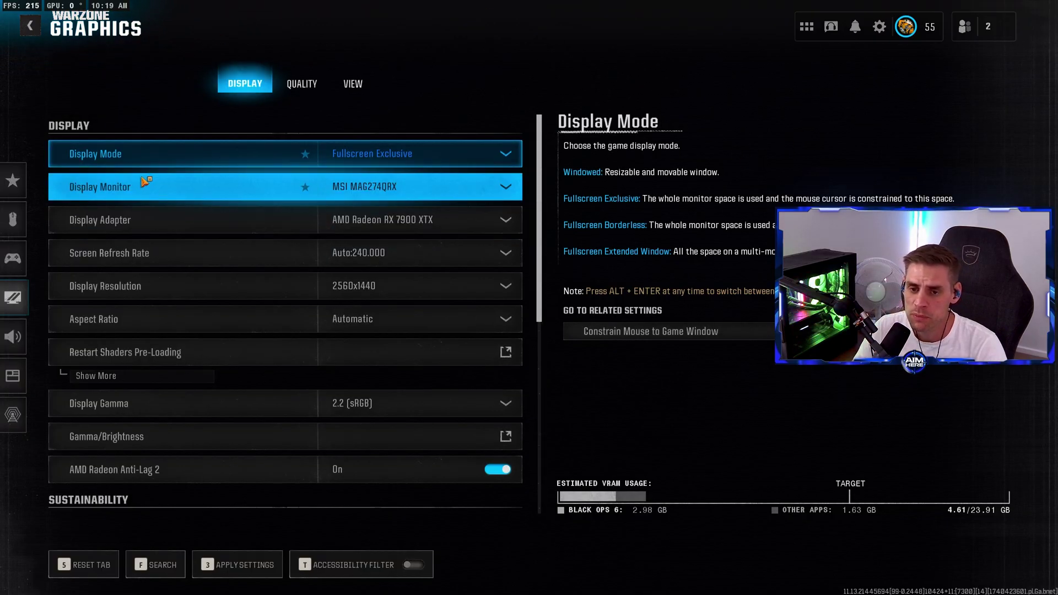
pyautogui.click(410, 188)
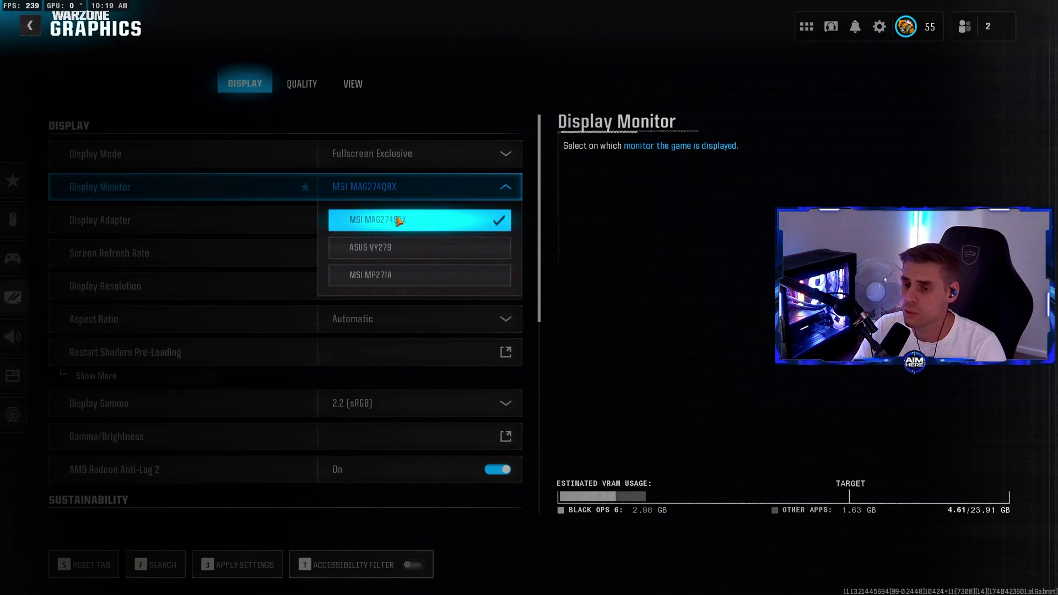
pyautogui.click(456, 192)
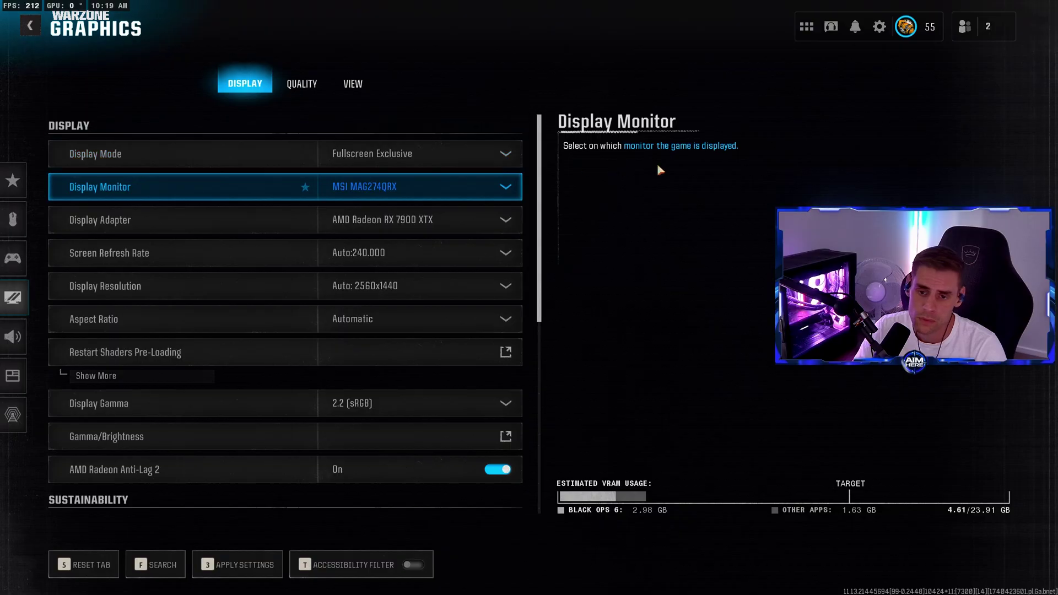
pyautogui.click(408, 223)
pyautogui.click(408, 223)
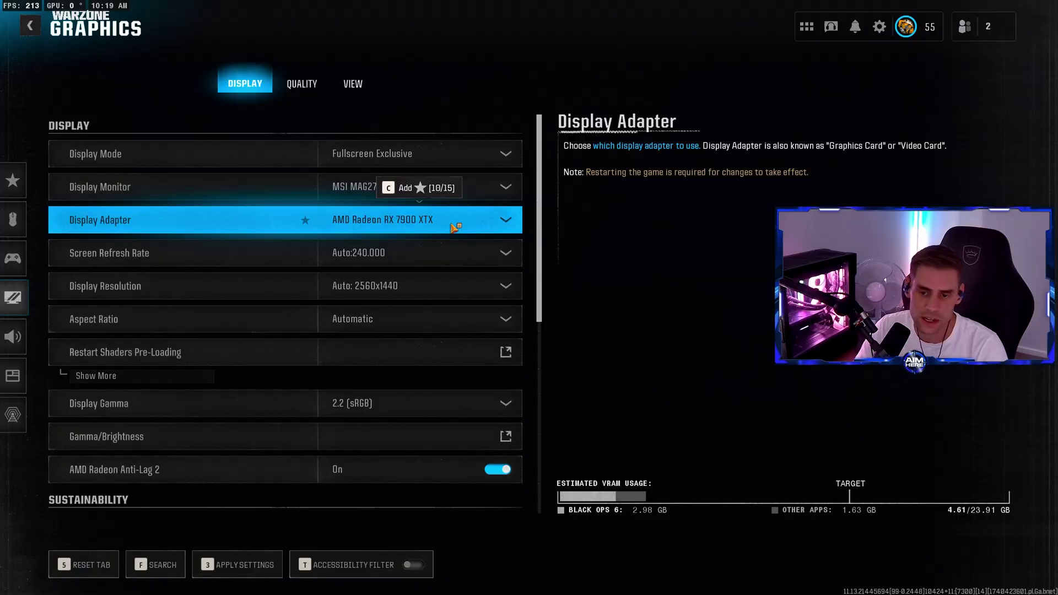
pyautogui.click(397, 251)
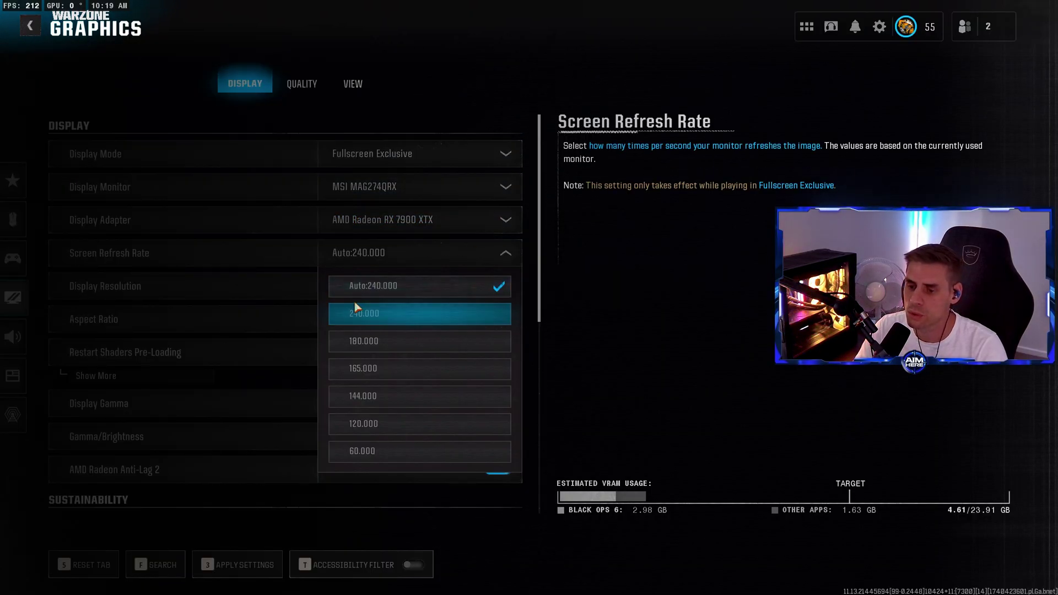
pyautogui.click(403, 260)
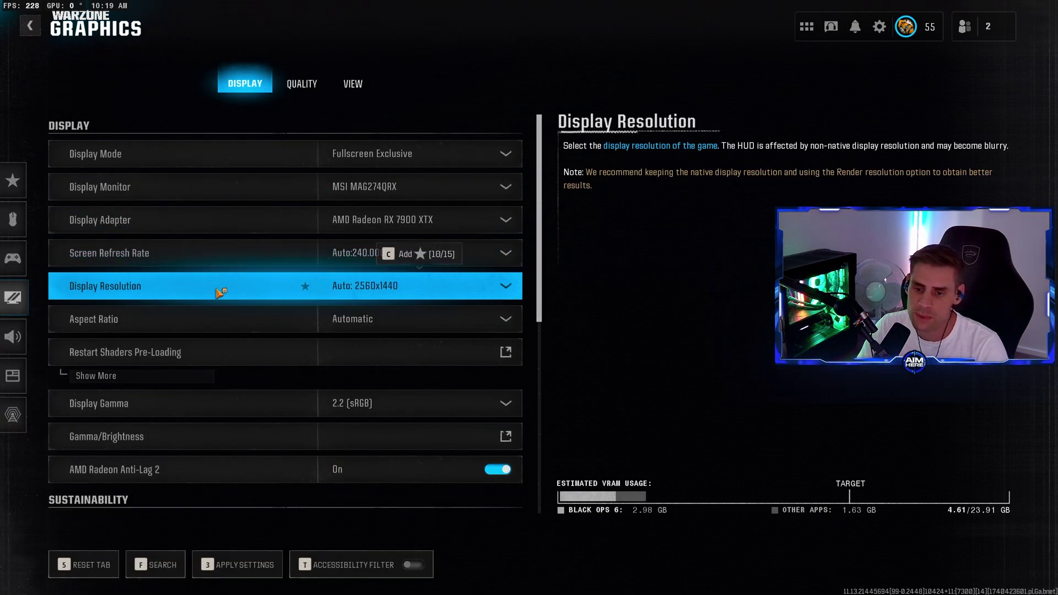
pyautogui.click(441, 293)
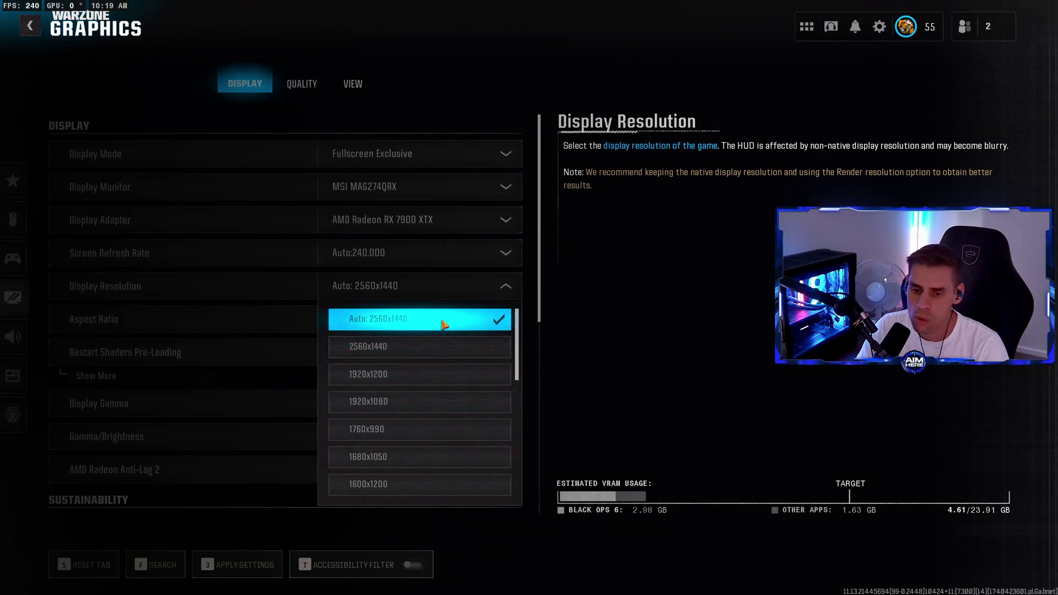
# Keep resolution at Auto 2560x1440 and aspect ratio Automatic, leaving shader pre-loading unchanged.
pyautogui.click(440, 287)
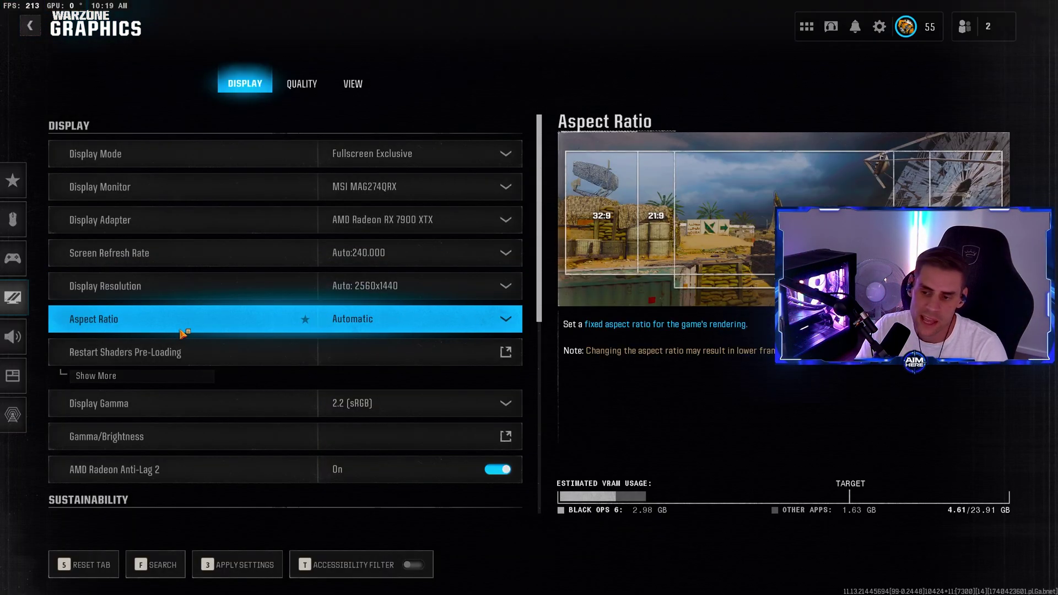
pyautogui.click(387, 325)
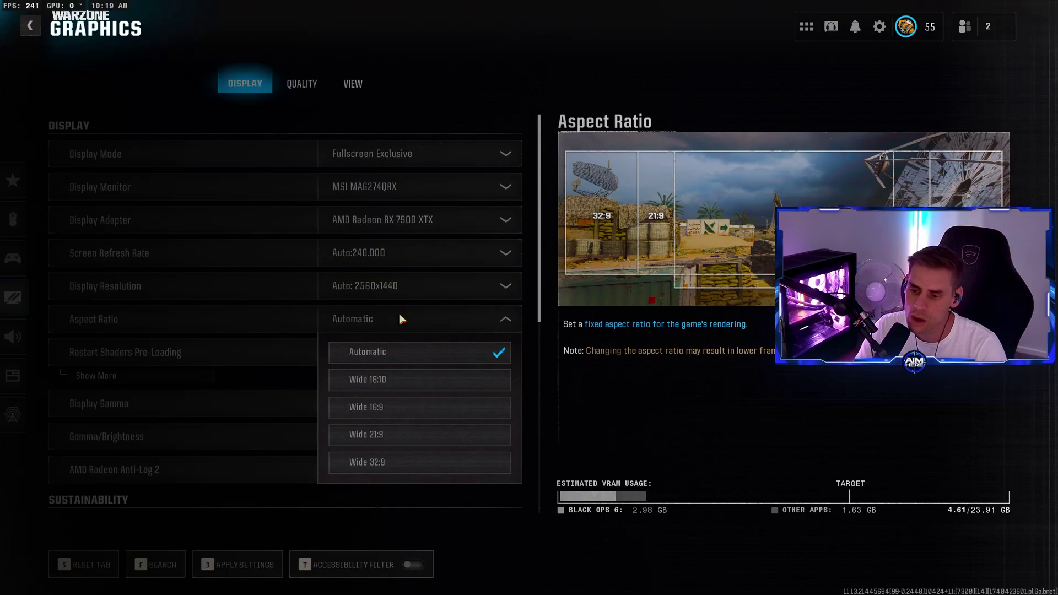
pyautogui.click(405, 317)
pyautogui.click(174, 378)
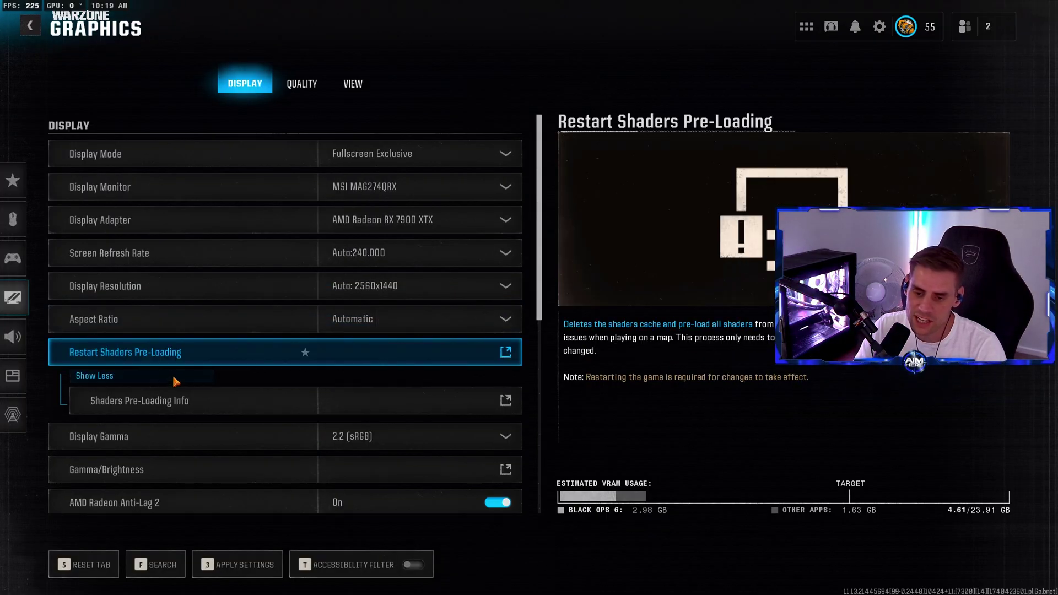
pyautogui.click(174, 378)
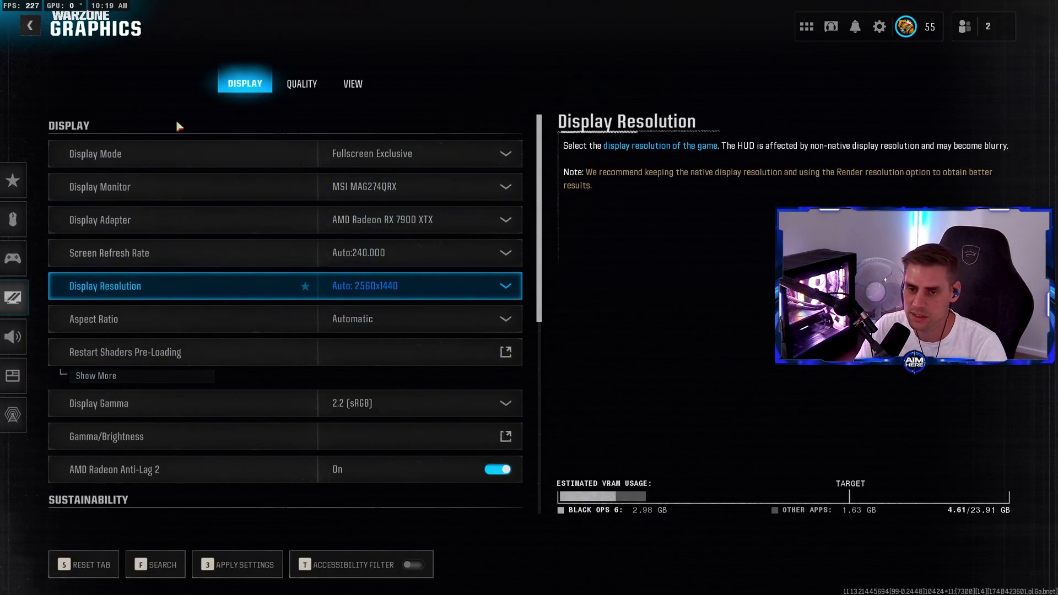
pyautogui.scroll(-5, 542, 289)
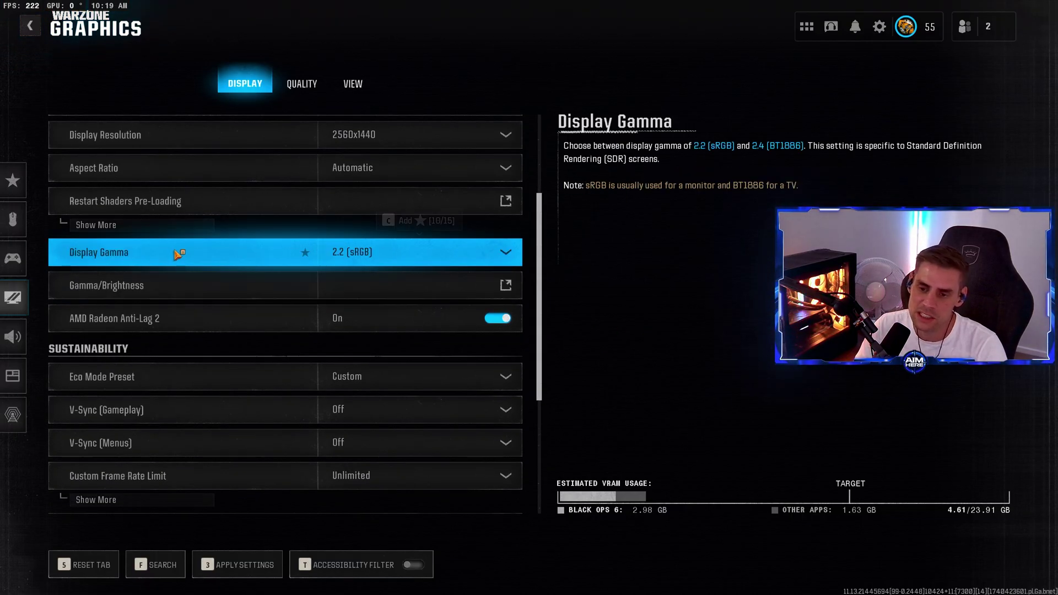
# Keep display gamma at 2.2 (sRGB) and apply a gamma/brightness calibration of 55.
pyautogui.click(381, 254)
pyautogui.click(408, 255)
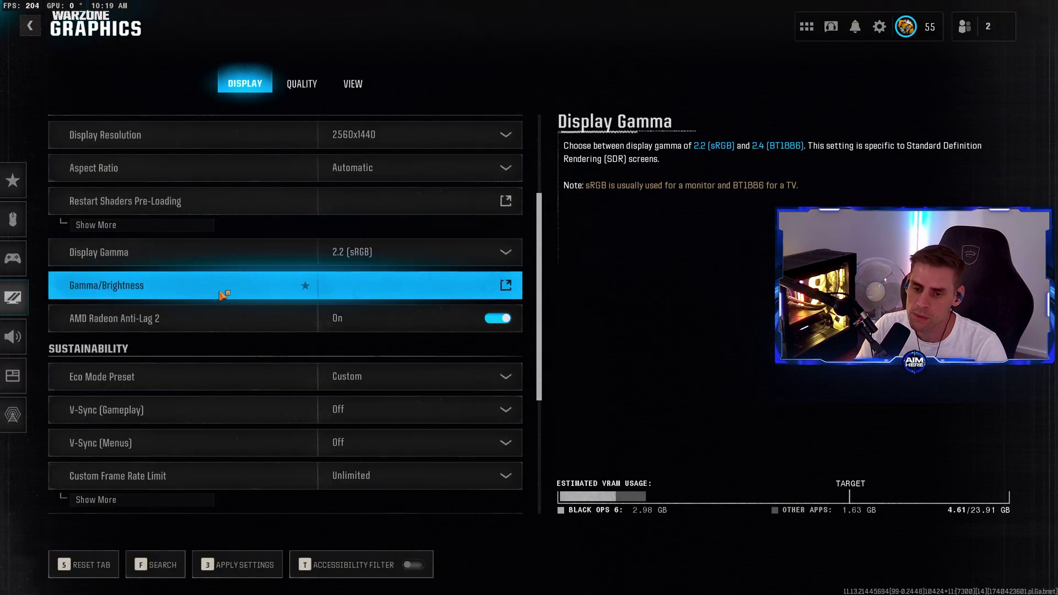
pyautogui.click(219, 293)
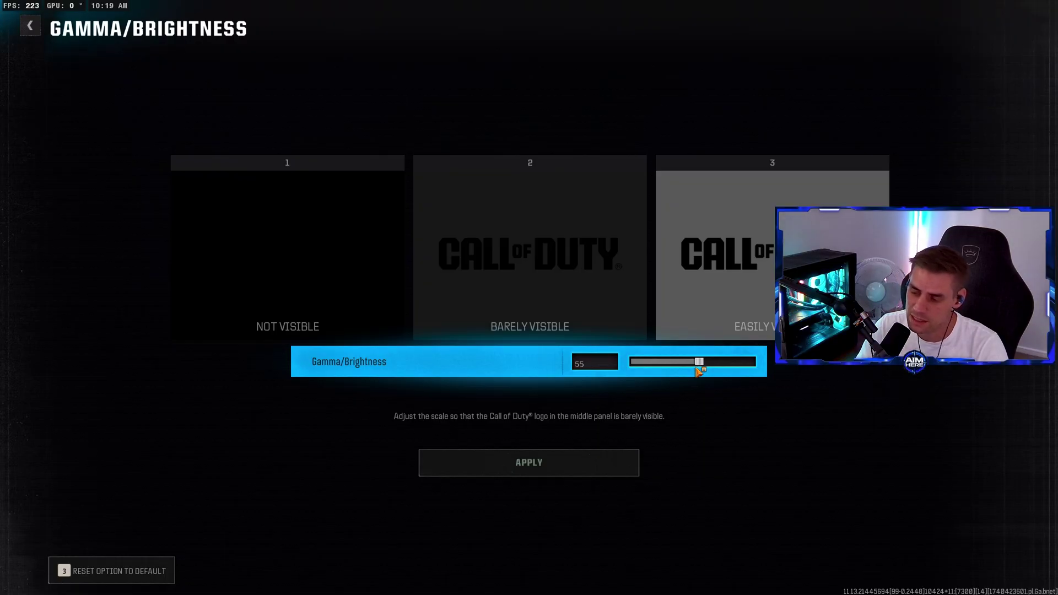
pyautogui.click(573, 472)
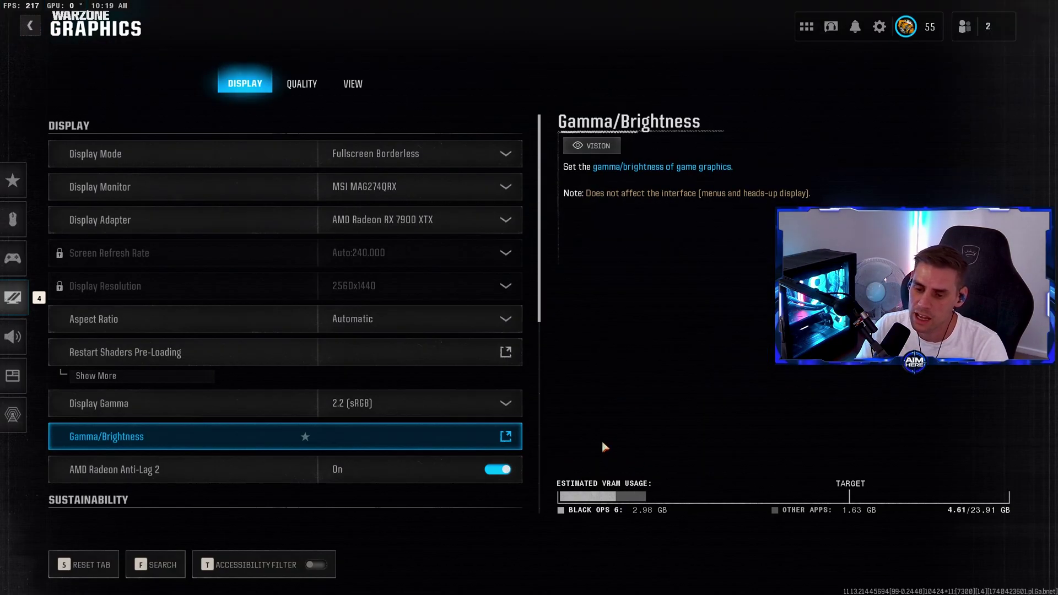
pyautogui.scroll(-4, 276, 320)
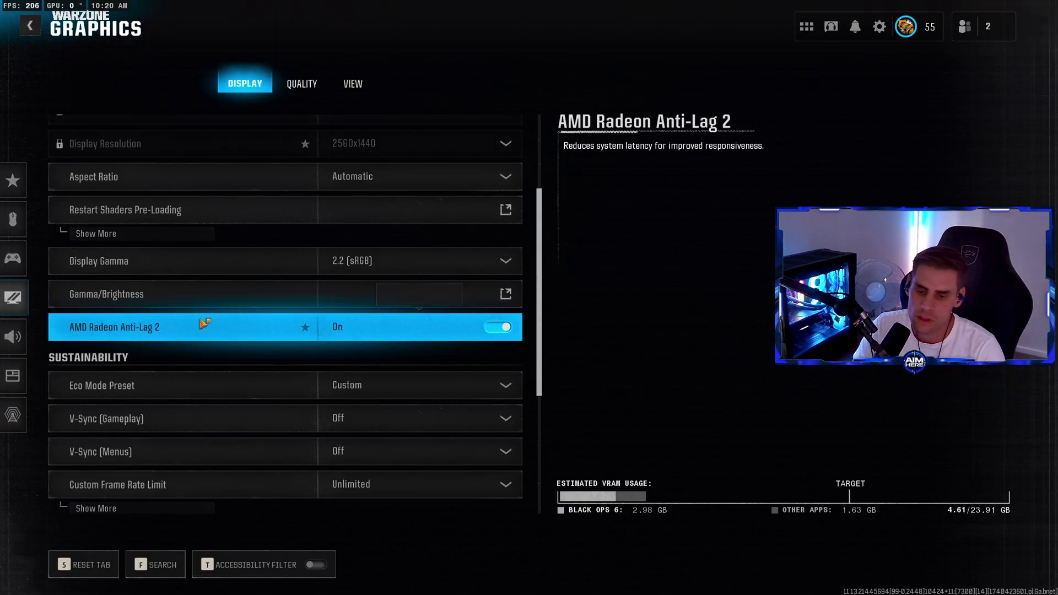
pyautogui.scroll(-2, 204, 324)
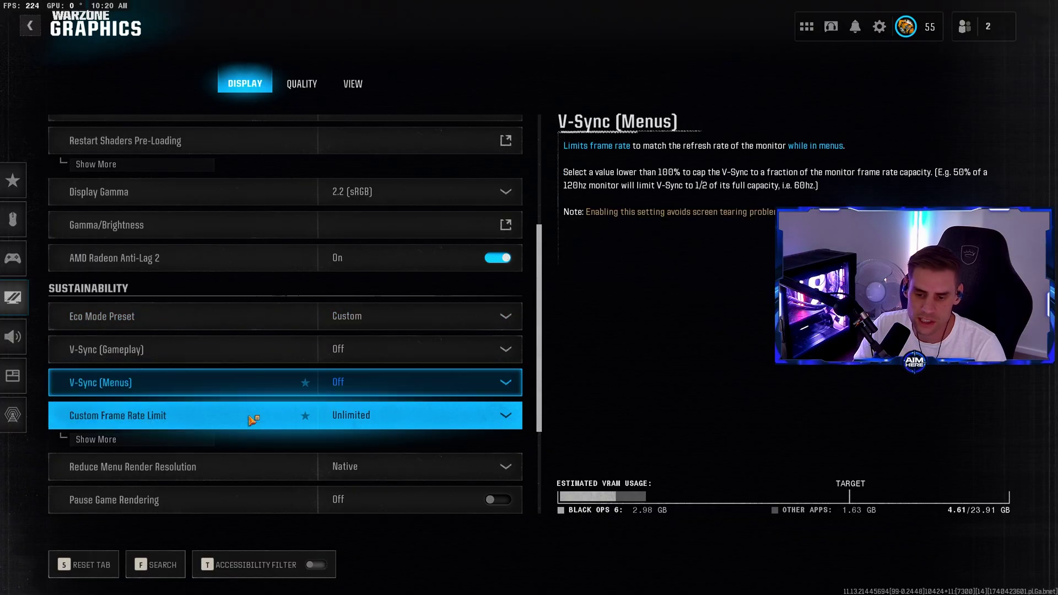
pyautogui.click(171, 439)
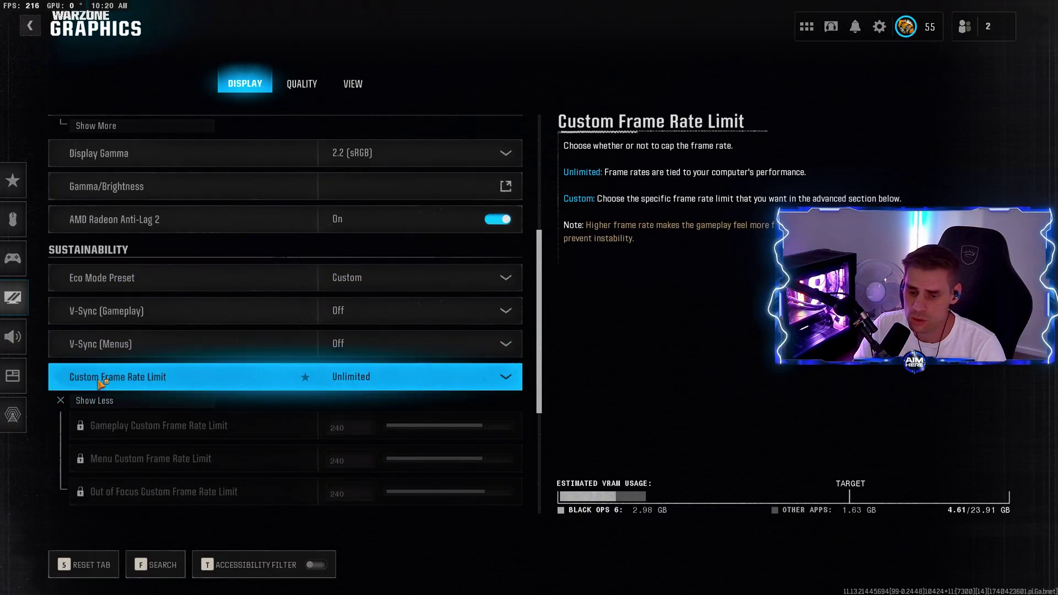
pyautogui.click(162, 402)
pyautogui.click(162, 403)
pyautogui.scroll(-3, 349, 328)
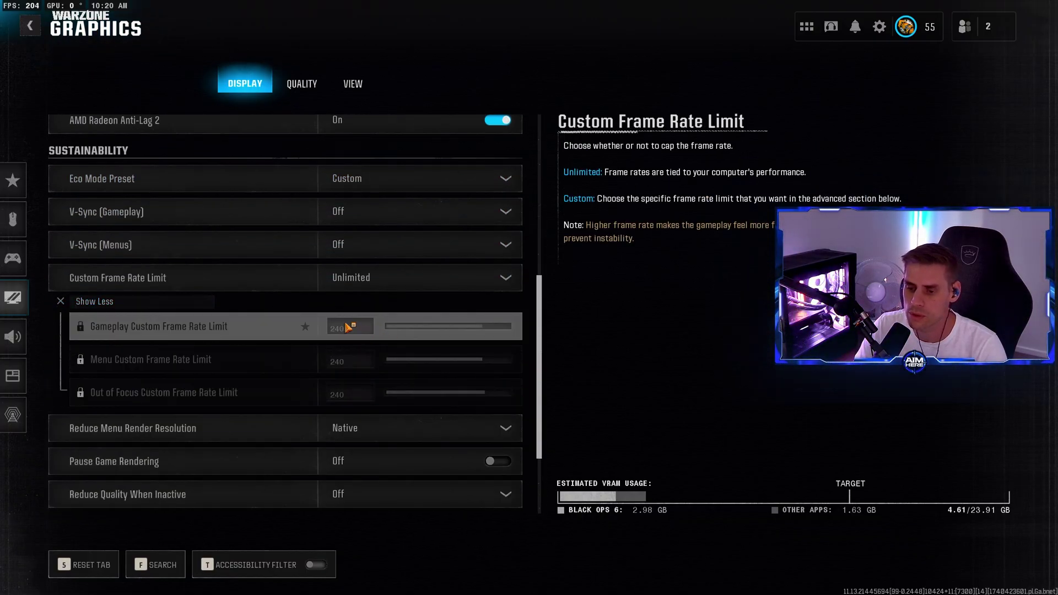
pyautogui.click(320, 284)
pyautogui.click(385, 340)
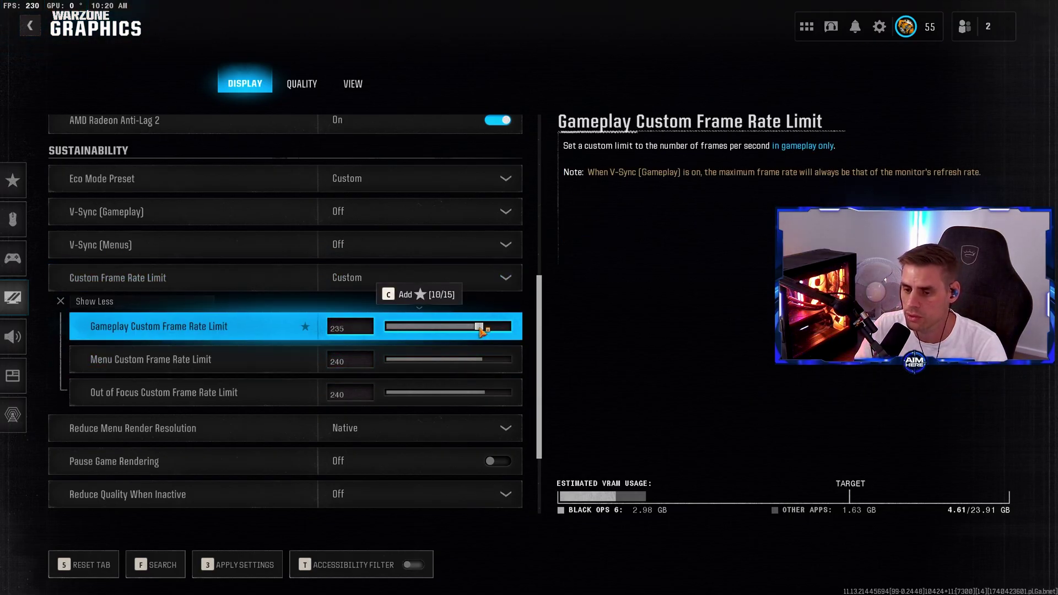
pyautogui.moveTo(482, 329); pyautogui.dragTo(485, 329)
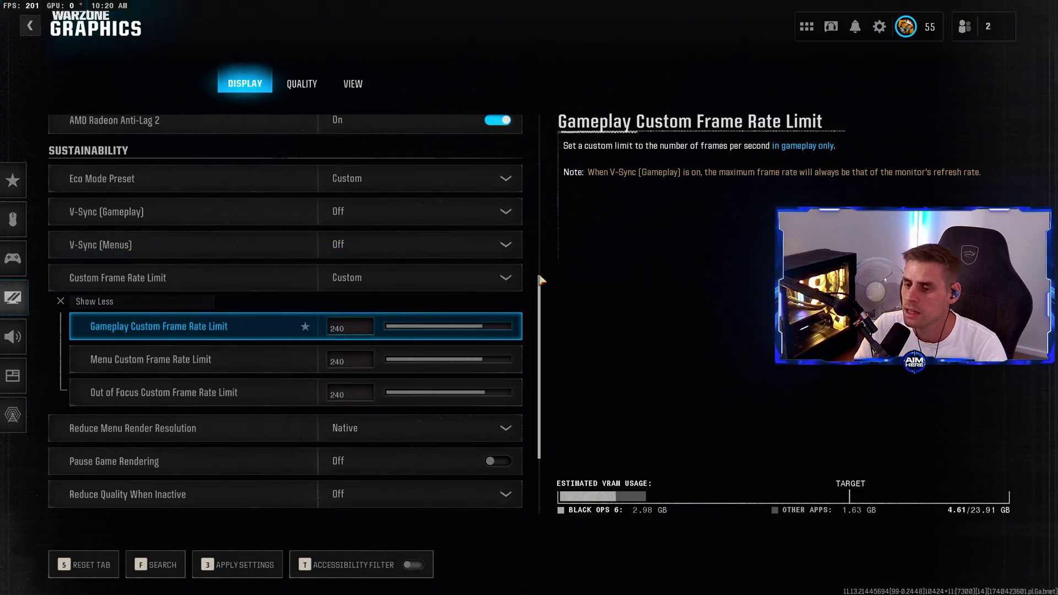
pyautogui.click(479, 278)
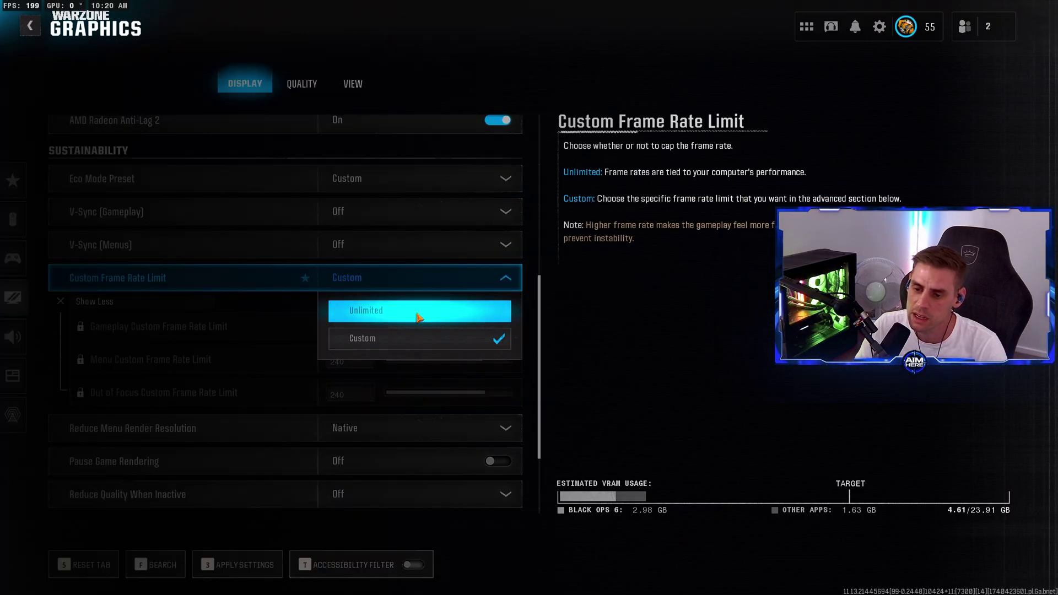
pyautogui.click(485, 312)
pyautogui.scroll(-2, 540, 340)
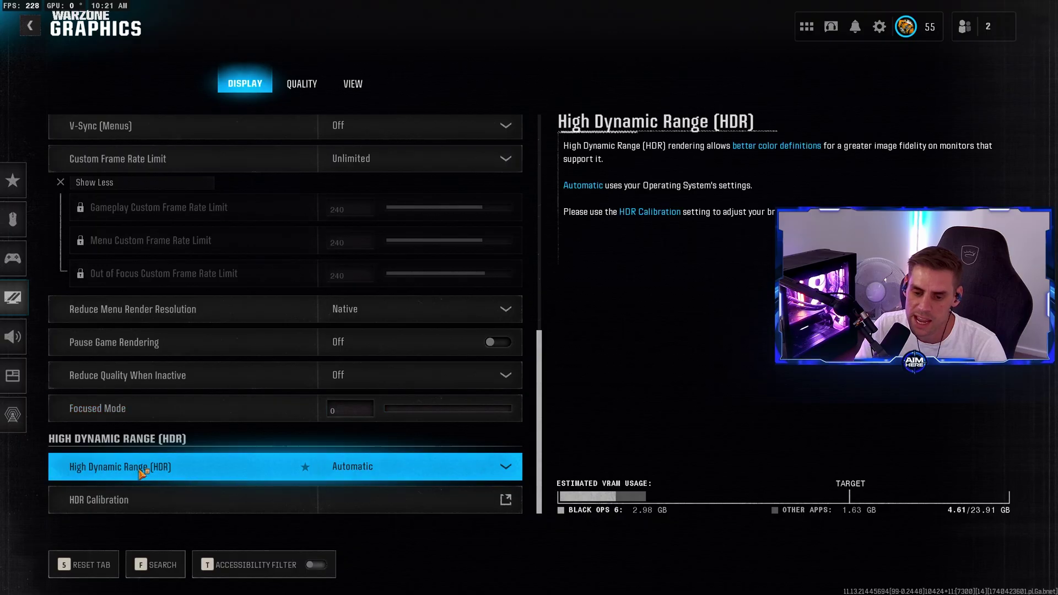
pyautogui.scroll(6, 519, 198)
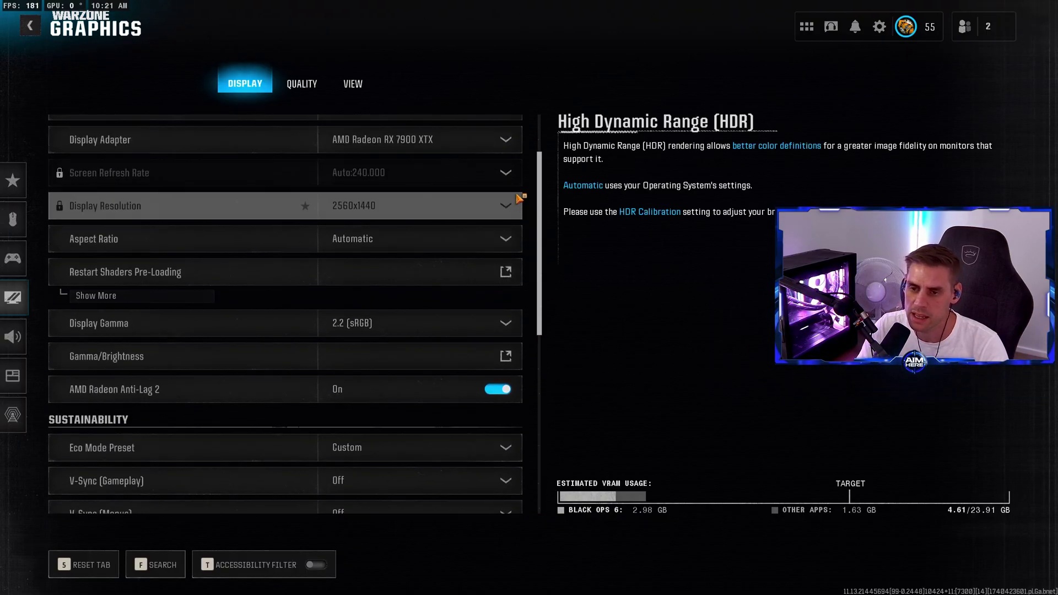
# Switch to Quality settings, keeping Graphic Preset on Custom and checking FidelityFX CAS Strength.
pyautogui.click(322, 77)
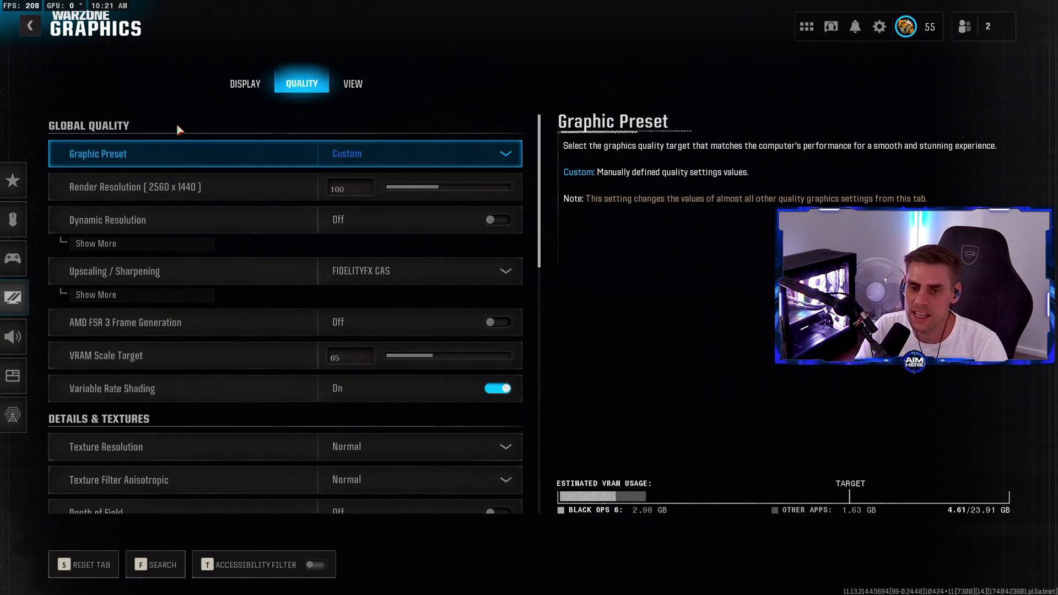
pyautogui.click(395, 164)
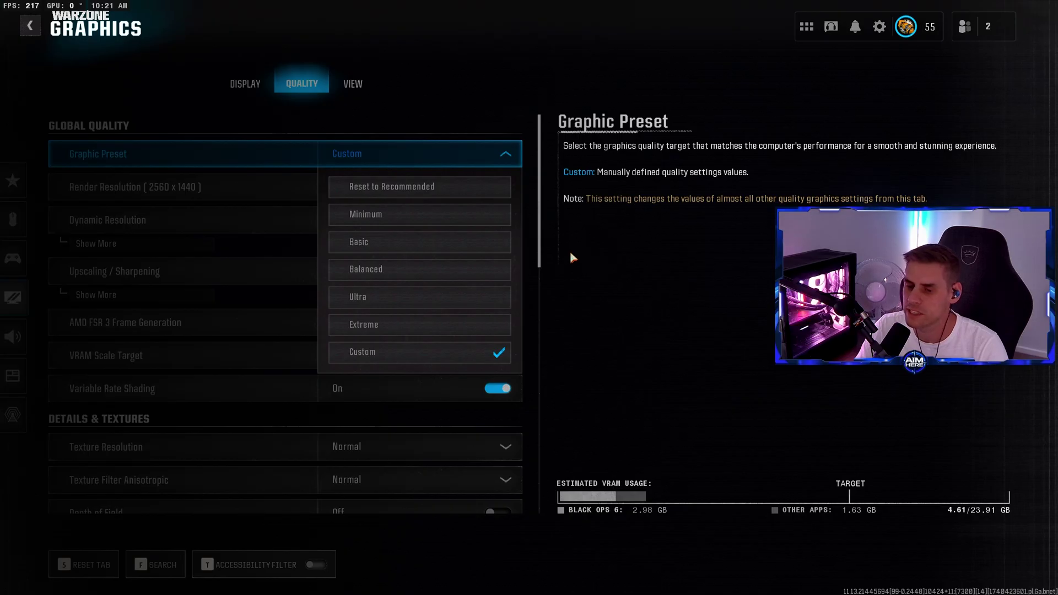
pyautogui.click(108, 199)
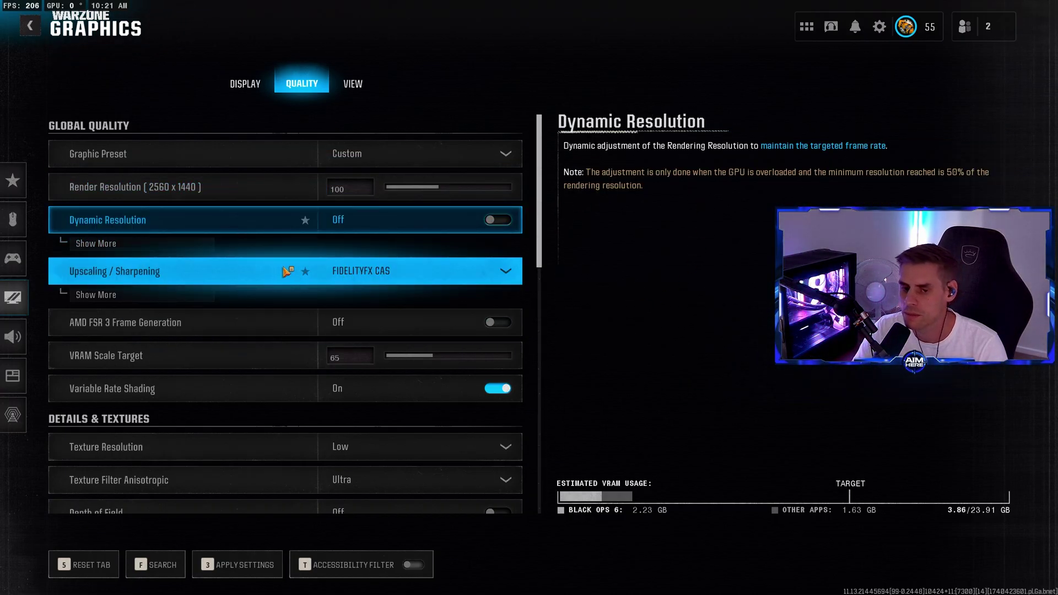
pyautogui.click(198, 298)
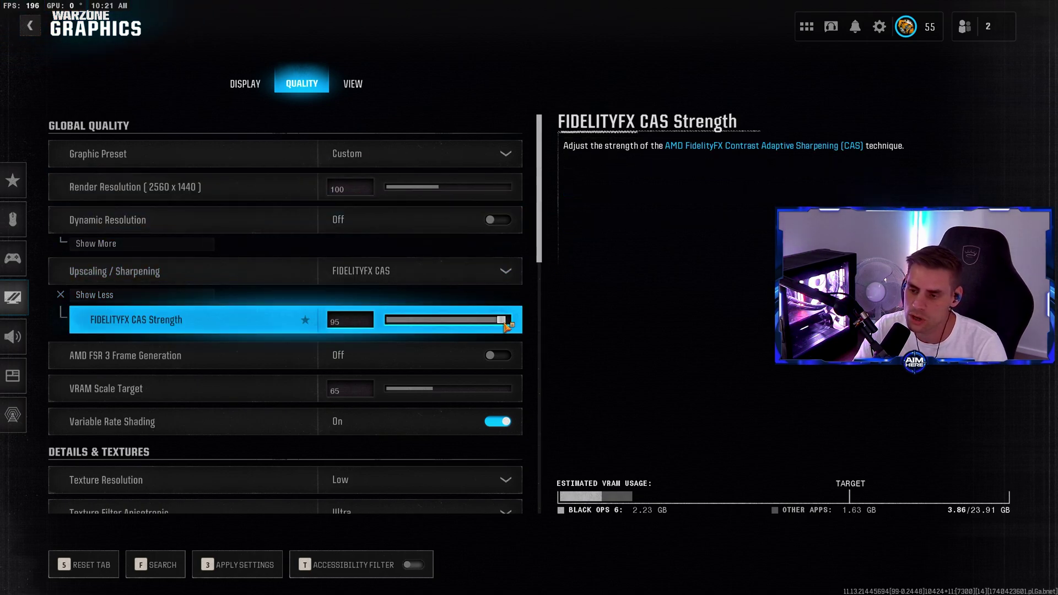
pyautogui.click(110, 295)
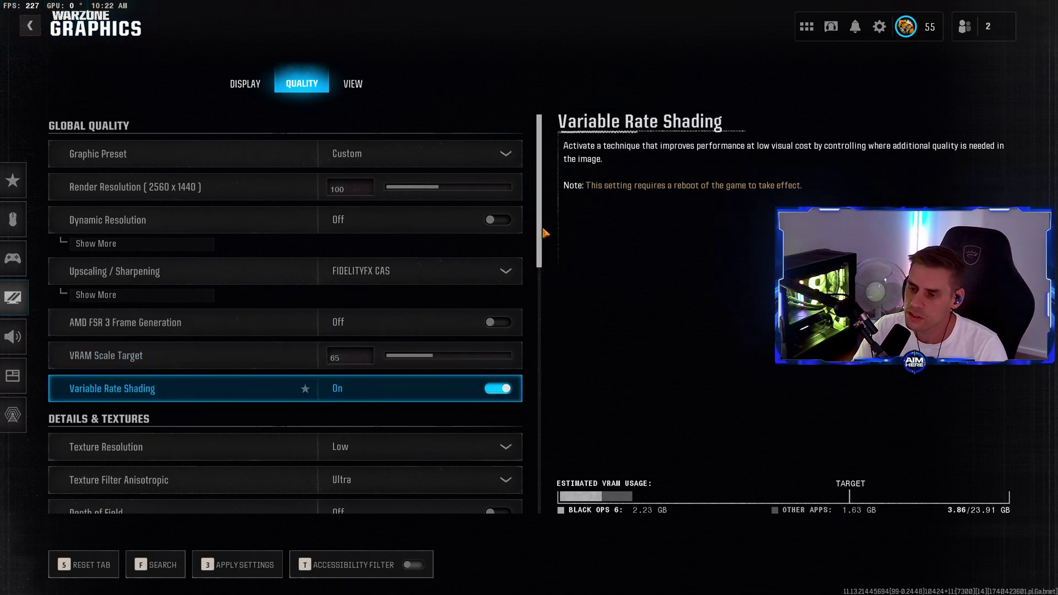
# Set Texture Resolution to Normal, leaving anisotropic filtering at Ultra for now.
pyautogui.scroll(-2, 545, 291)
pyautogui.scroll(-1, 544, 291)
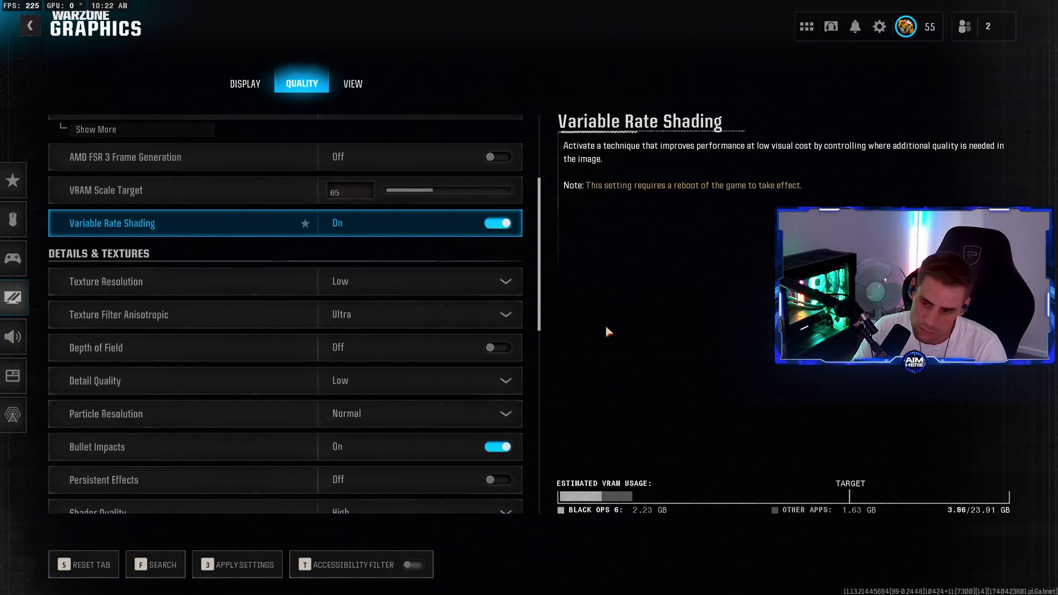
pyautogui.scroll(-1, 634, 314)
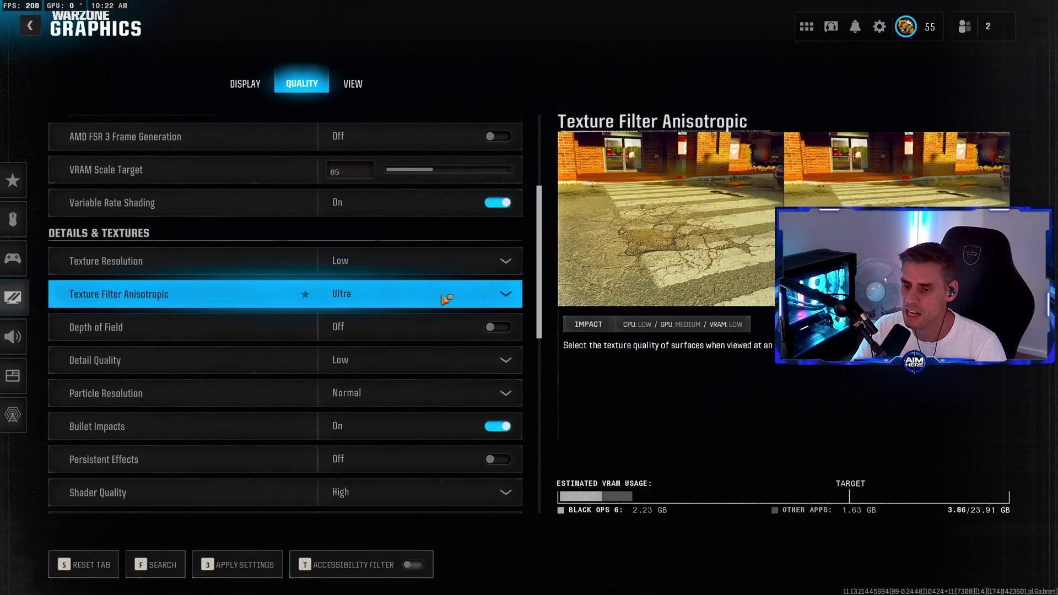
pyautogui.click(447, 300)
pyautogui.click(514, 299)
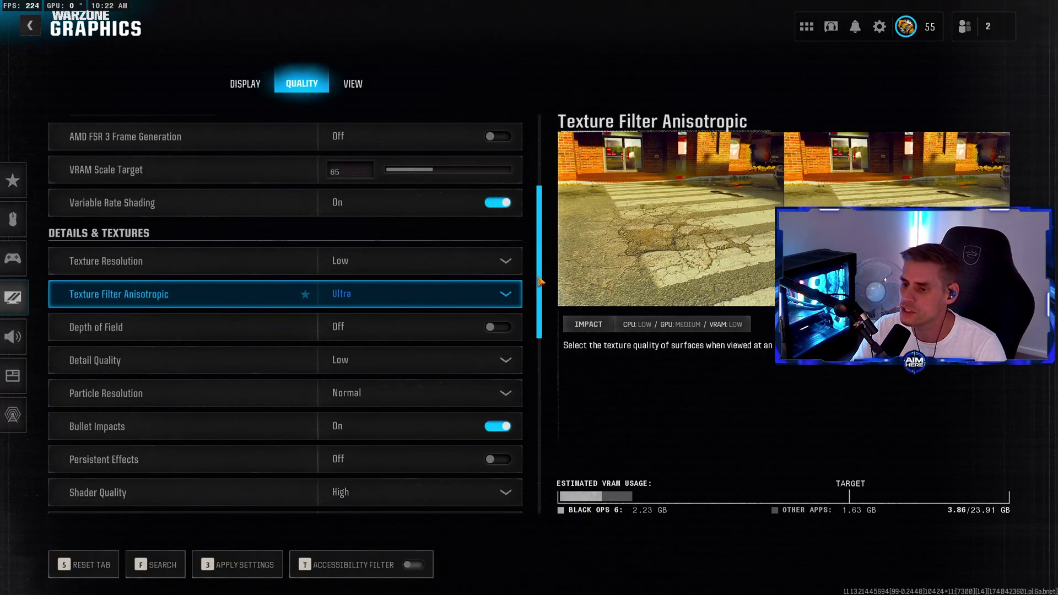
pyautogui.scroll(-1, 542, 282)
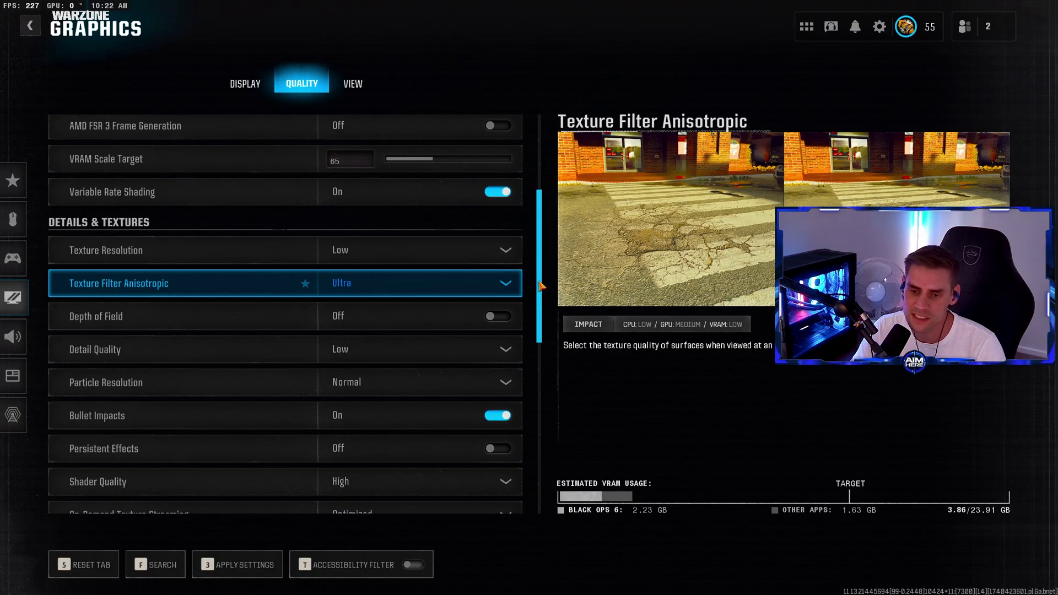
pyautogui.click(230, 249)
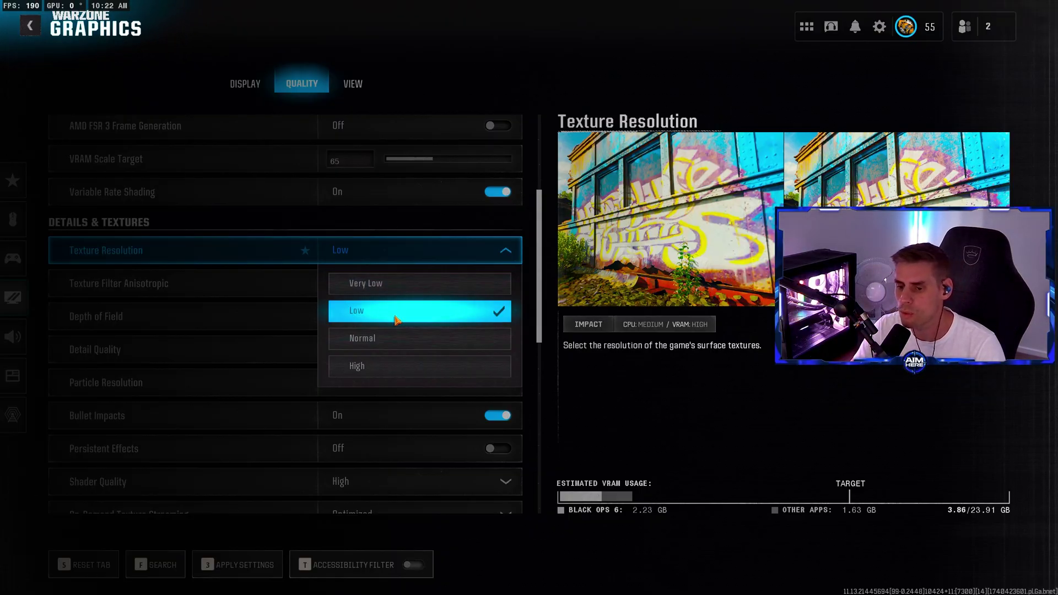
pyautogui.click(460, 339)
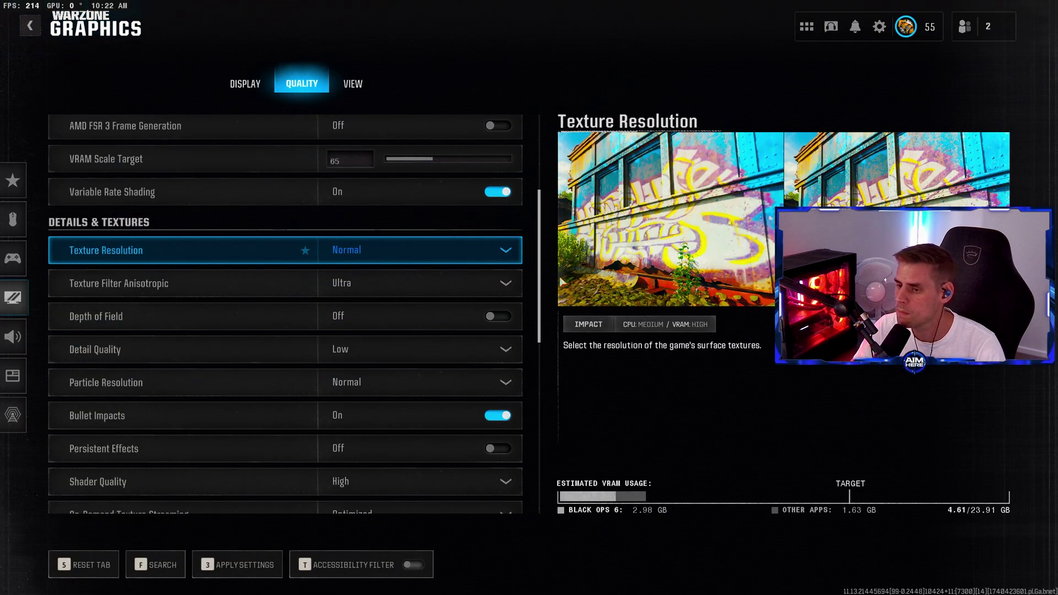
# Lower Texture Filter Anisotropic from Ultra to Normal, keeping Texture Resolution at Normal.
pyautogui.scroll(1, 546, 253)
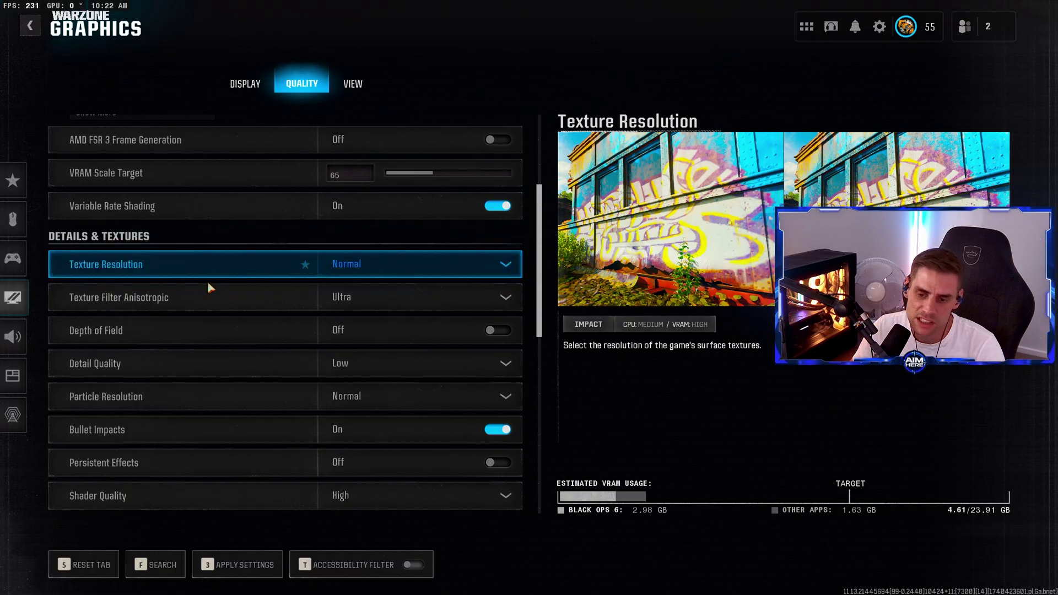
pyautogui.click(385, 301)
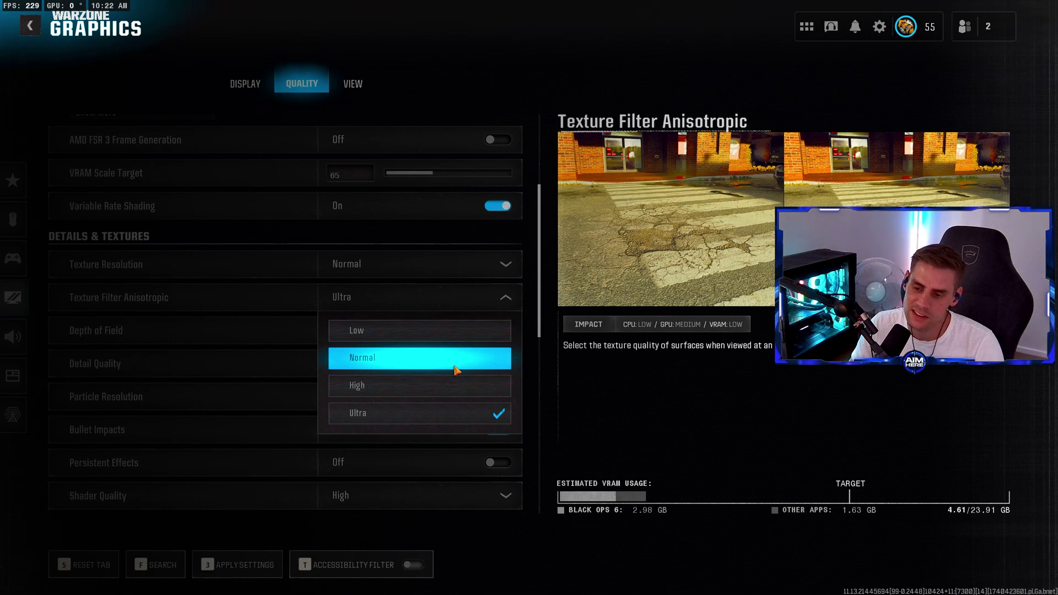
pyautogui.click(425, 360)
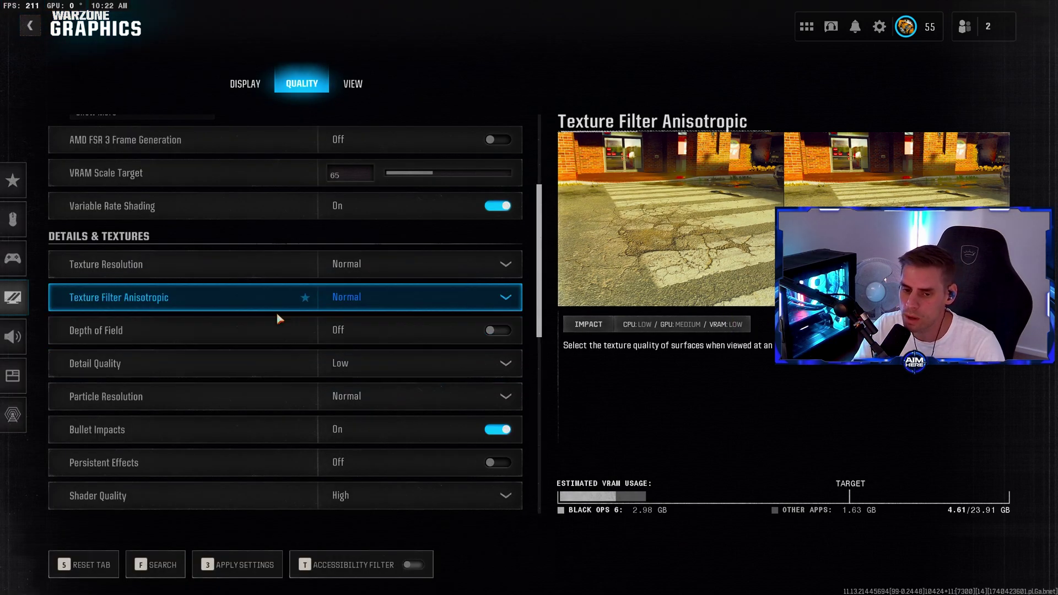
pyautogui.scroll(-2, 541, 287)
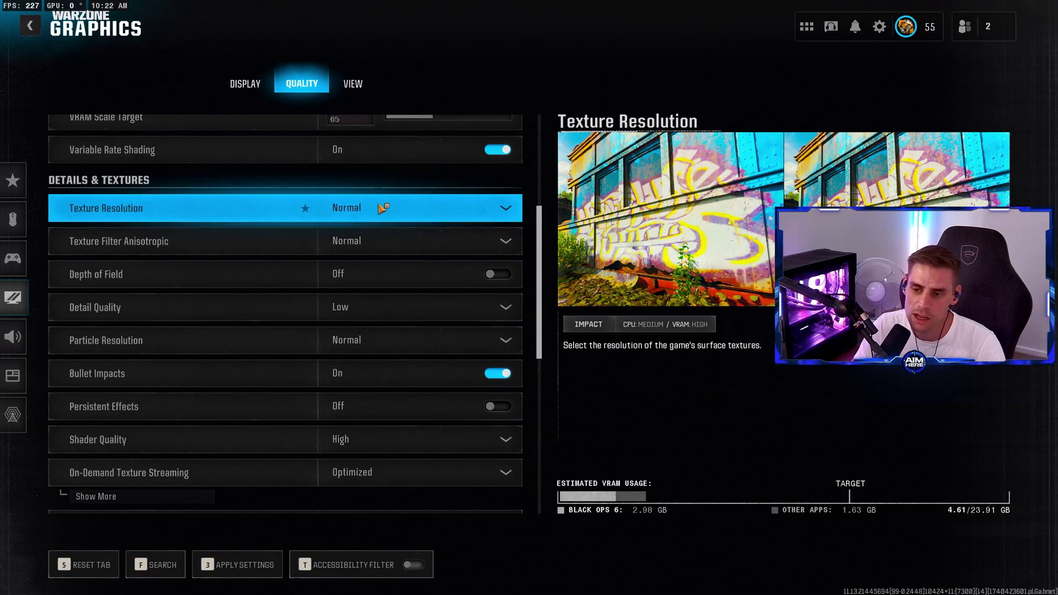
pyautogui.click(366, 209)
pyautogui.click(371, 210)
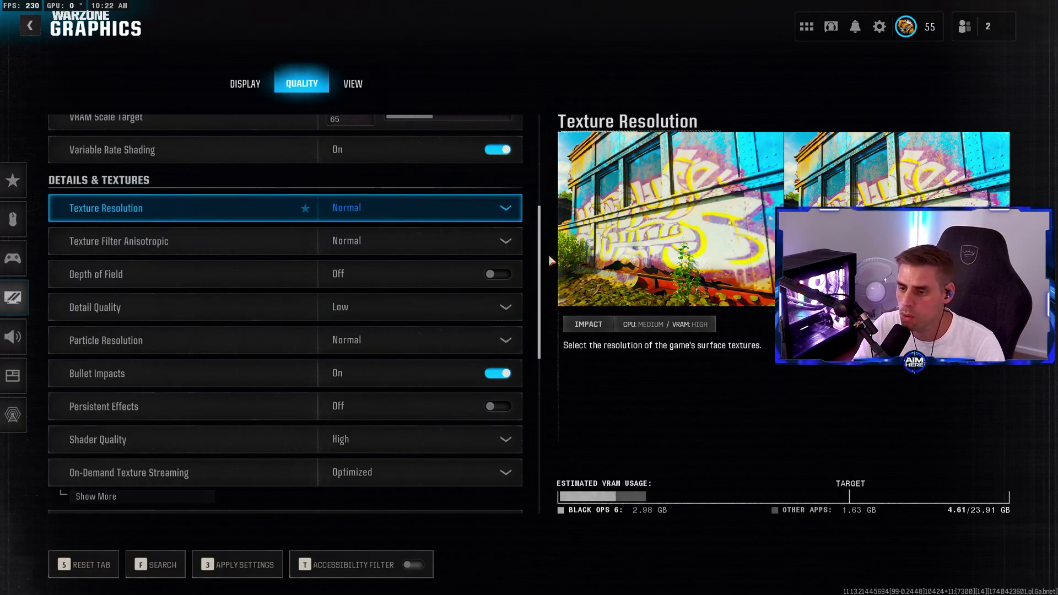
pyautogui.scroll(-1, 540, 280)
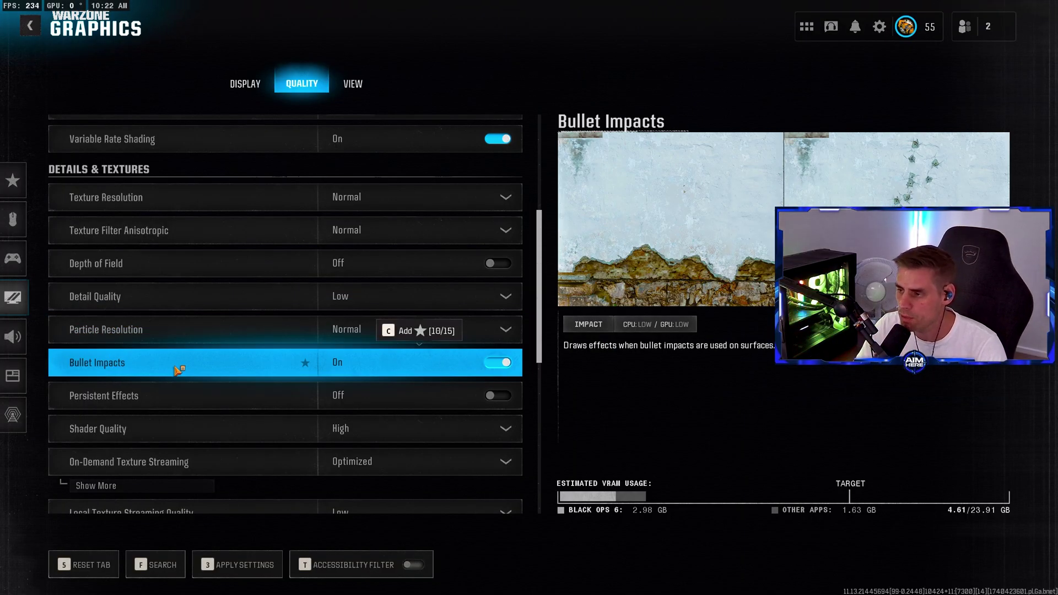
# Lower Shader Quality from High to Low.
pyautogui.scroll(-4, 545, 366)
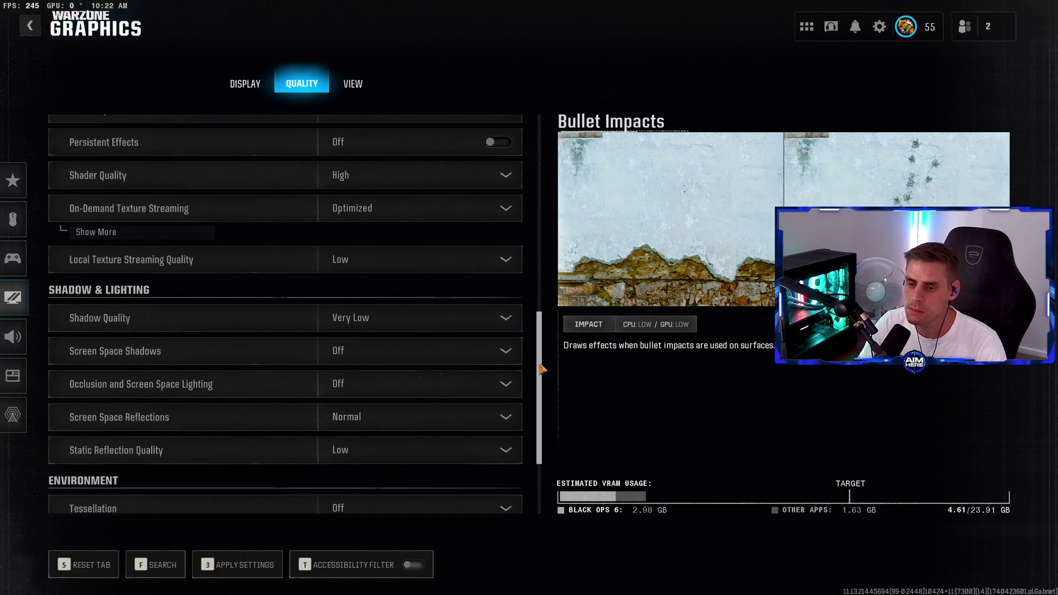
pyautogui.scroll(5, 544, 366)
pyautogui.scroll(-2, 557, 342)
pyautogui.scroll(2, 571, 316)
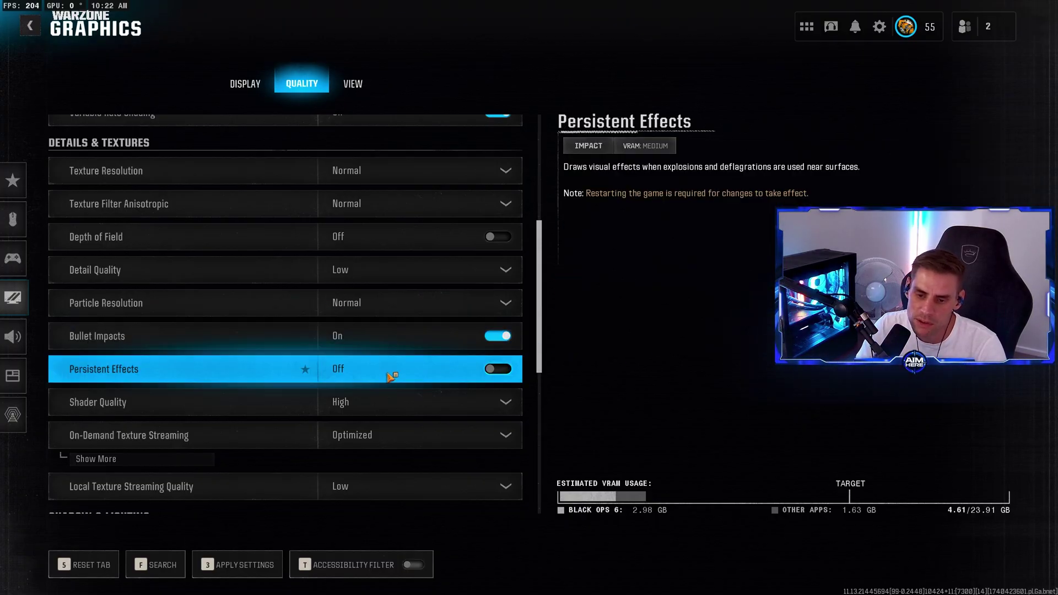
pyautogui.click(417, 407)
pyautogui.click(417, 407)
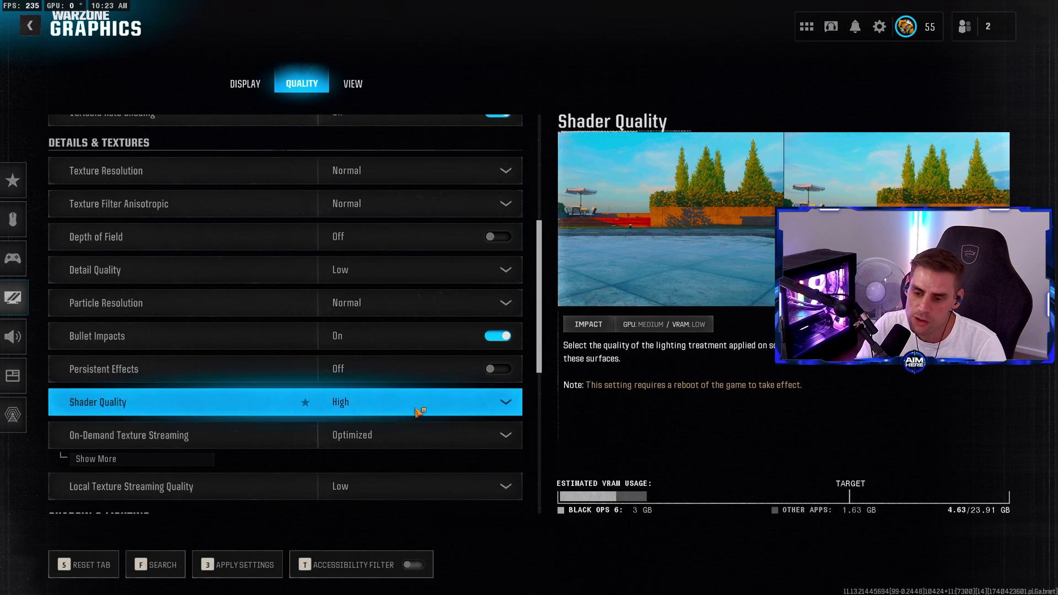
pyautogui.click(416, 407)
pyautogui.click(395, 463)
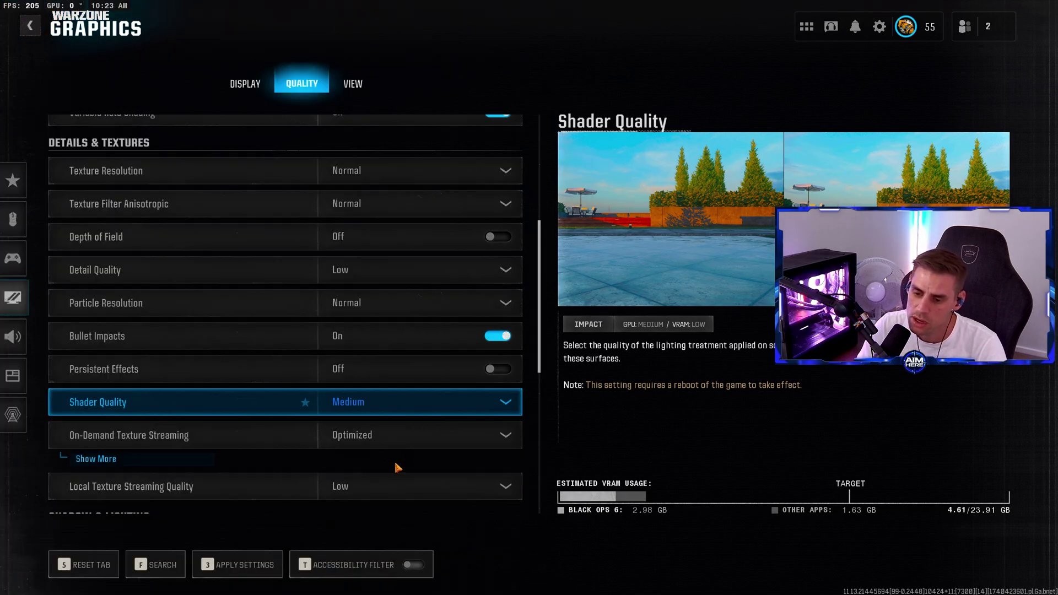
pyautogui.click(396, 402)
pyautogui.click(392, 435)
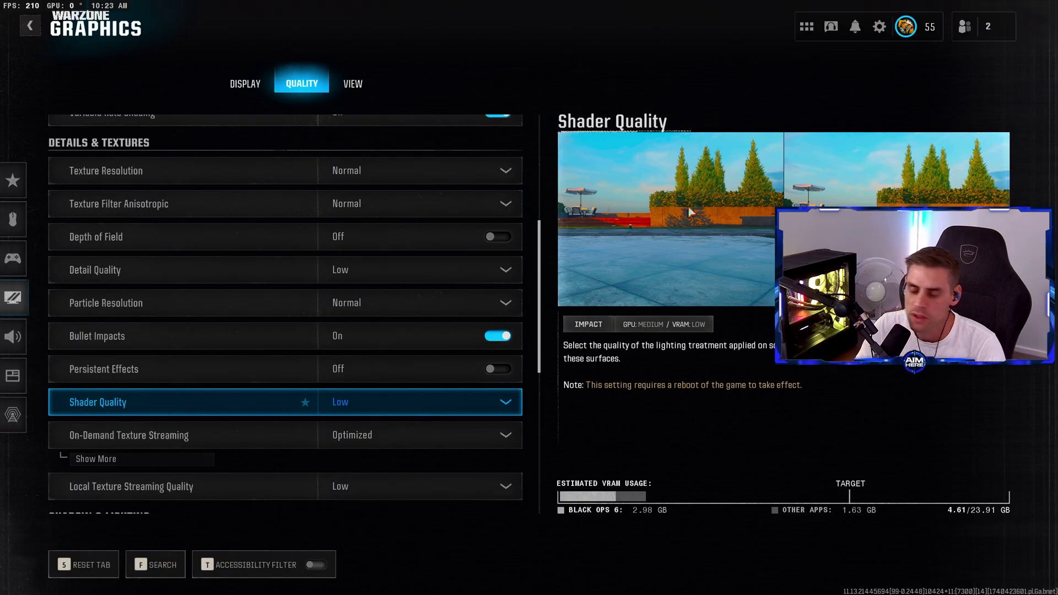
# Expand and collapse On-Demand Texture Streaming's extra settings, then review the shadow and environment options.
pyautogui.scroll(-3, 158, 361)
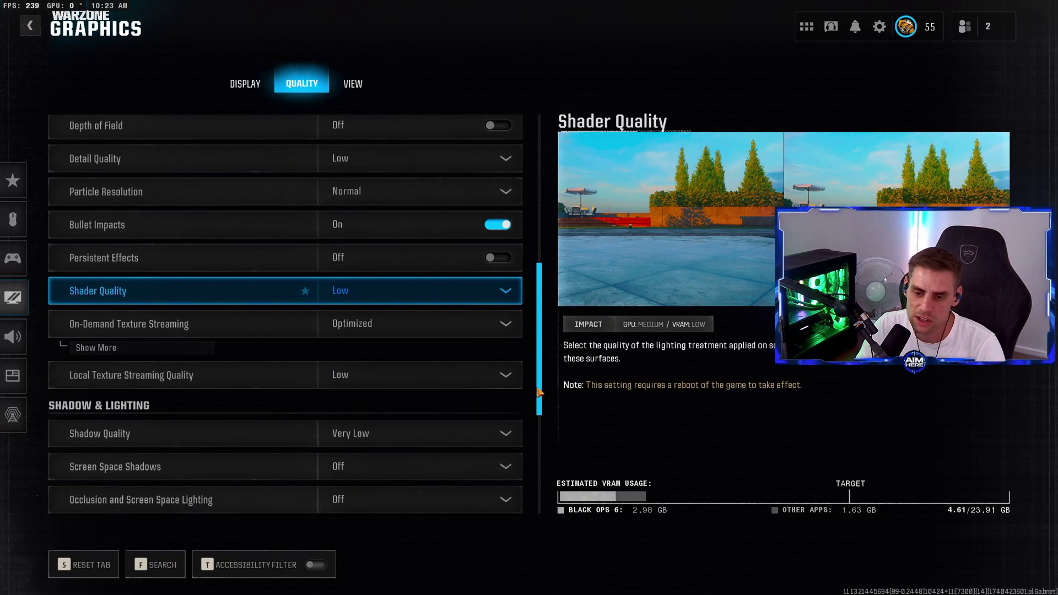
pyautogui.click(177, 345)
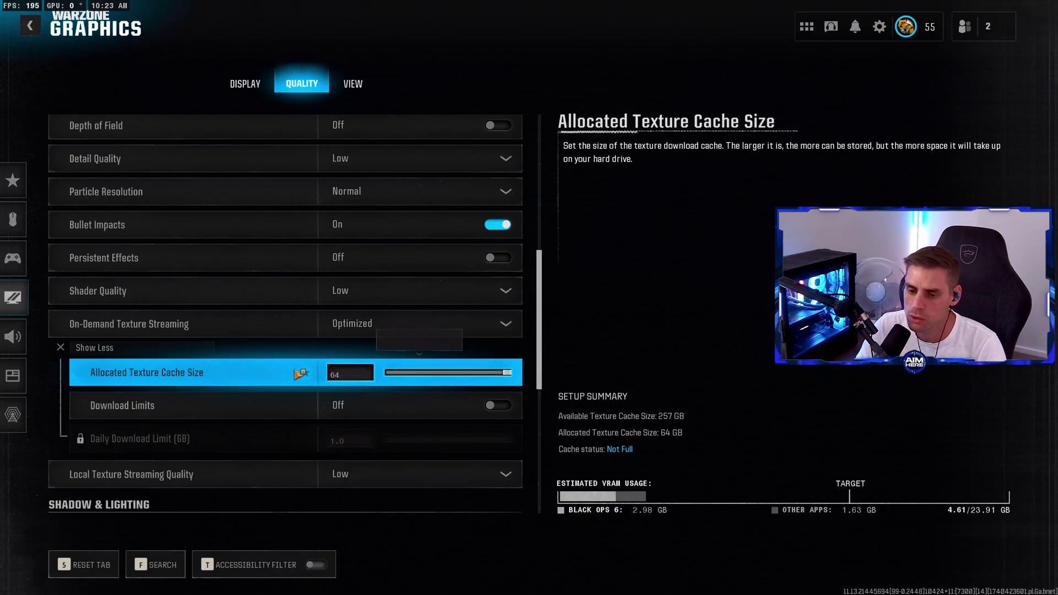
pyautogui.click(105, 353)
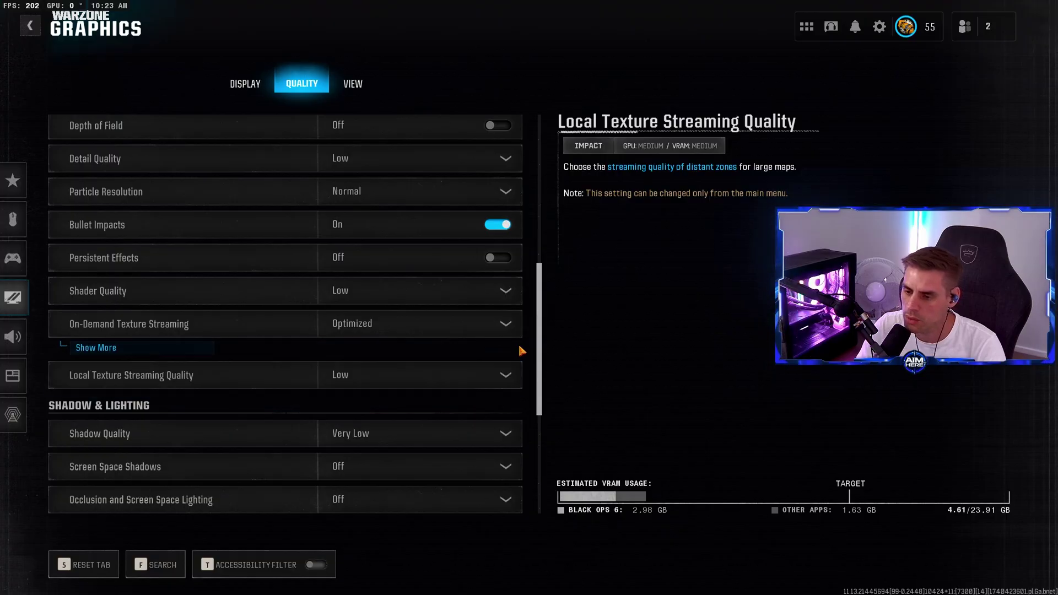
pyautogui.scroll(3, 537, 352)
pyautogui.scroll(-4, 541, 413)
pyautogui.scroll(-1, 542, 413)
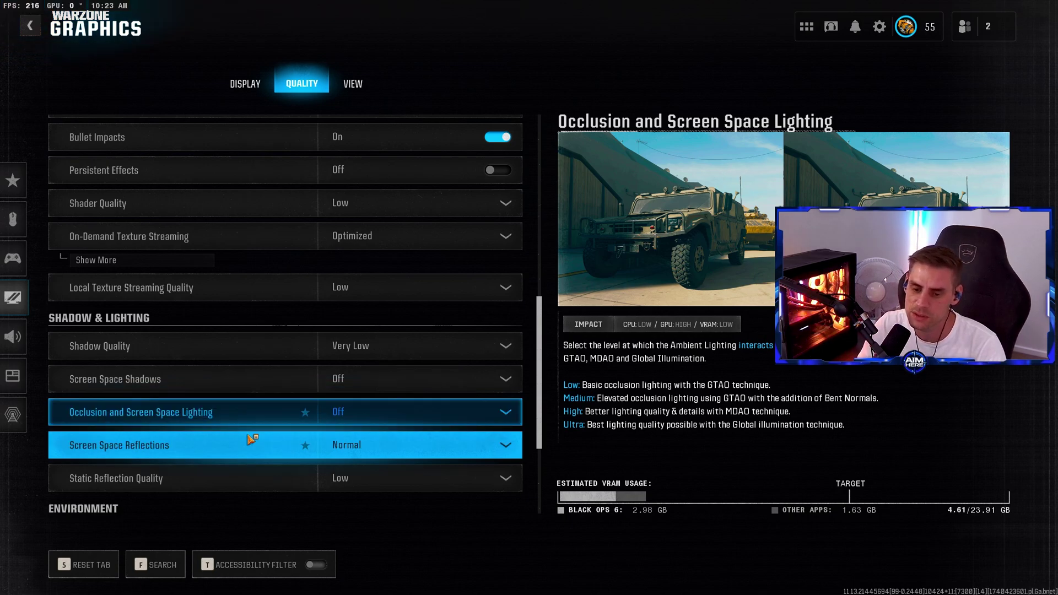
pyautogui.scroll(-1, 254, 439)
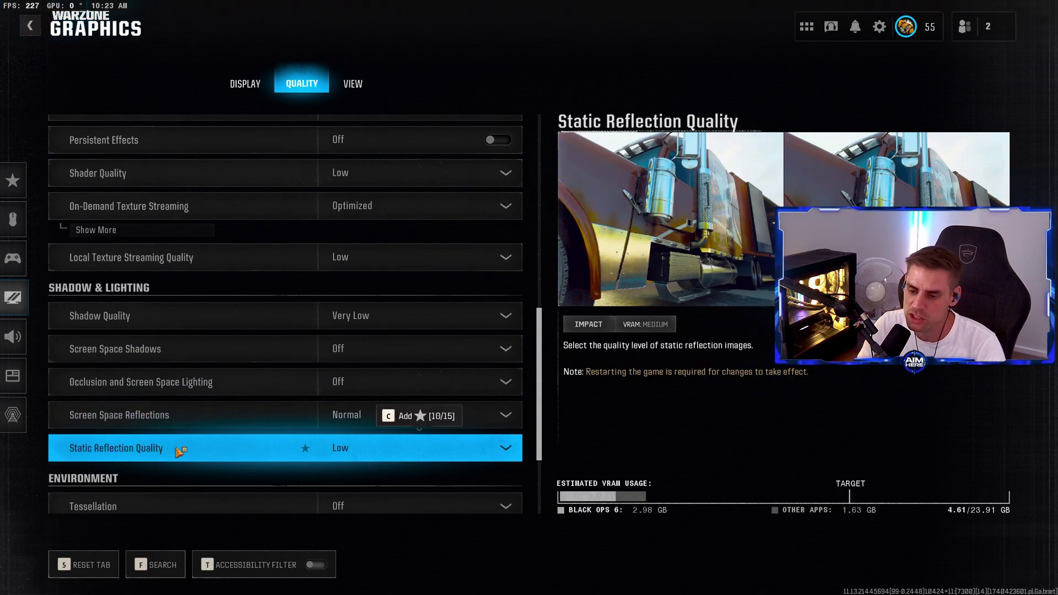
pyautogui.scroll(-2, 243, 423)
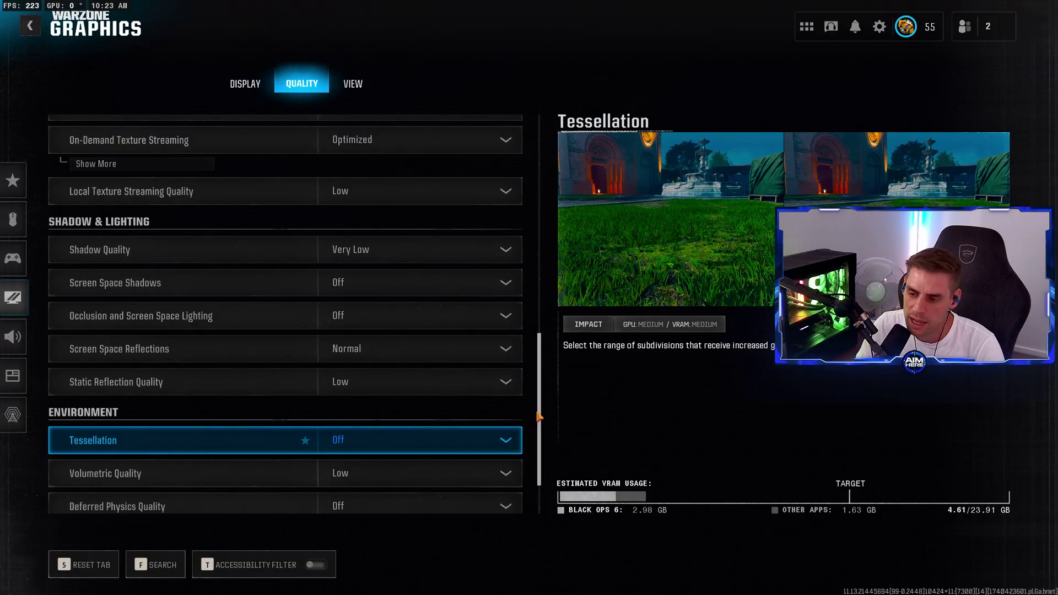
pyautogui.scroll(-2, 539, 459)
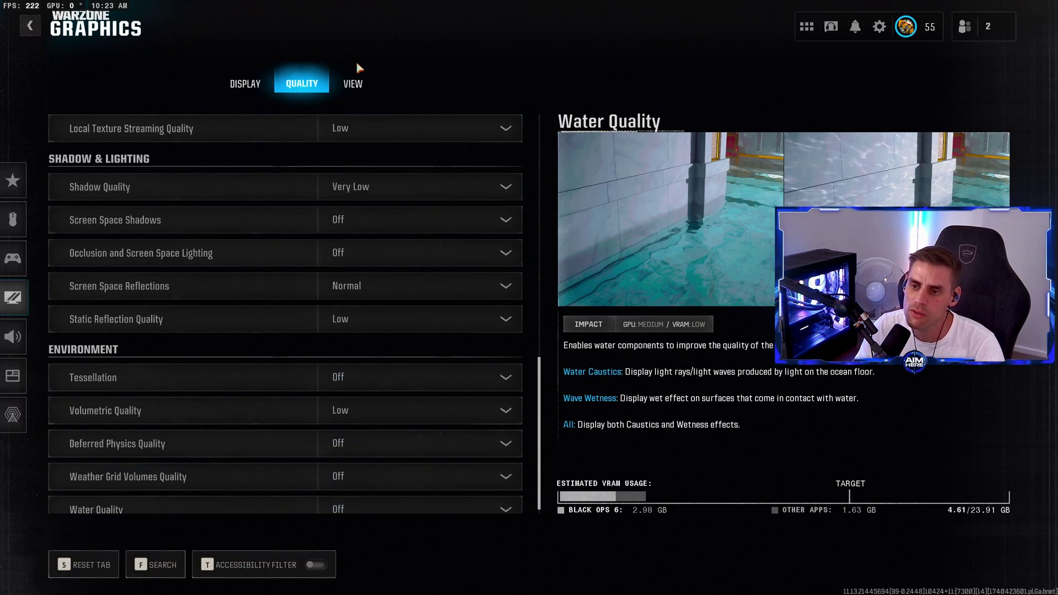
# Review the View tab's FOV 120 and camera options, leaving ADS Field of View on Affected.
pyautogui.click(350, 84)
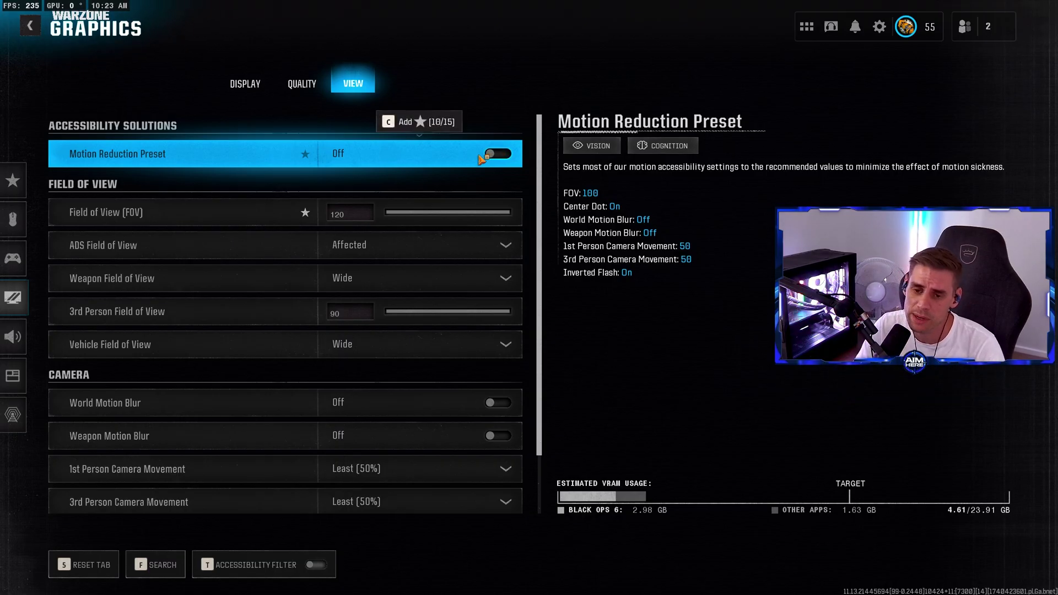
pyautogui.scroll(-2, 340, 148)
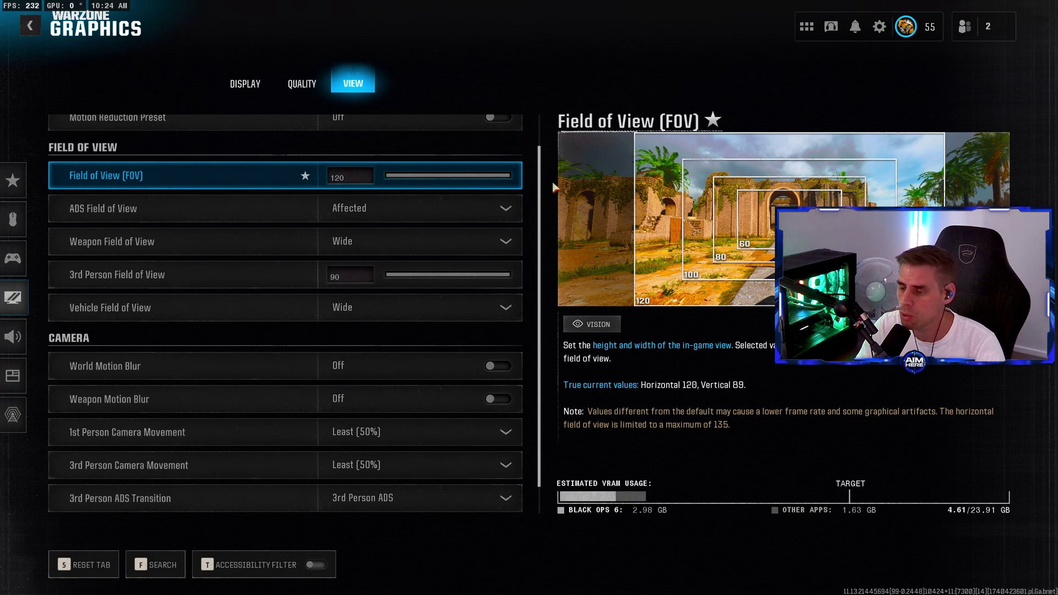
pyautogui.scroll(-1, 545, 210)
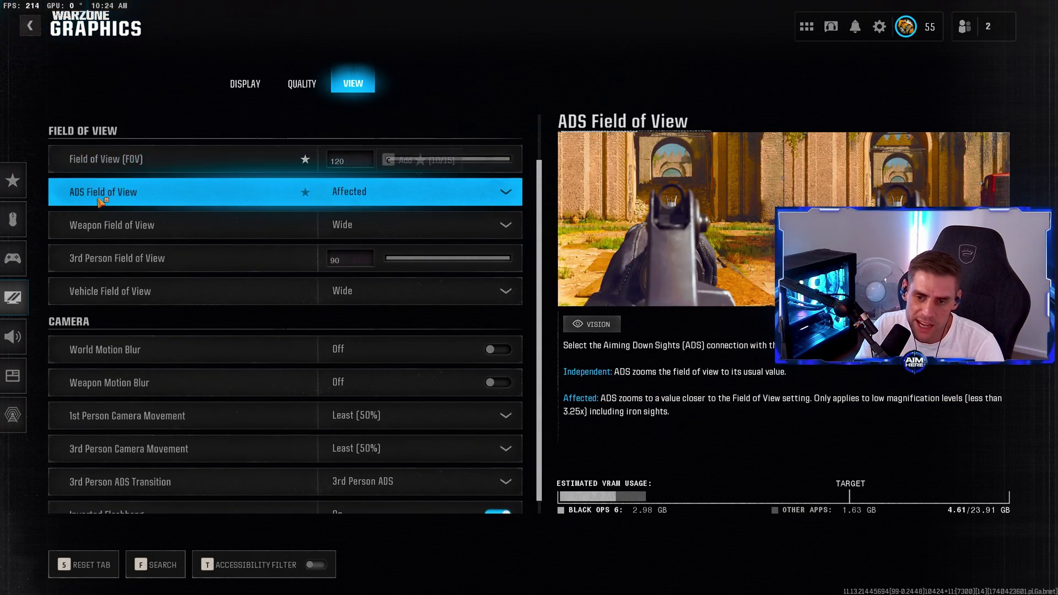
pyautogui.click(432, 193)
pyautogui.click(433, 193)
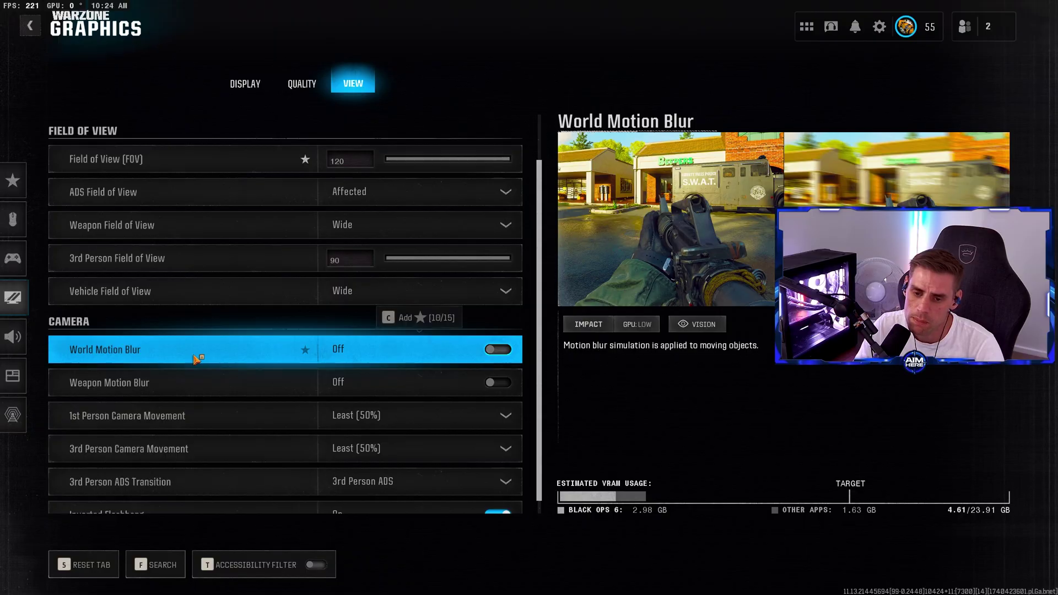
pyautogui.scroll(-1, 166, 364)
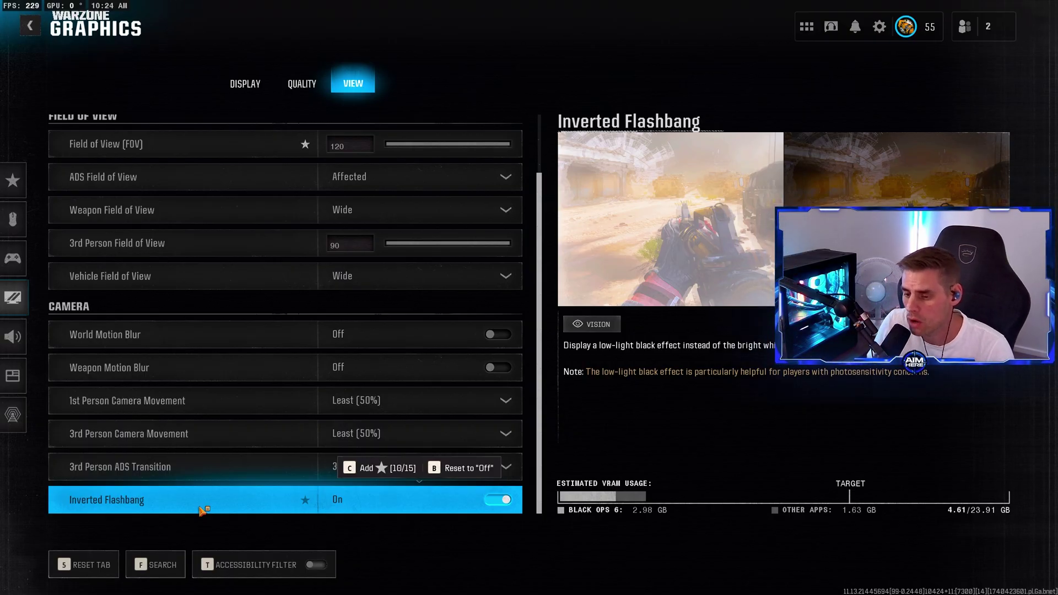
# Open Audio settings and expand the individual volume levels under Master Game Volume.
pyautogui.moveTo(125, 333)
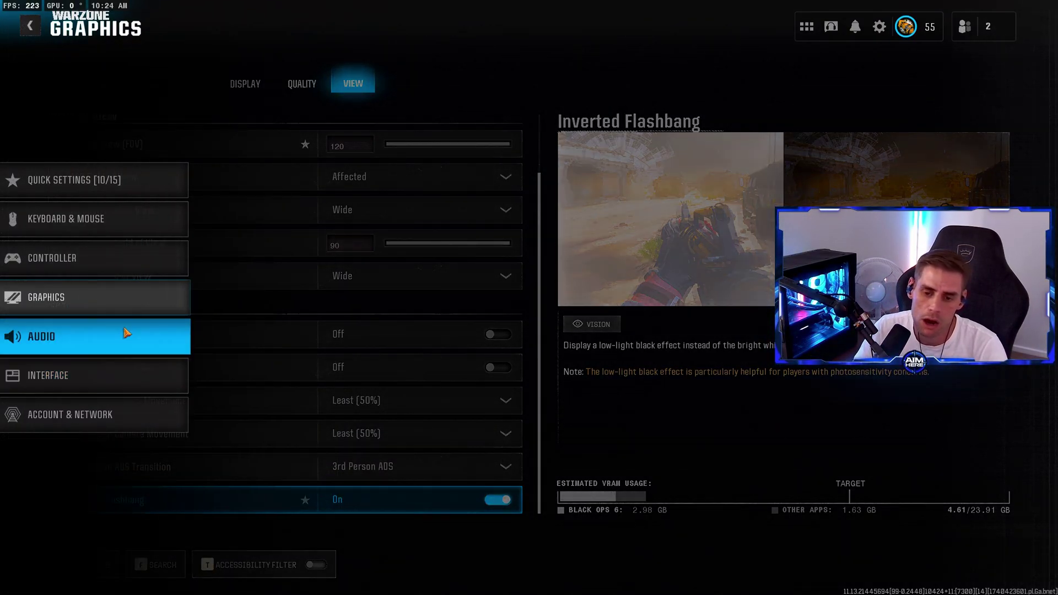
pyautogui.click(87, 347)
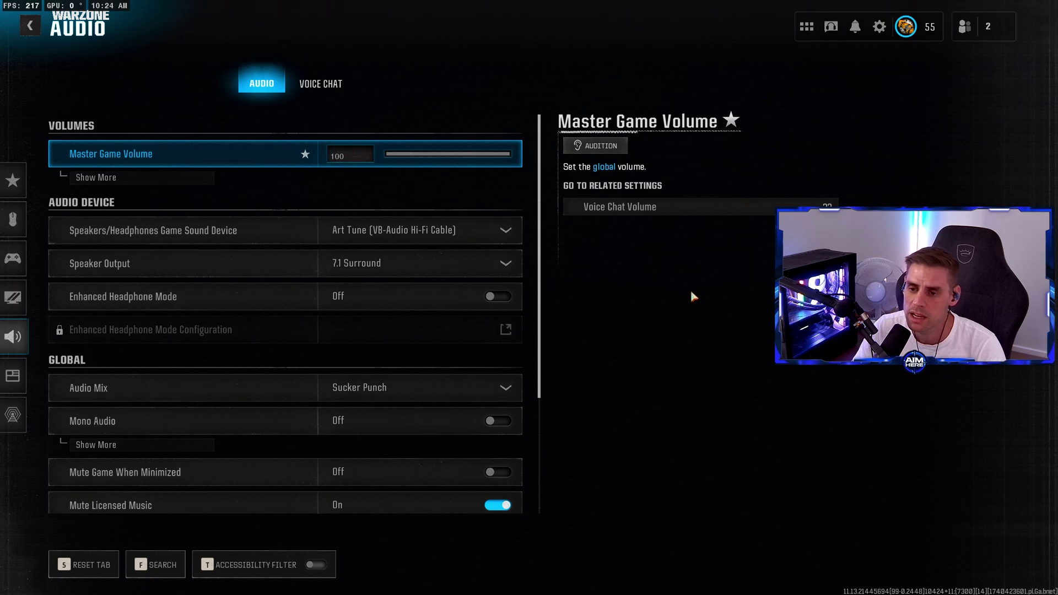
pyautogui.click(205, 177)
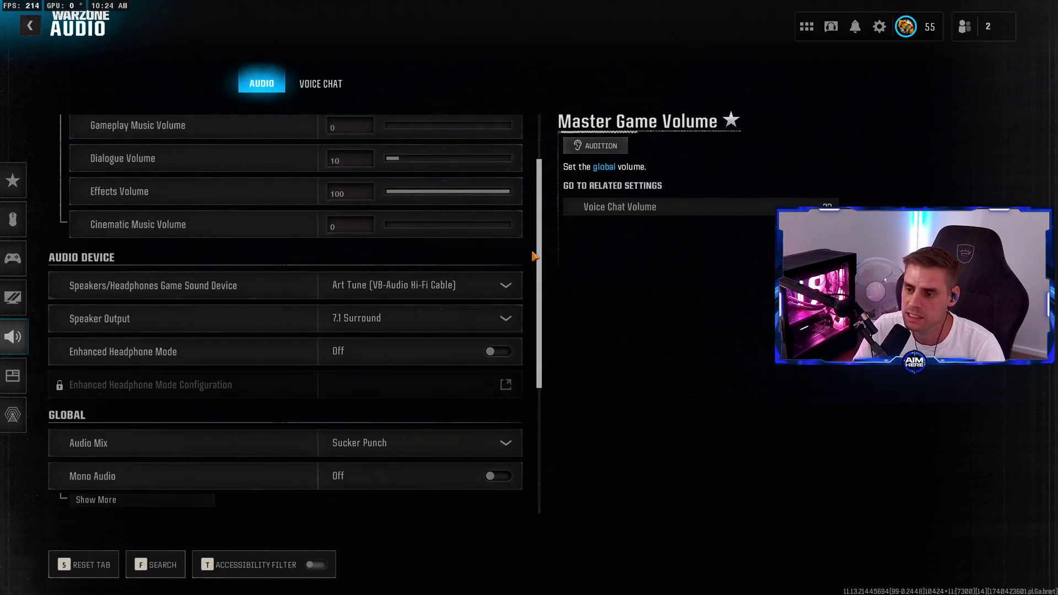
pyautogui.scroll(3, 533, 255)
pyautogui.scroll(-3, 534, 255)
pyautogui.scroll(-1, 549, 226)
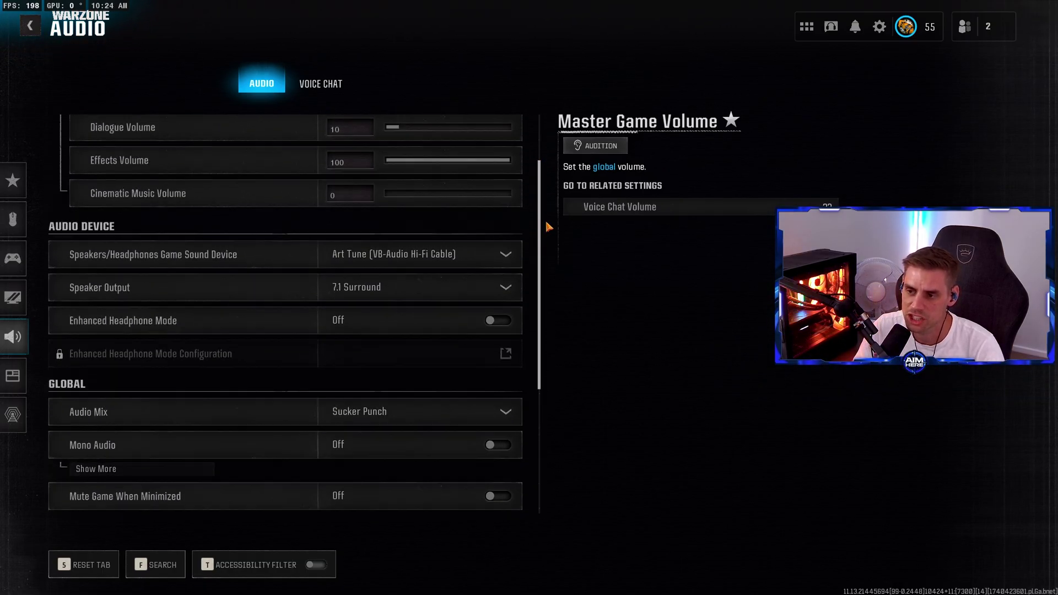
pyautogui.scroll(1, 548, 226)
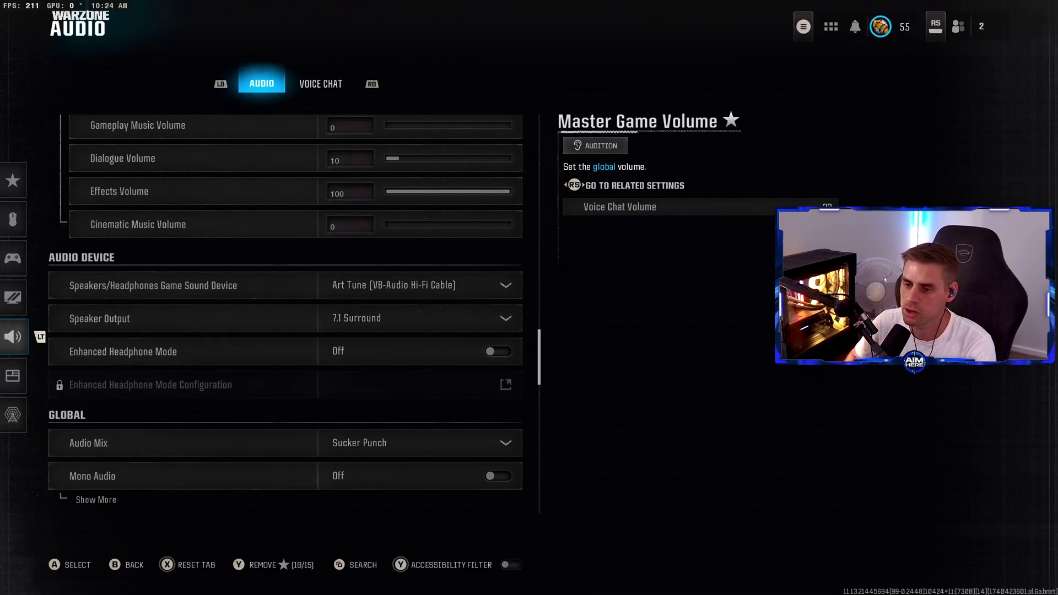
# Switch between the Voice Chat and Audio tabs by keyboard, then re-expand the music, dialogue and effects volumes.
pyautogui.press('e')
pyautogui.press('Down')
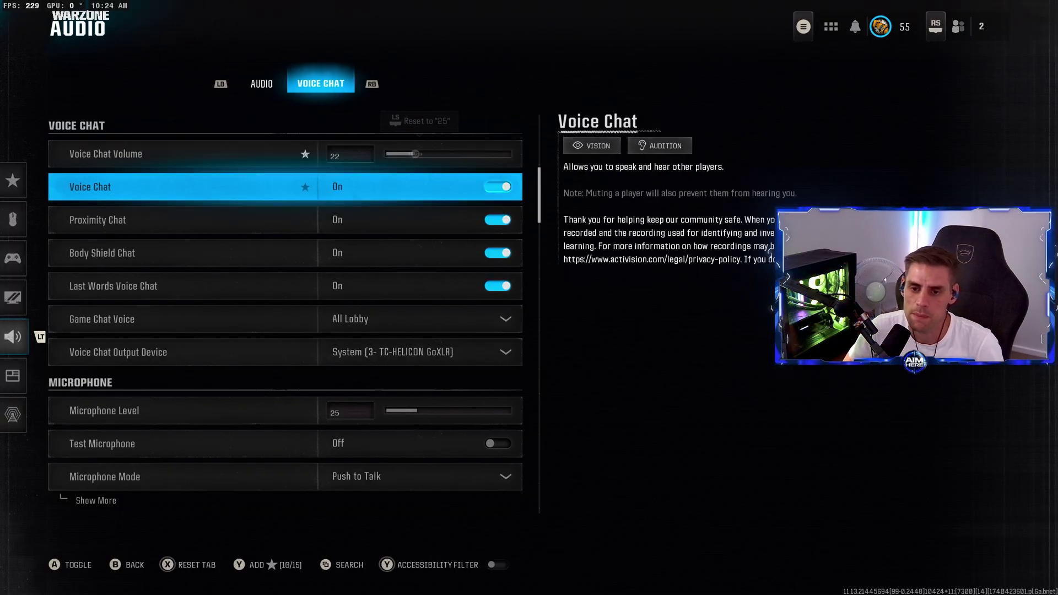
pyautogui.press('Up')
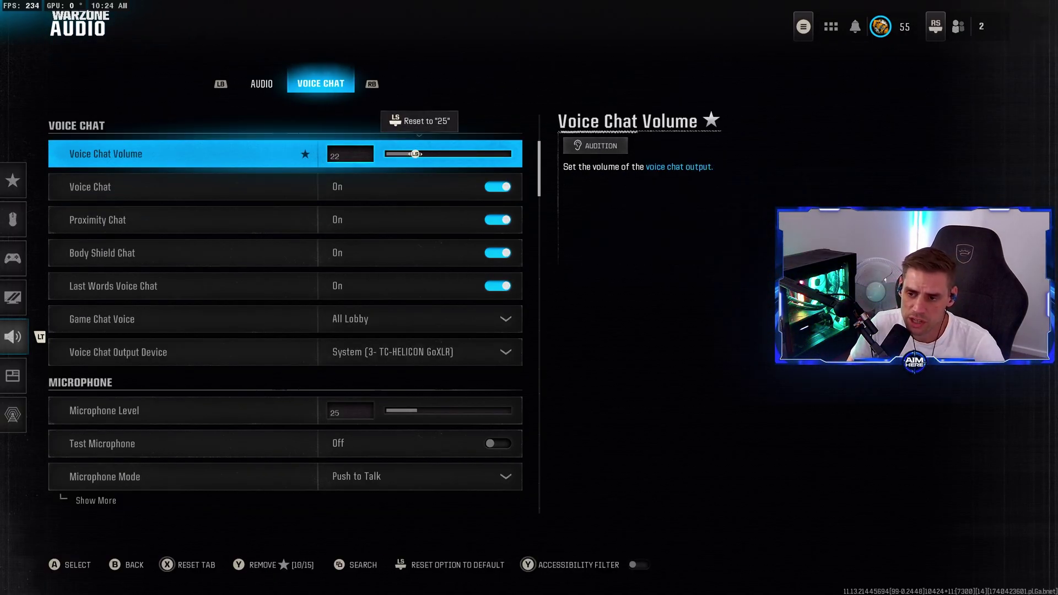
pyautogui.press('q')
pyautogui.press('x')
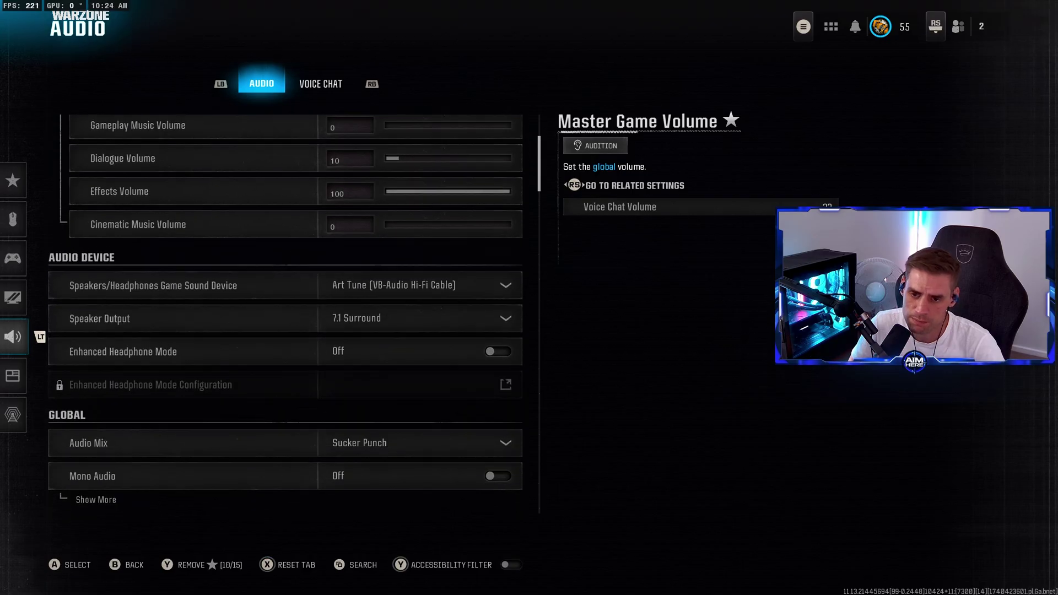
pyautogui.press('Up')
pyautogui.press('Up')
pyautogui.press('Down')
pyautogui.press('e')
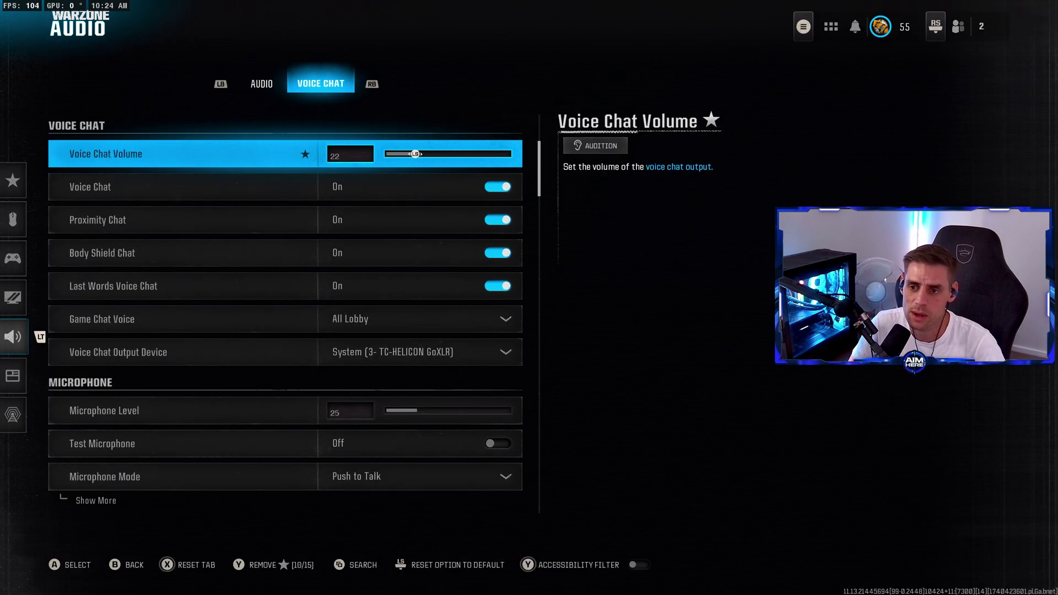
pyautogui.press('q')
pyautogui.press('x')
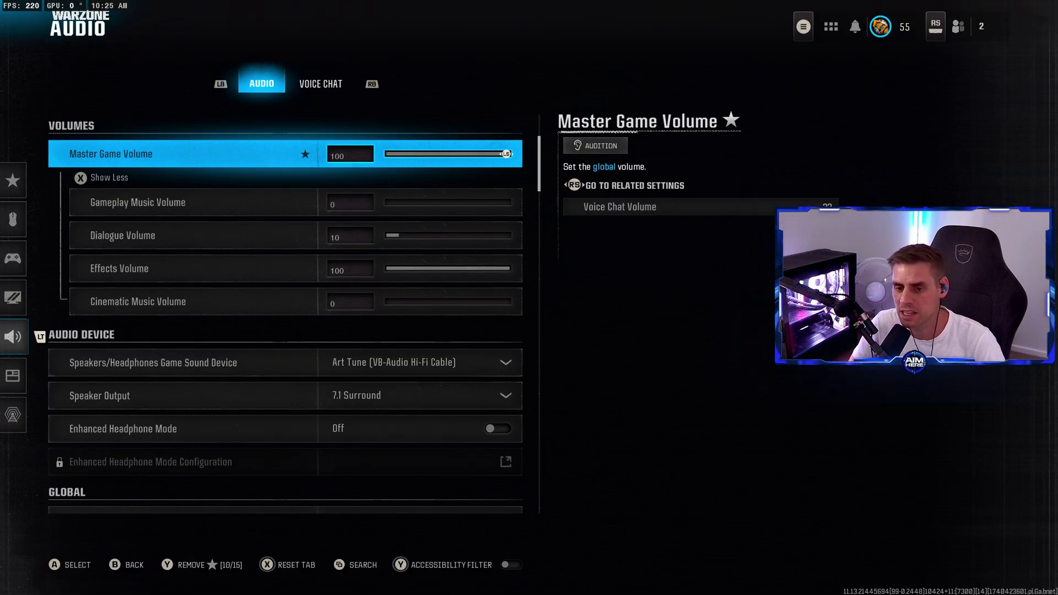
pyautogui.press('Down')
pyautogui.press('Down')
pyautogui.press('Down')
pyautogui.press('Down')
pyautogui.press('Down')
pyautogui.press('Down')
pyautogui.press('Down')
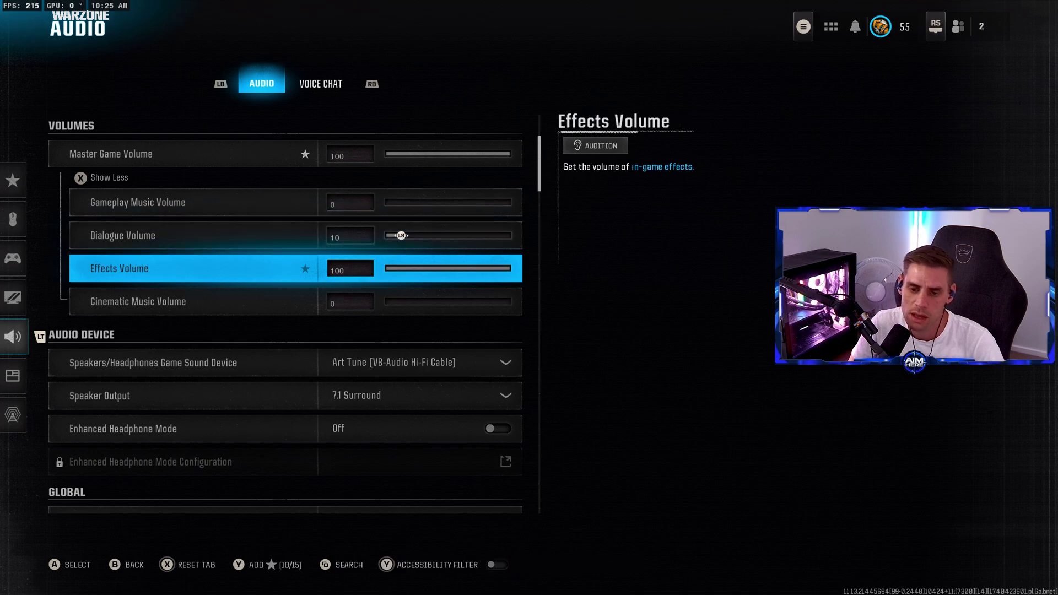
pyautogui.press('Up')
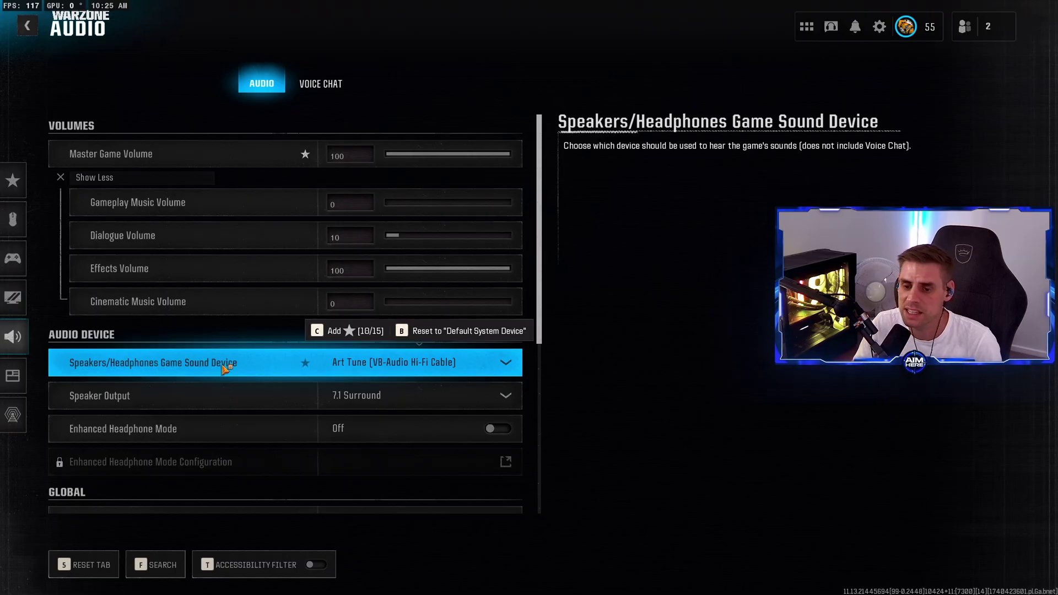
# Confirm Speaker Output stays 7.1 Surround and Audio Mix stays Sucker Punch.
pyautogui.moveTo(540, 259); pyautogui.dragTo(539, 328)
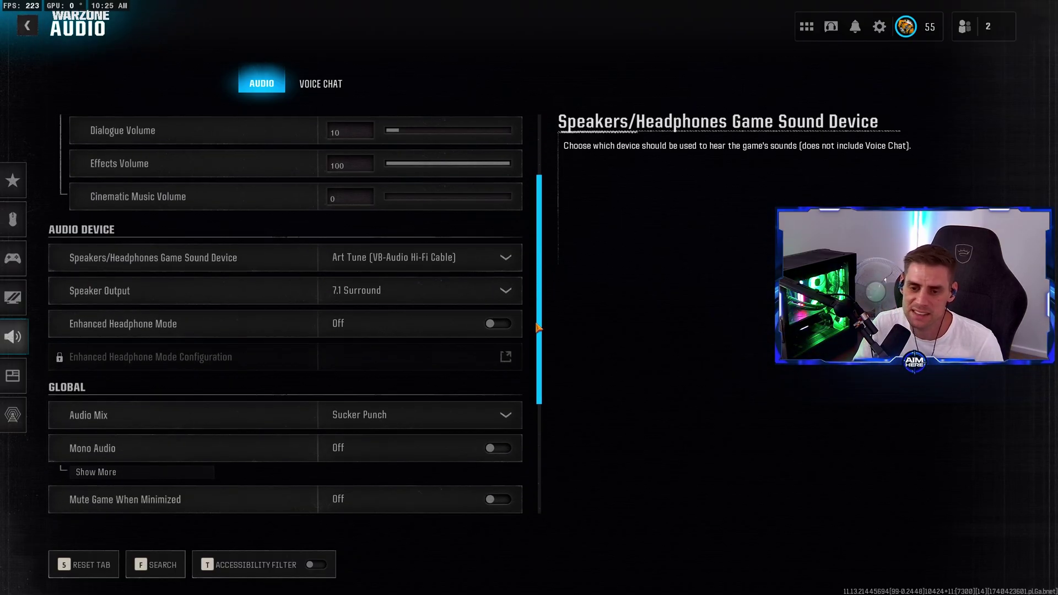
pyautogui.click(410, 294)
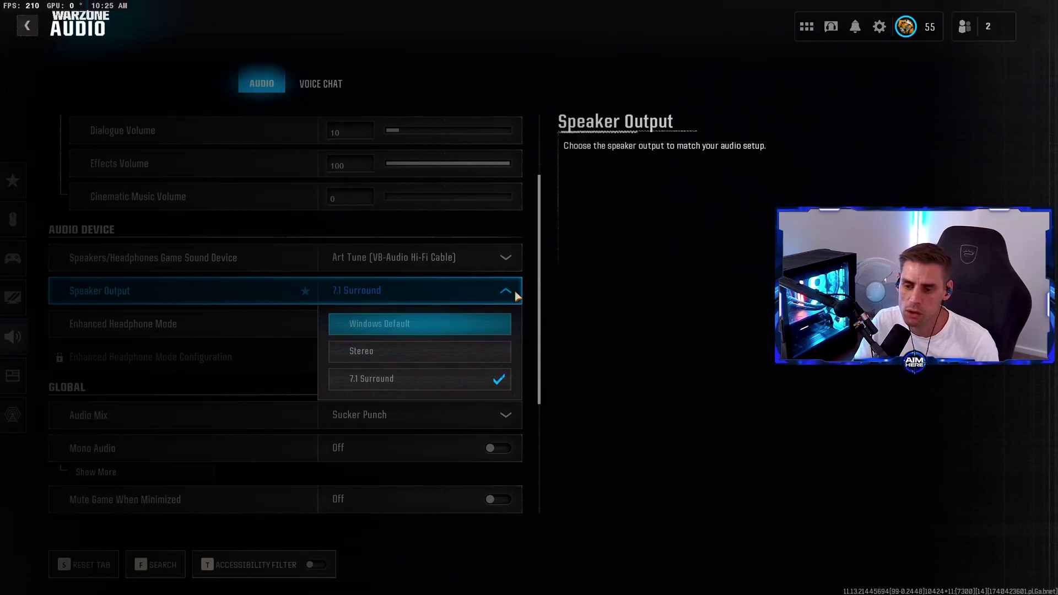
pyautogui.click(374, 296)
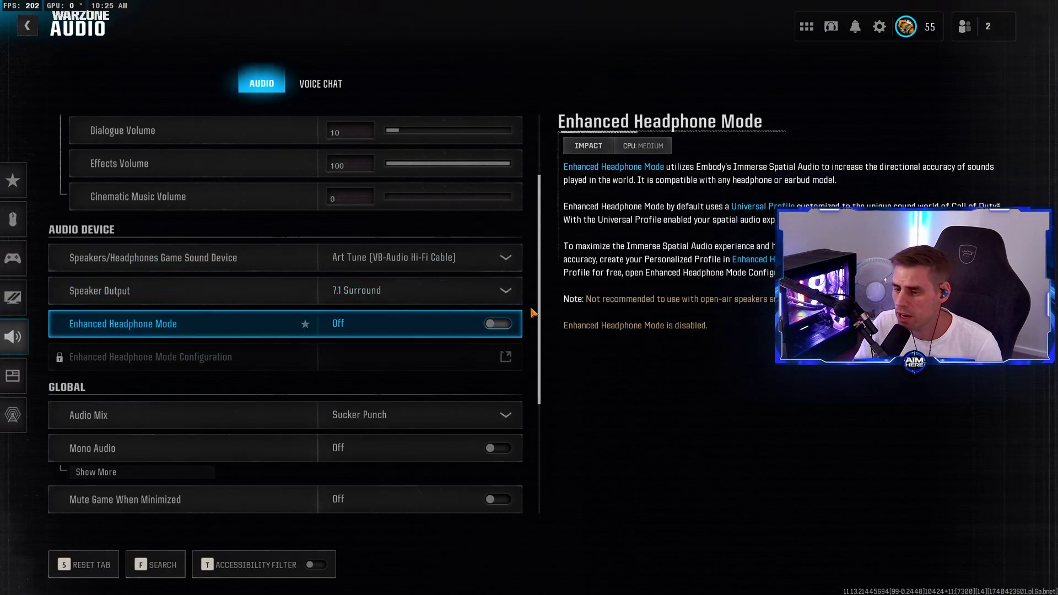
pyautogui.scroll(-3, 550, 376)
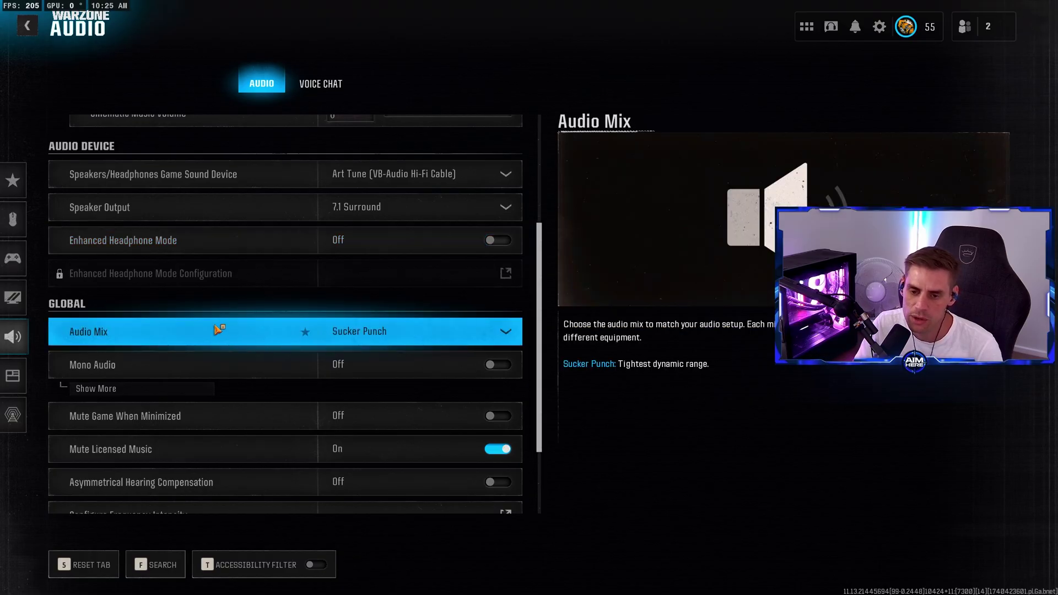
pyautogui.click(368, 332)
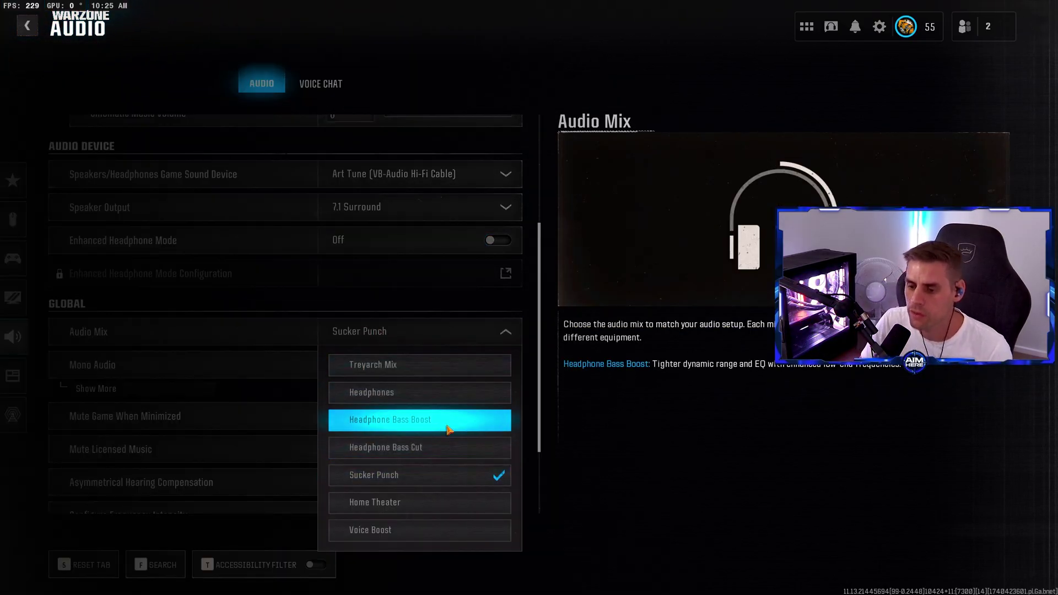
pyautogui.click(416, 332)
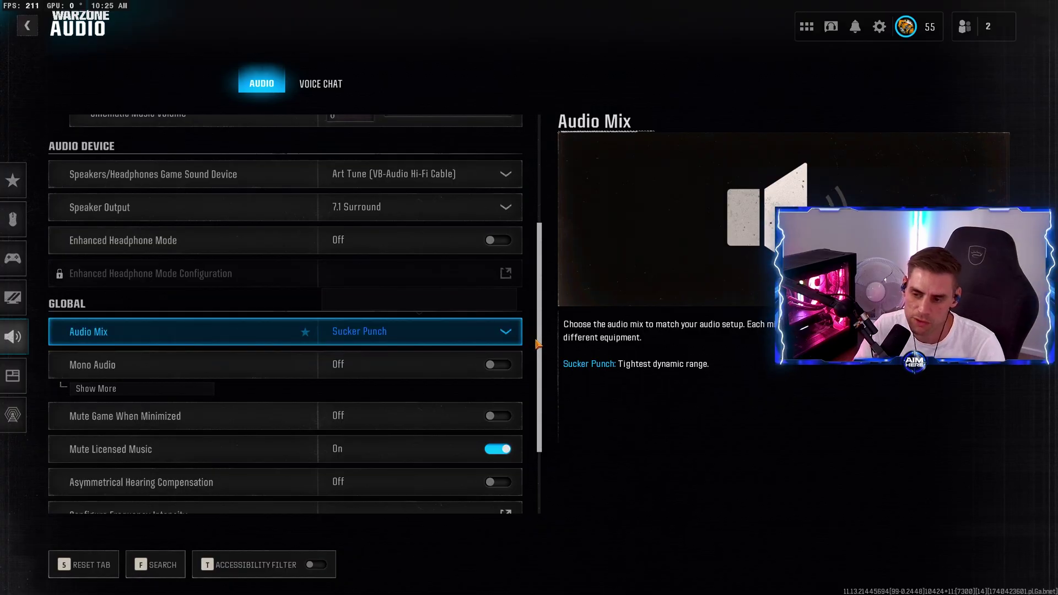
# Set the Hitmarker Preset to Classic, then go to the Voice Chat settings.
pyautogui.scroll(-2, 388, 335)
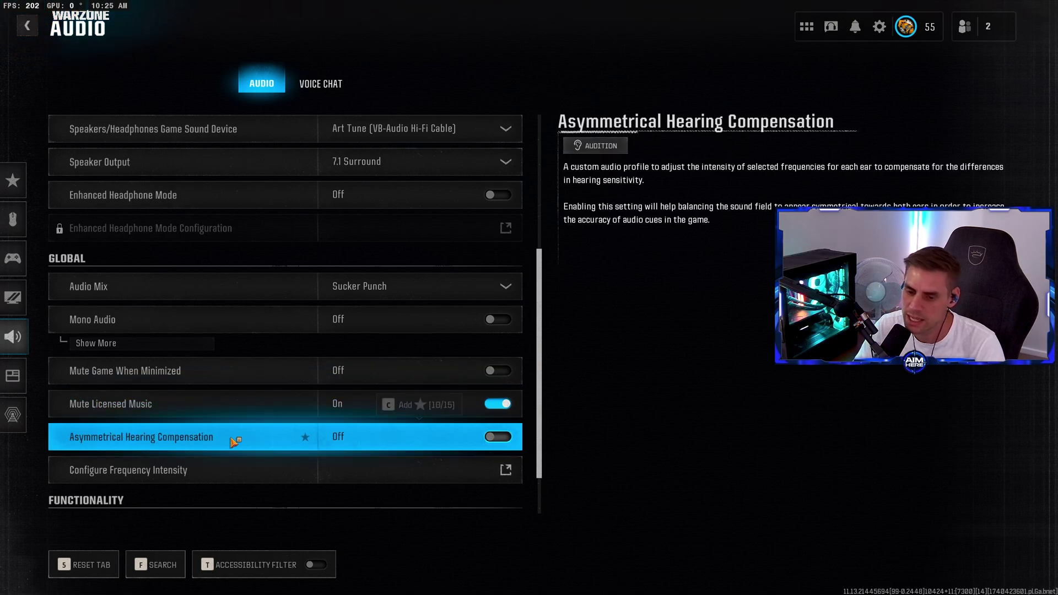
pyautogui.scroll(-2, 232, 435)
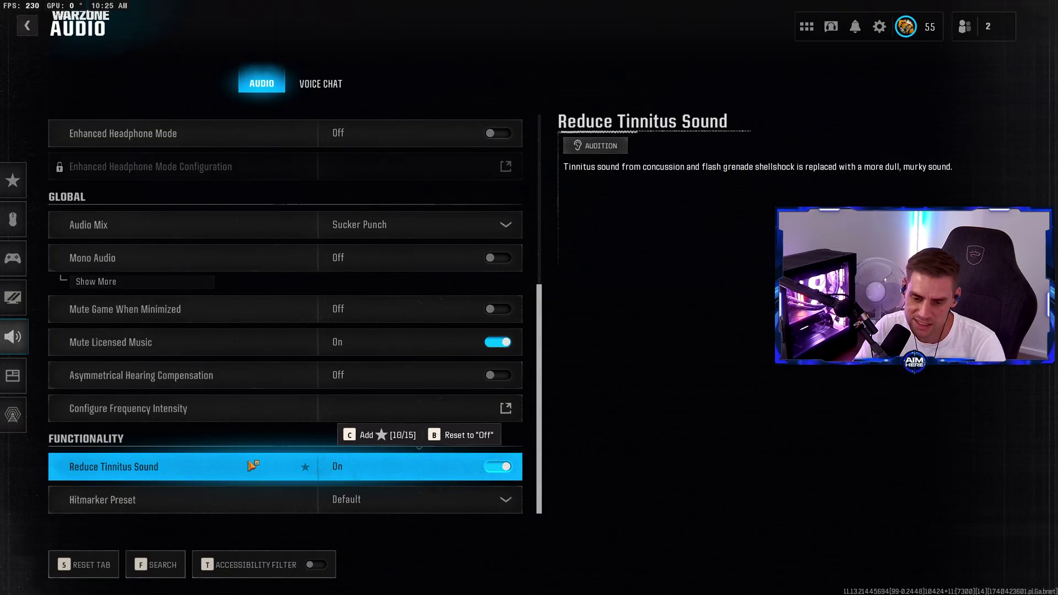
pyautogui.click(413, 500)
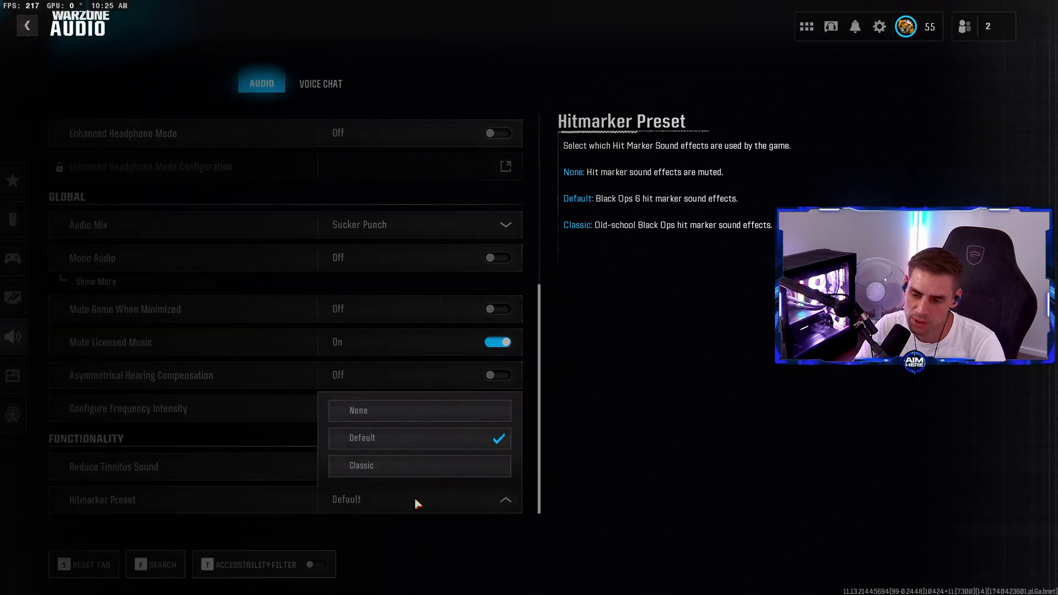
pyautogui.click(394, 467)
pyautogui.click(321, 83)
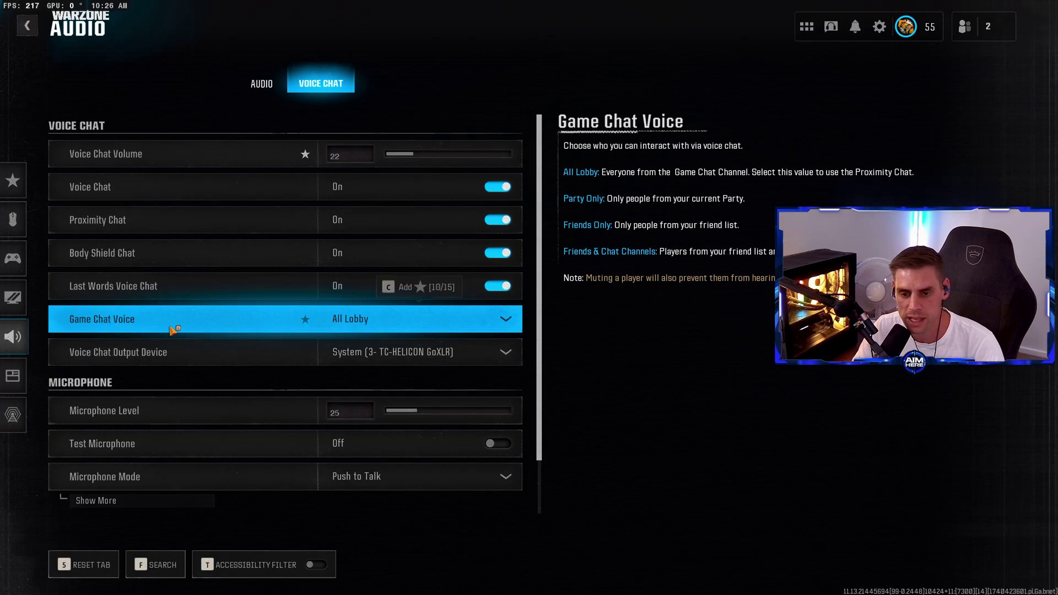
# Keep voice chat on All Lobby and the current voice chat output device.
pyautogui.click(123, 325)
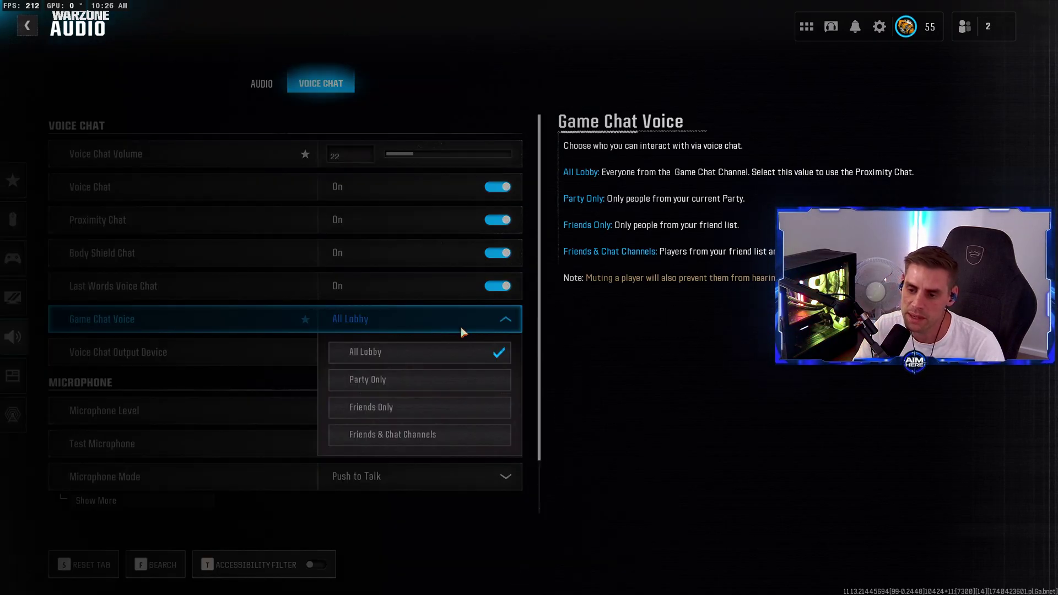
pyautogui.click(386, 320)
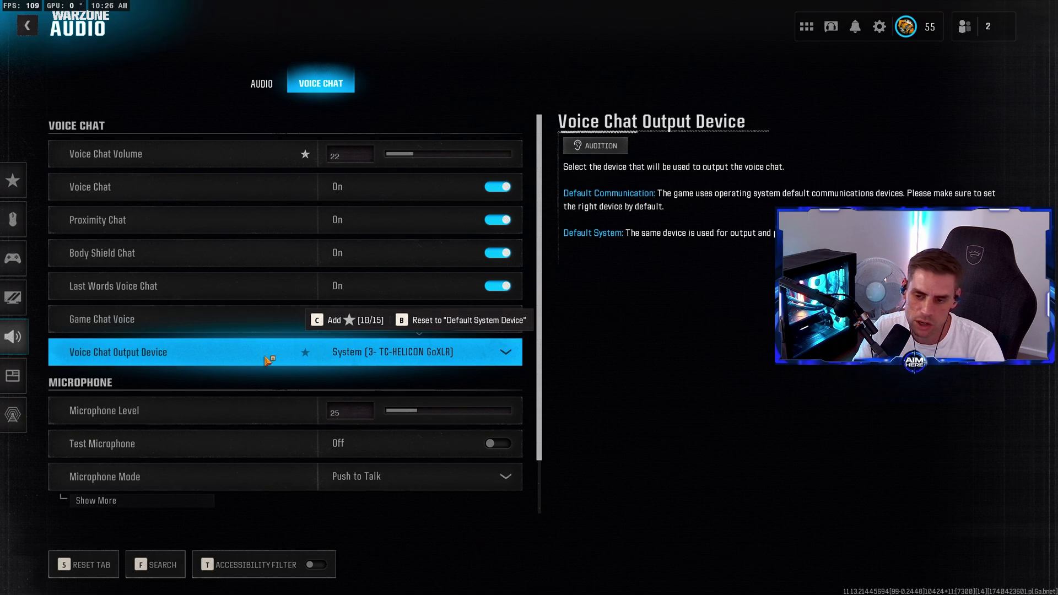
pyautogui.click(413, 354)
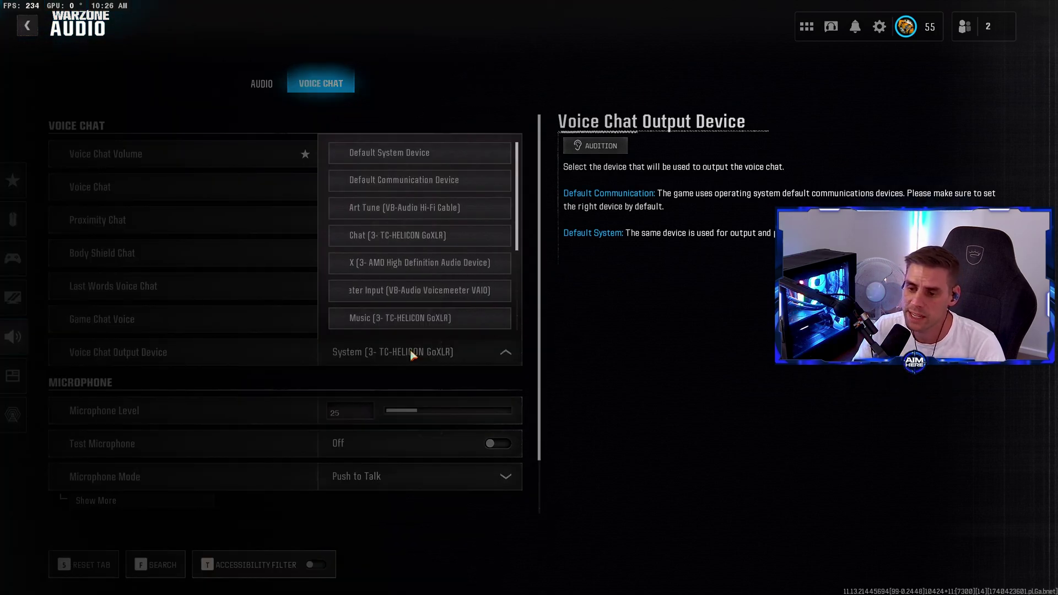
pyautogui.click(412, 356)
pyautogui.scroll(-1, 539, 215)
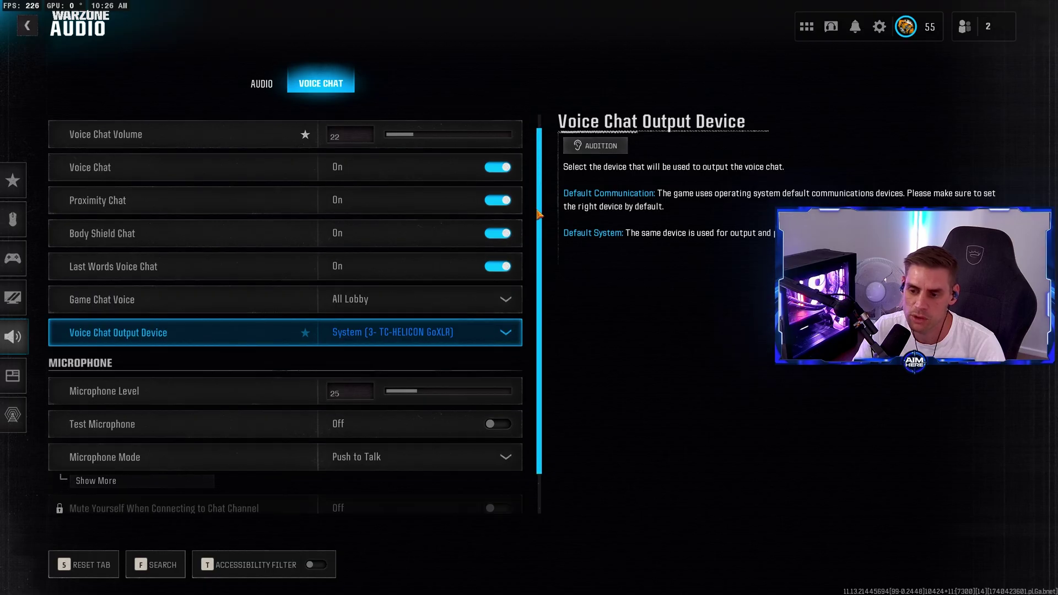
pyautogui.scroll(-2, 539, 215)
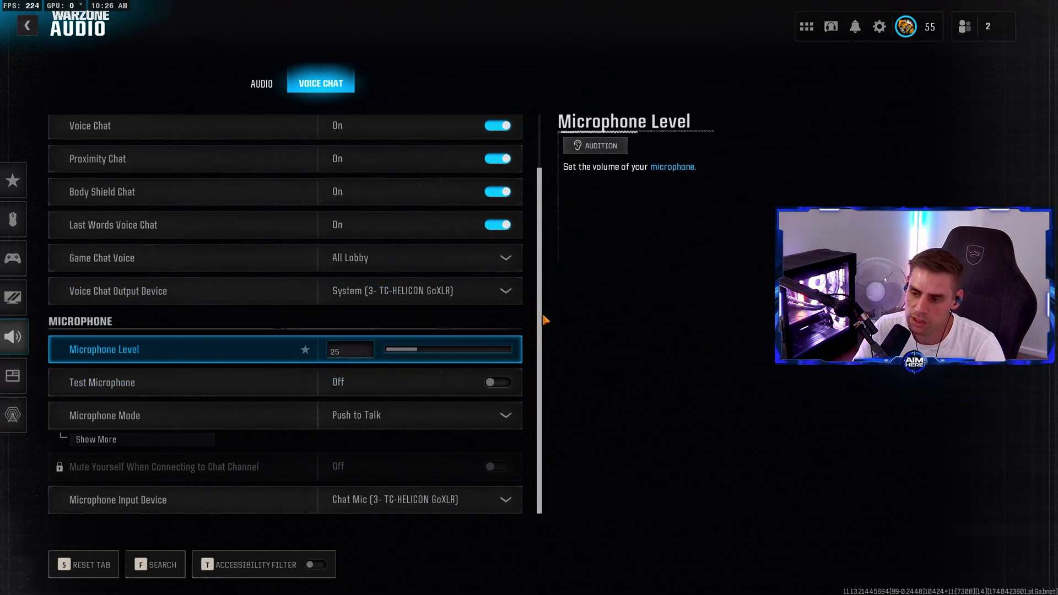
# Run a microphone test, keeping Push to Talk and the current microphone input device.
pyautogui.click(499, 385)
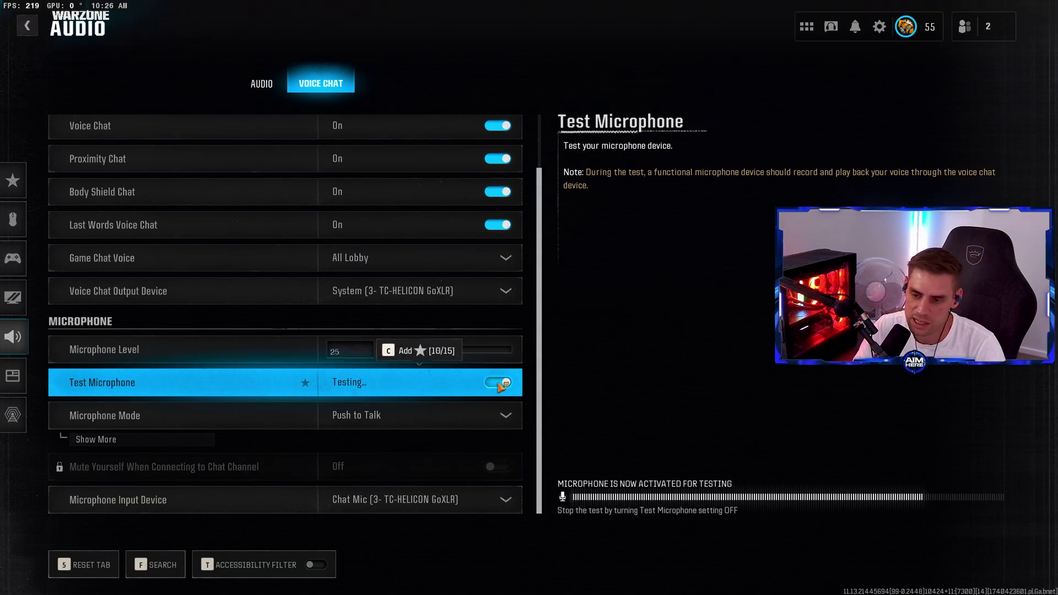
pyautogui.click(499, 385)
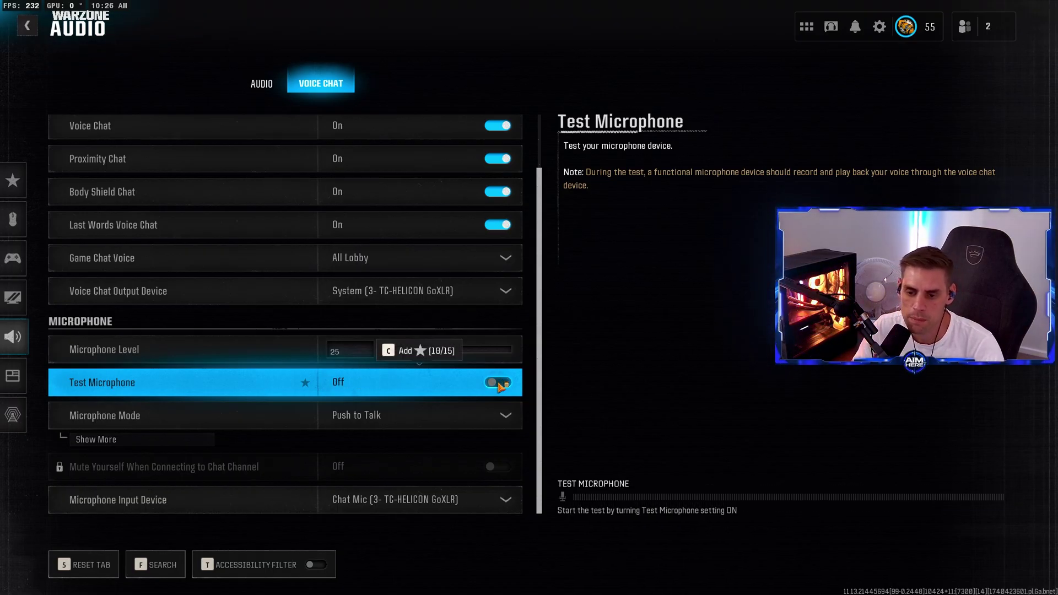
pyautogui.click(397, 418)
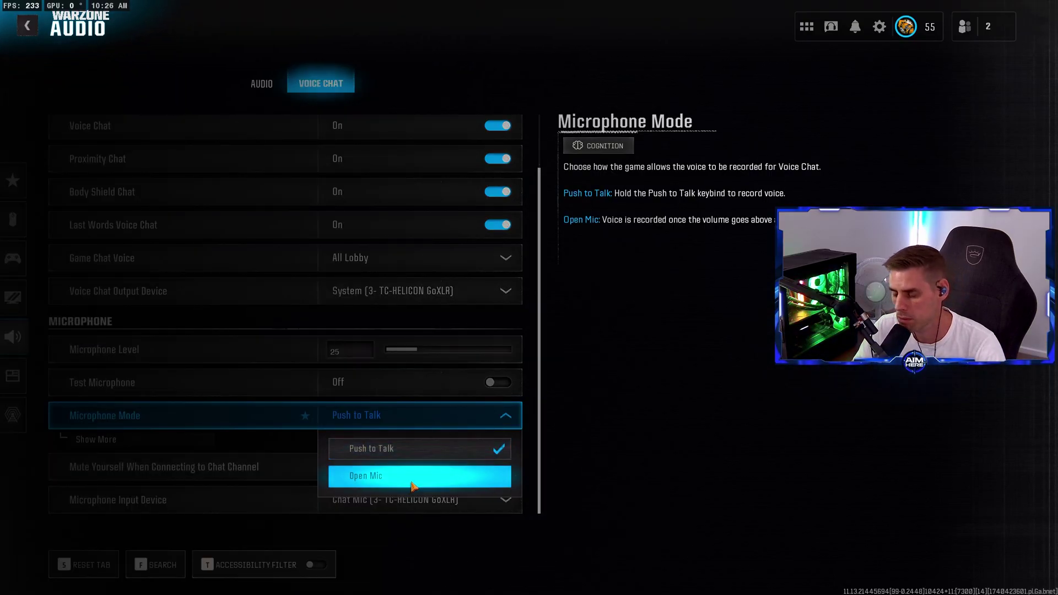
pyautogui.click(408, 450)
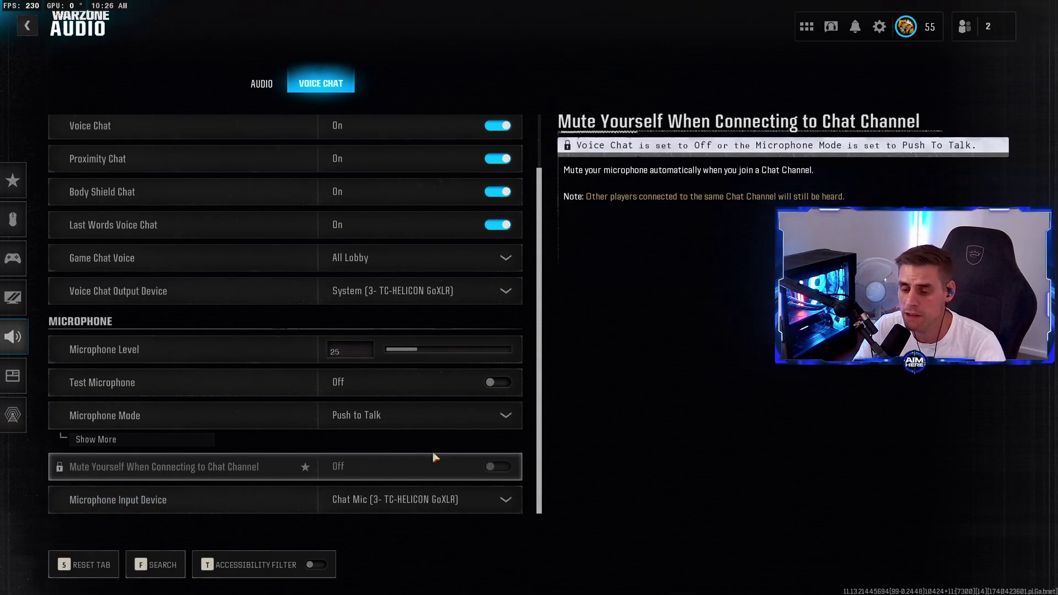
pyautogui.click(449, 509)
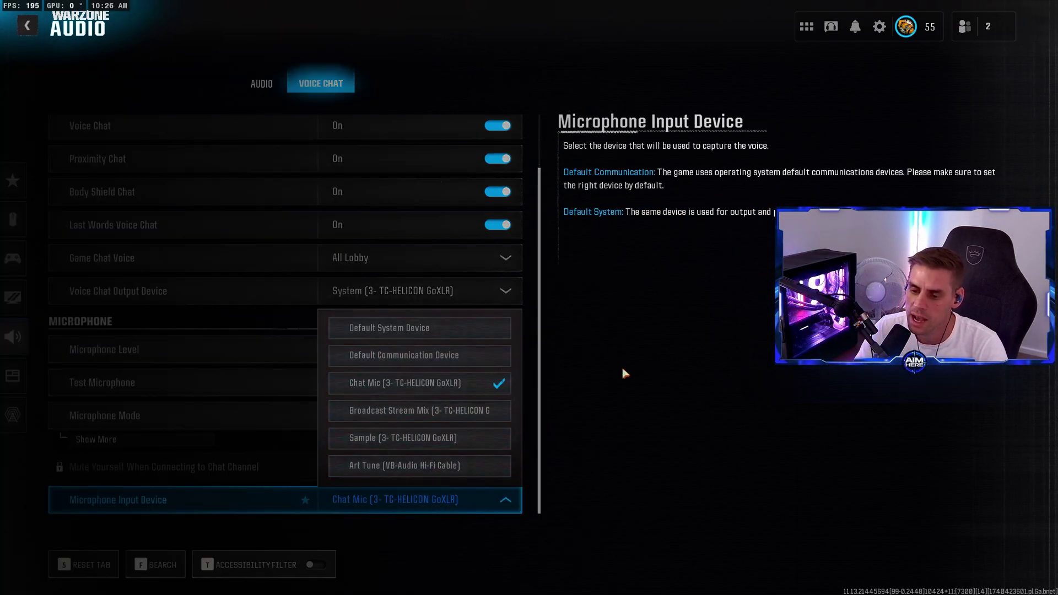
pyautogui.click(489, 512)
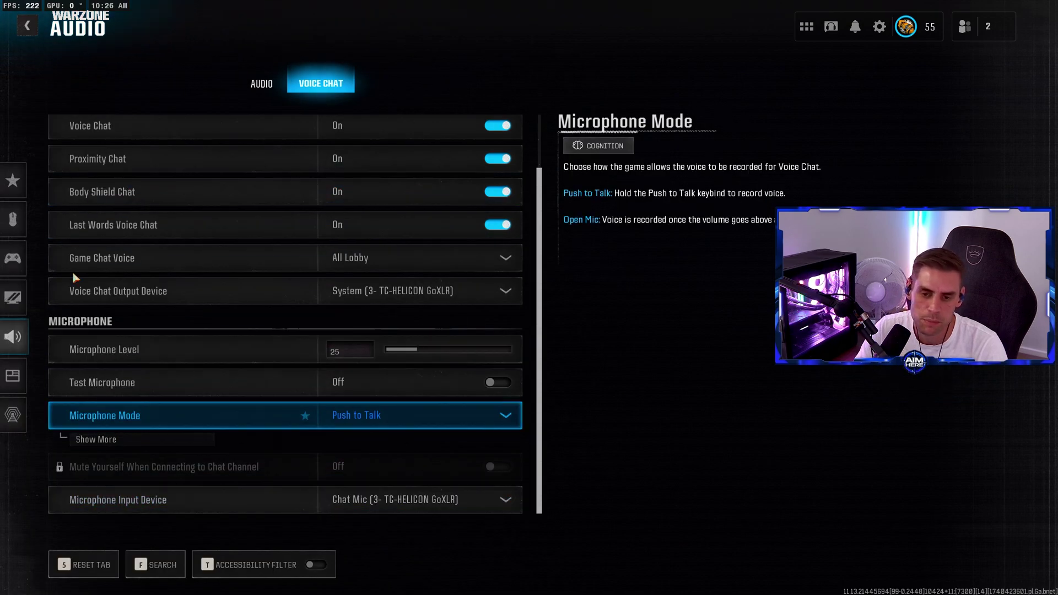
# Open the Controller settings and check the Tactical button layout.
pyautogui.moveTo(23, 306)
pyautogui.click(33, 258)
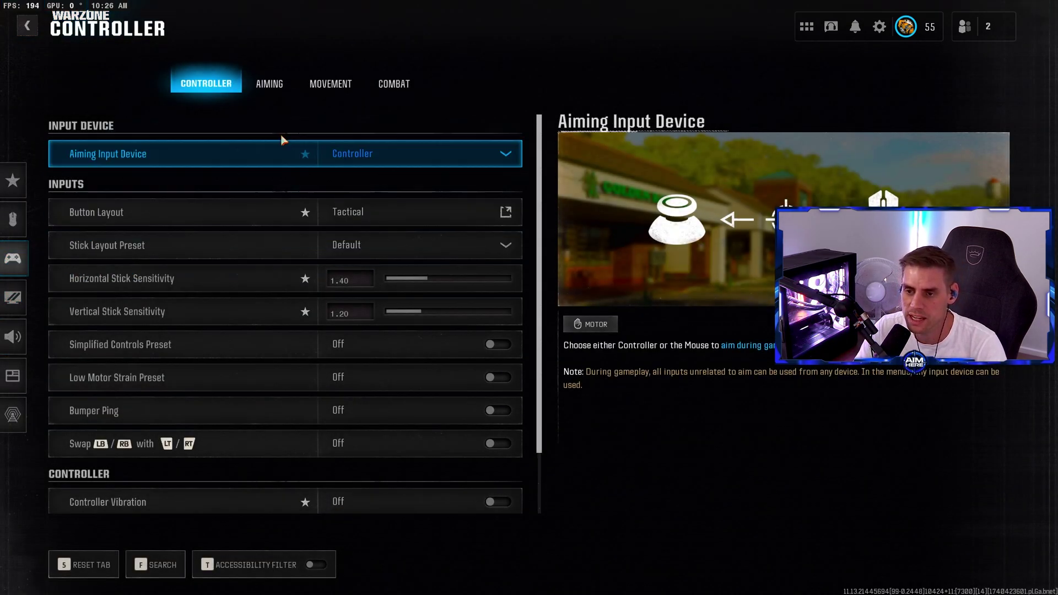
pyautogui.scroll(-1, 543, 235)
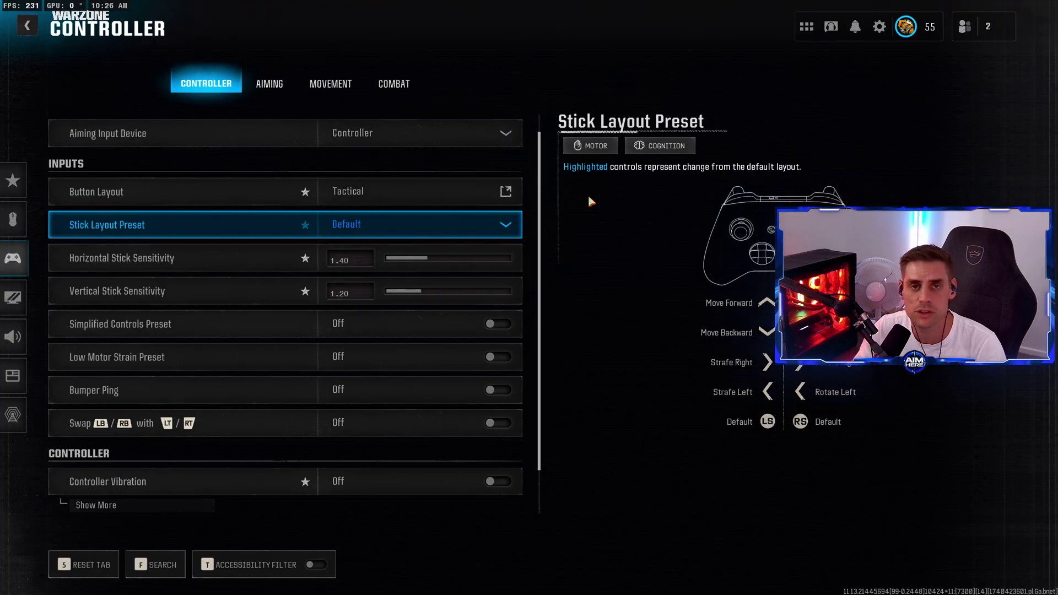
pyautogui.scroll(1, 551, 237)
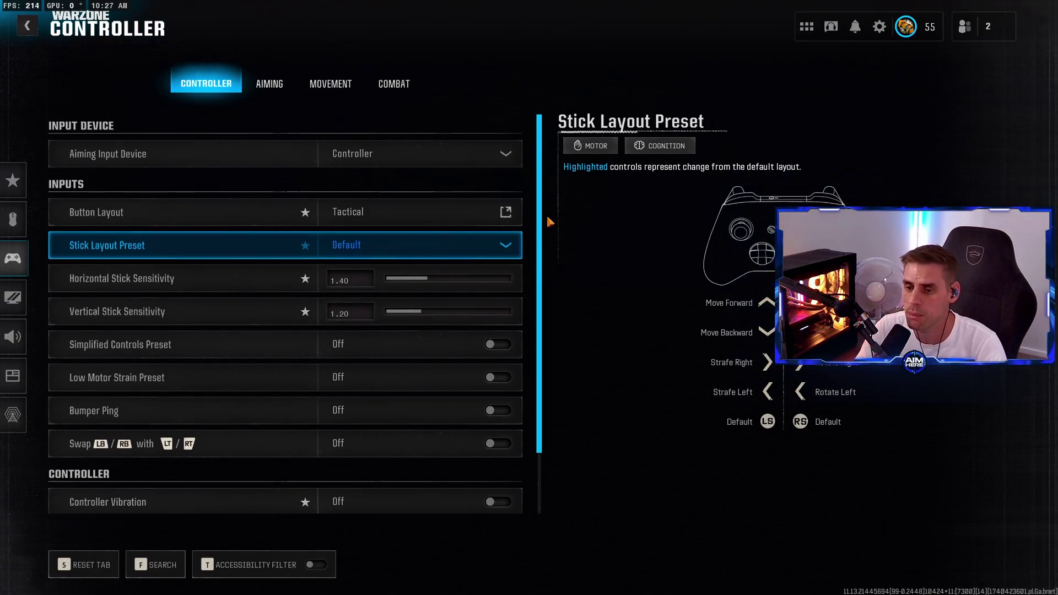
pyautogui.click(408, 217)
pyautogui.press('Escape')
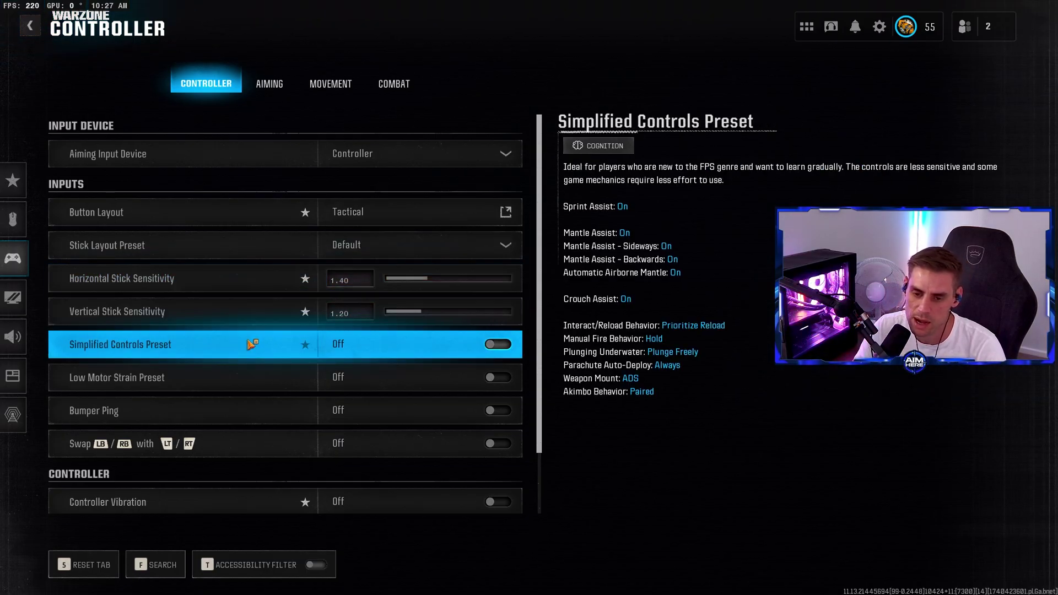
# Expand Deadzone Inputs and run the live stick deadzone test.
pyautogui.scroll(-3, 543, 362)
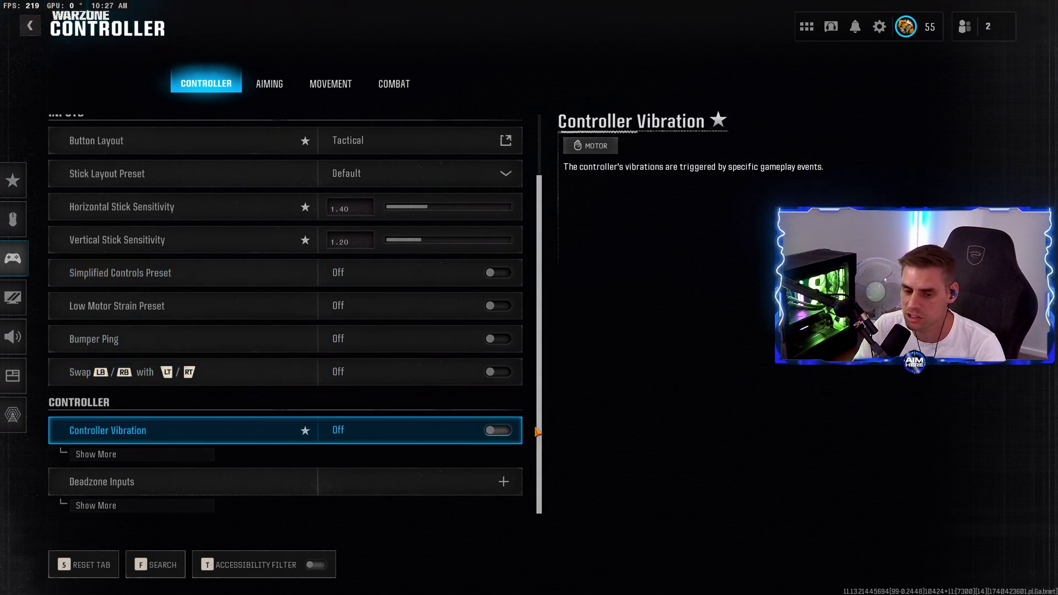
pyautogui.click(196, 504)
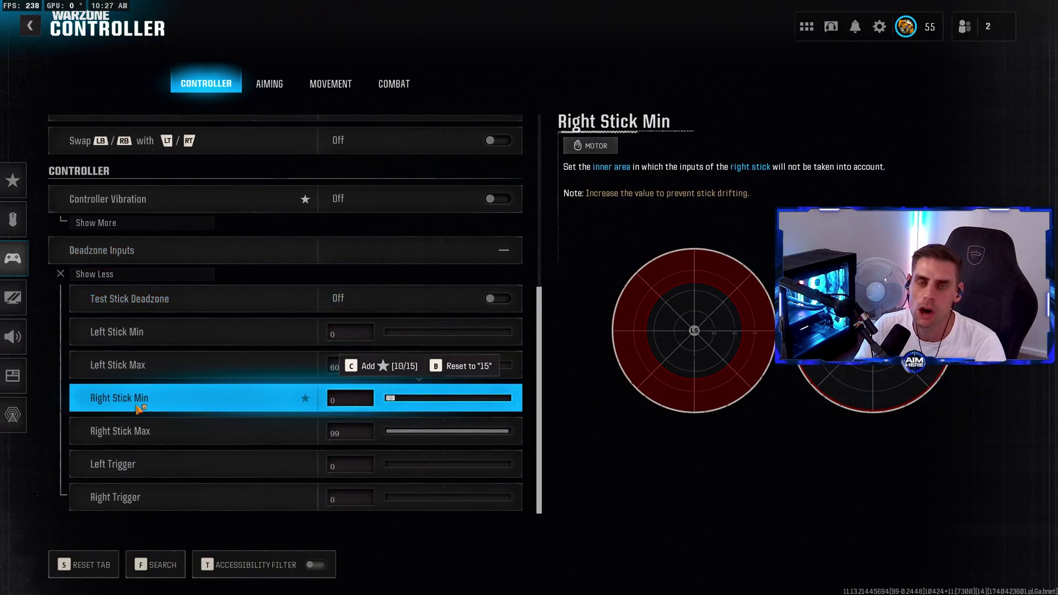
pyautogui.click(499, 300)
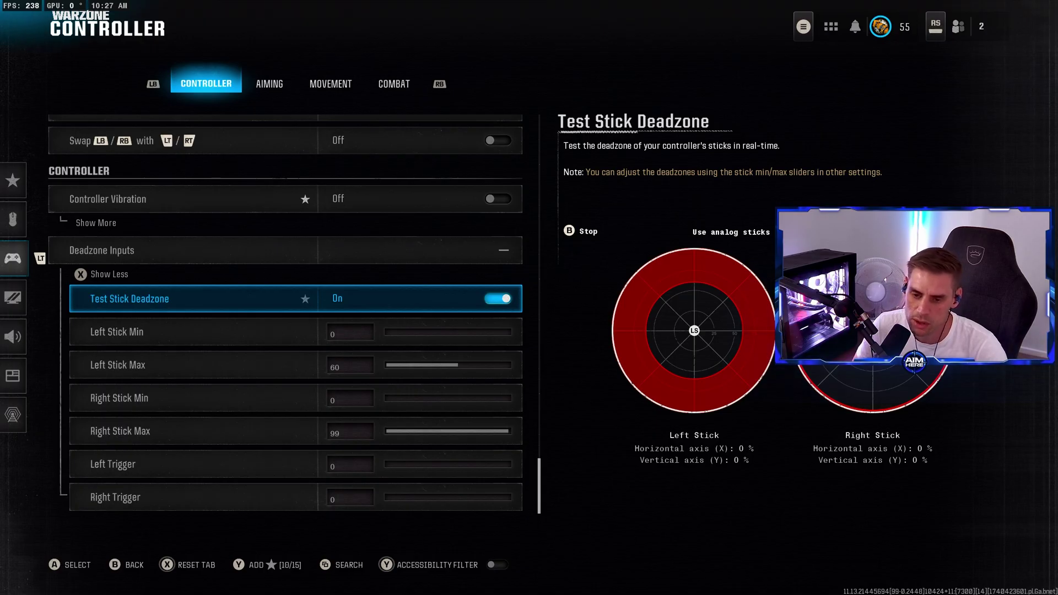
pyautogui.press('Escape')
# Step through the stick and trigger deadzone values, then switch to the Aiming tab.
pyautogui.press('Down')
pyautogui.press('Down')
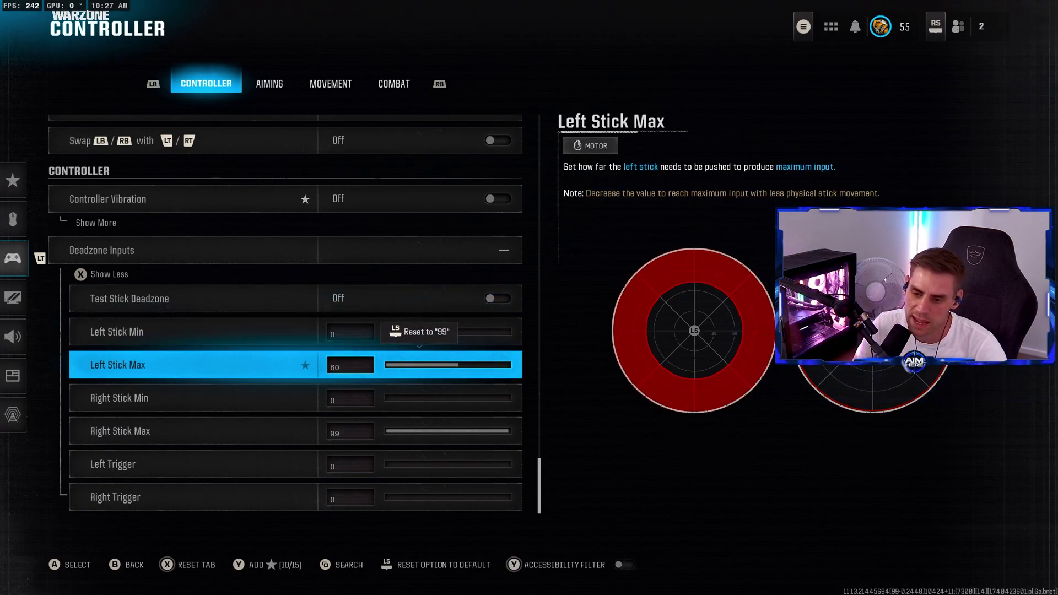
pyautogui.press('Down')
pyautogui.press('Down')
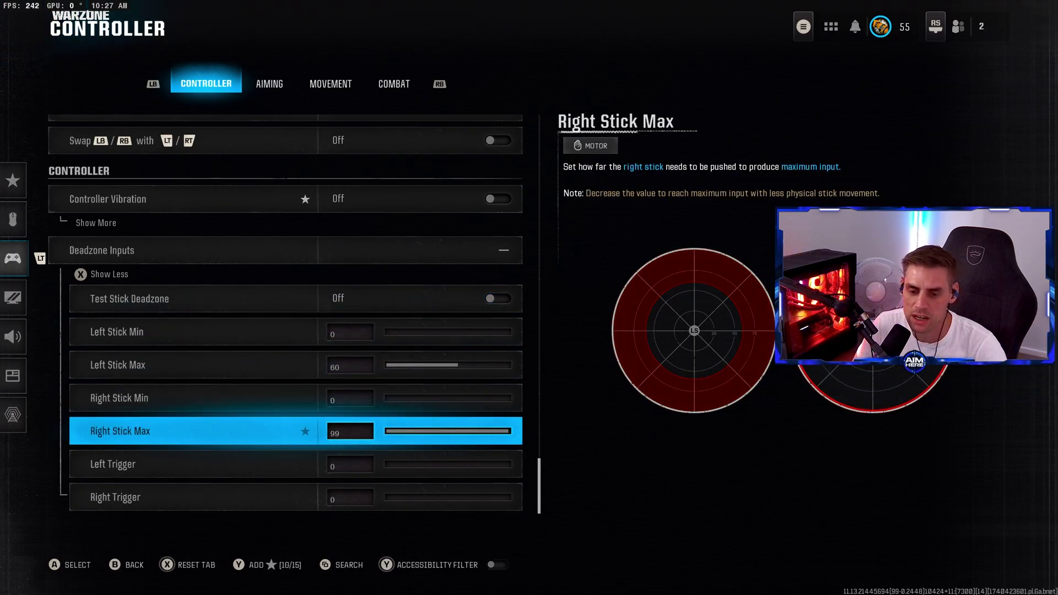
pyautogui.press('Down')
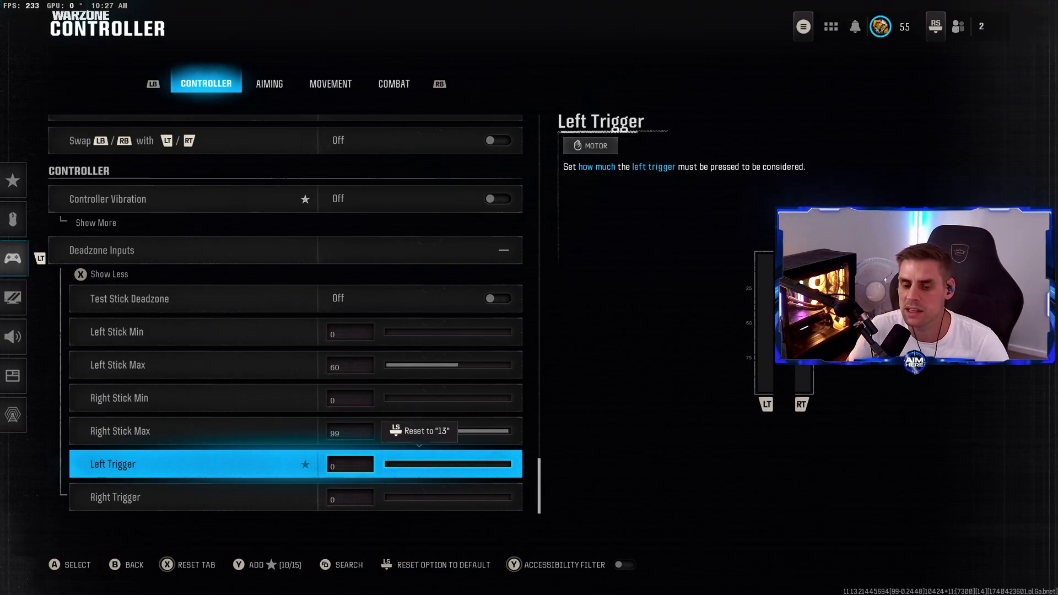
pyautogui.press('Down')
pyautogui.press('Up')
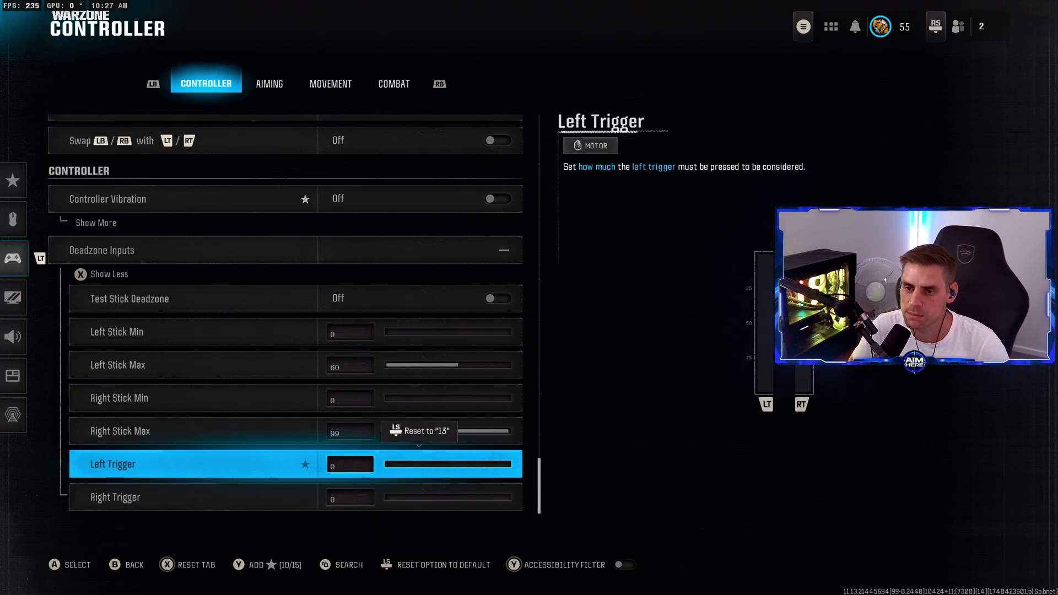
pyautogui.press('e')
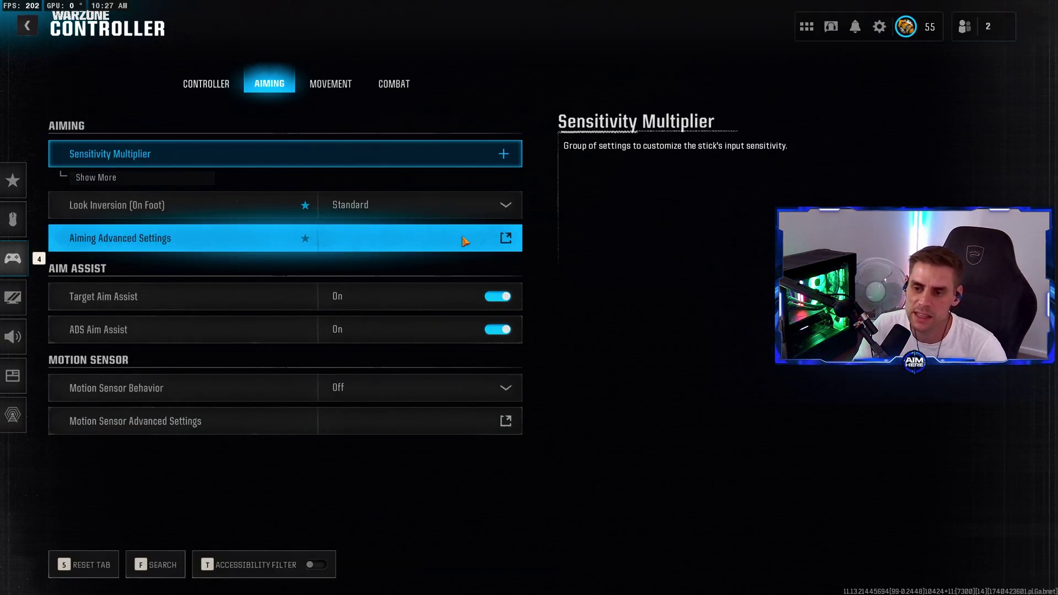
pyautogui.click(163, 181)
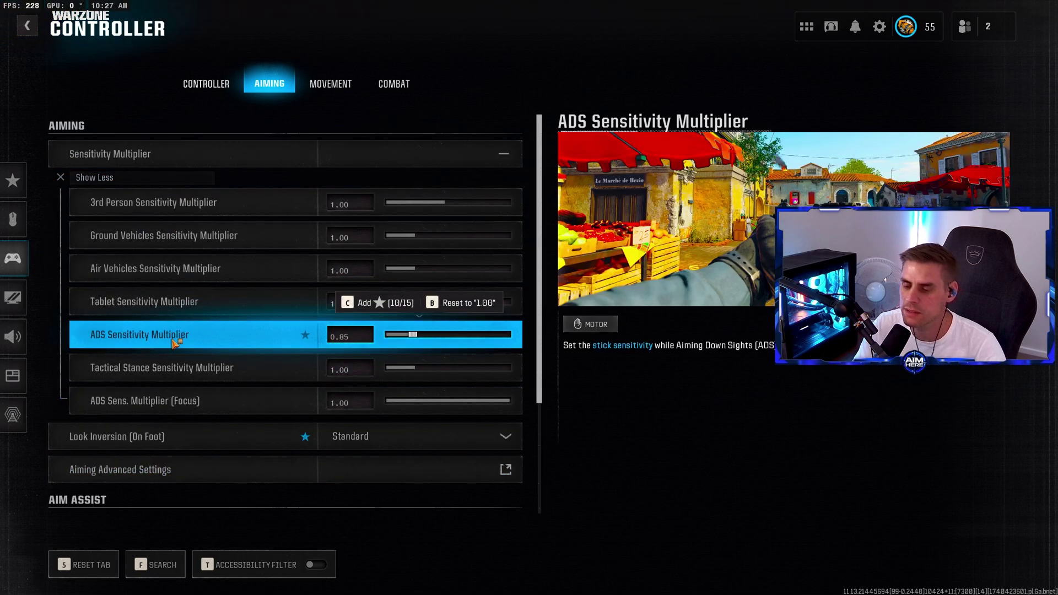
pyautogui.press('Up')
pyautogui.click(111, 177)
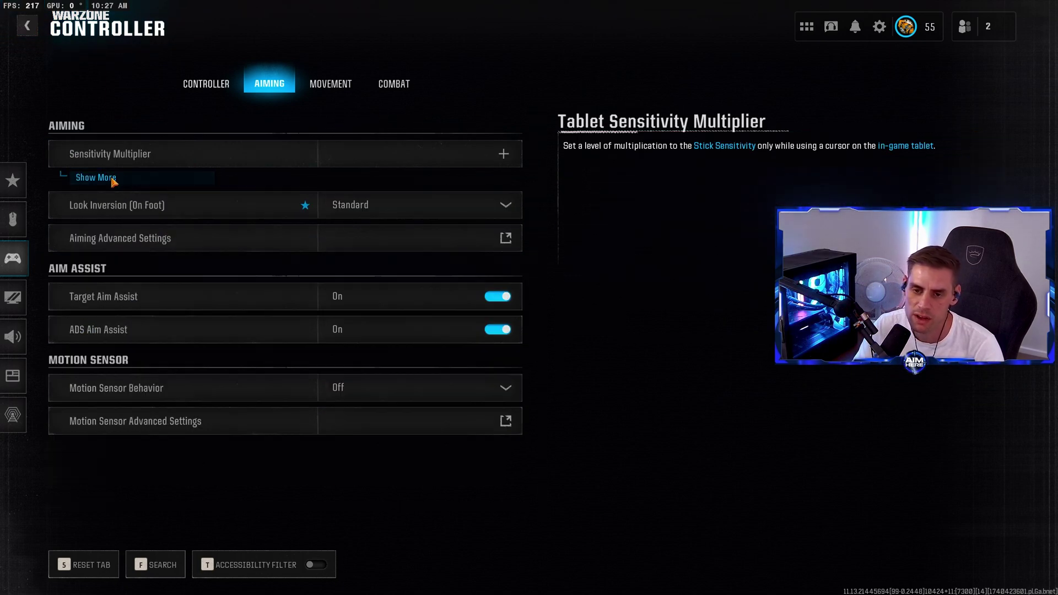
pyautogui.click(126, 249)
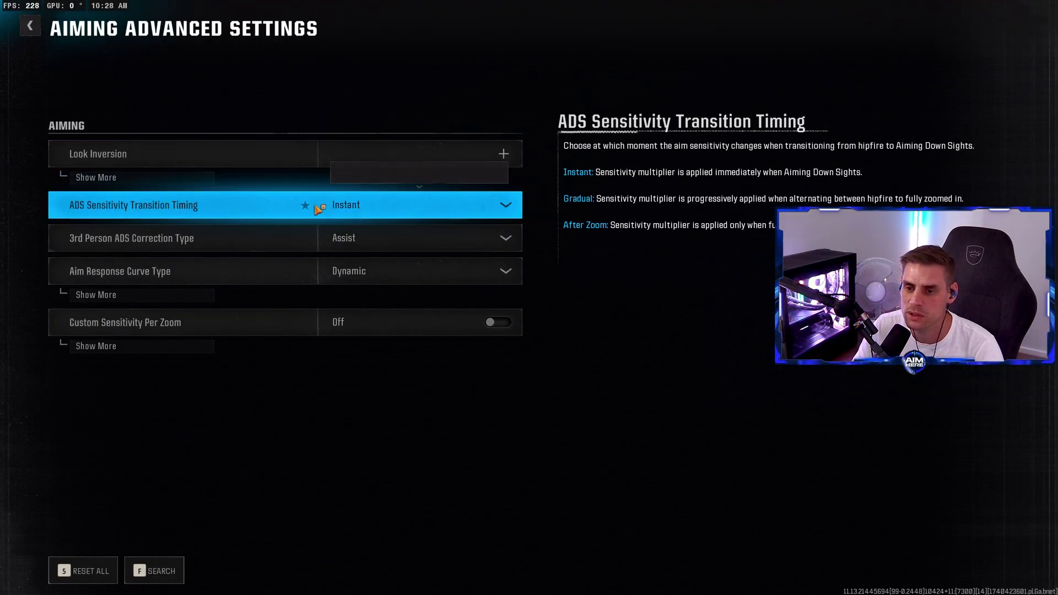
pyautogui.click(386, 208)
pyautogui.click(393, 211)
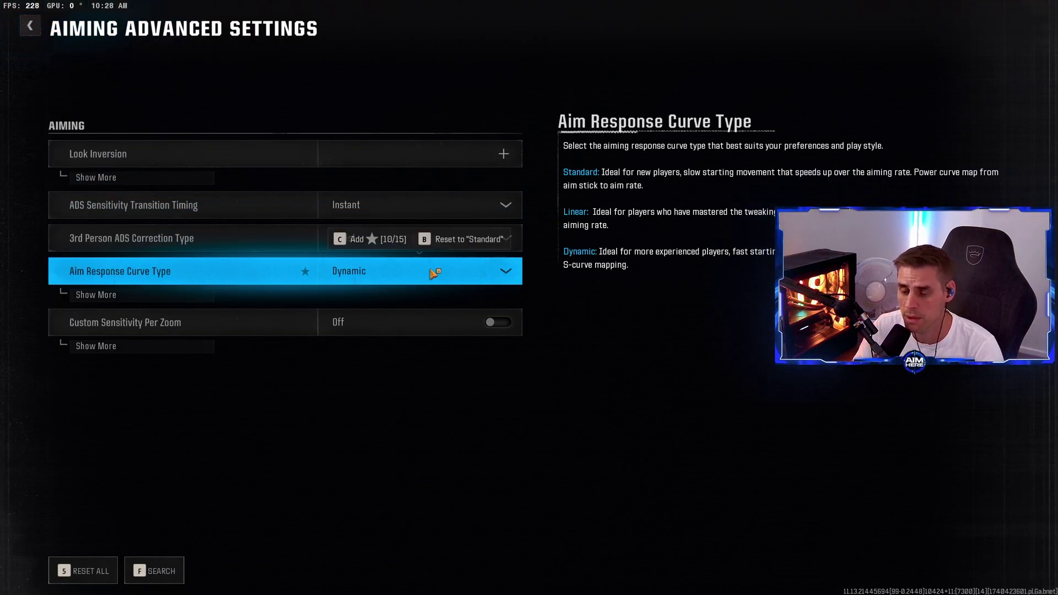
pyautogui.click(96, 295)
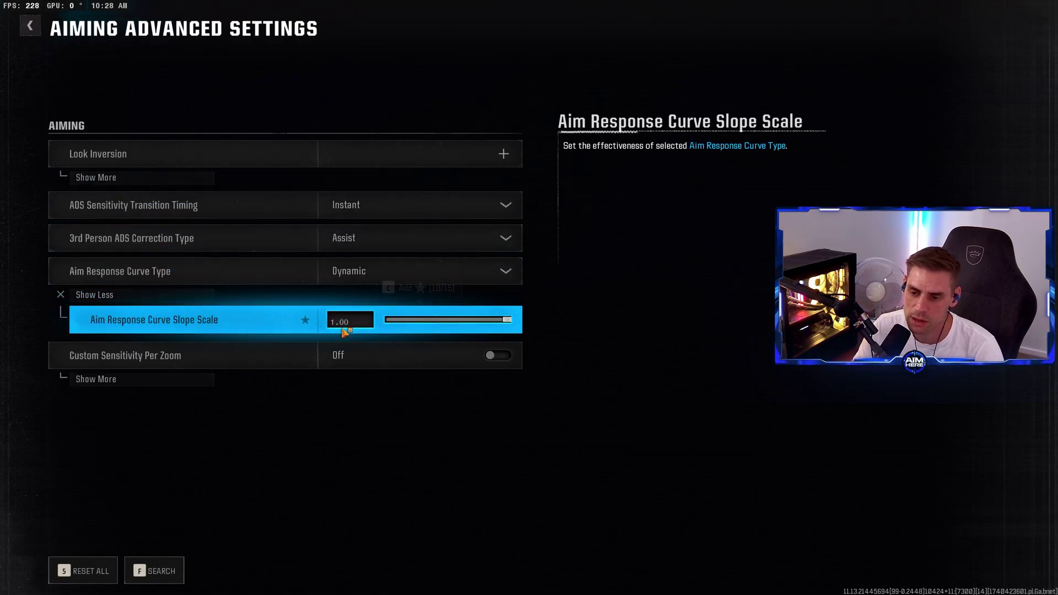
pyautogui.click(148, 377)
pyautogui.scroll(-1, 148, 377)
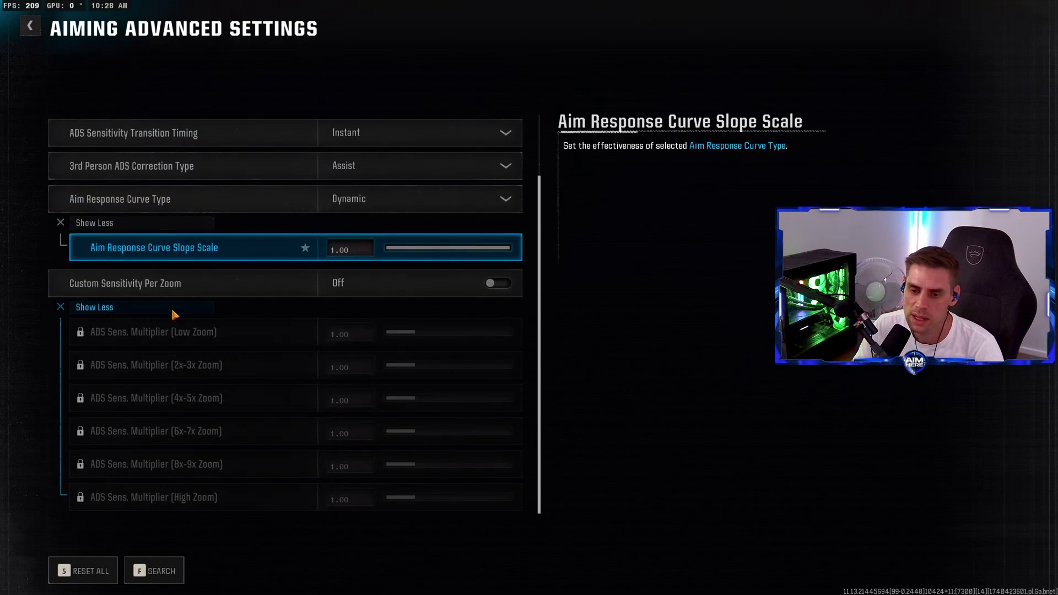
pyautogui.scroll(3, 278, 265)
pyautogui.press('Escape')
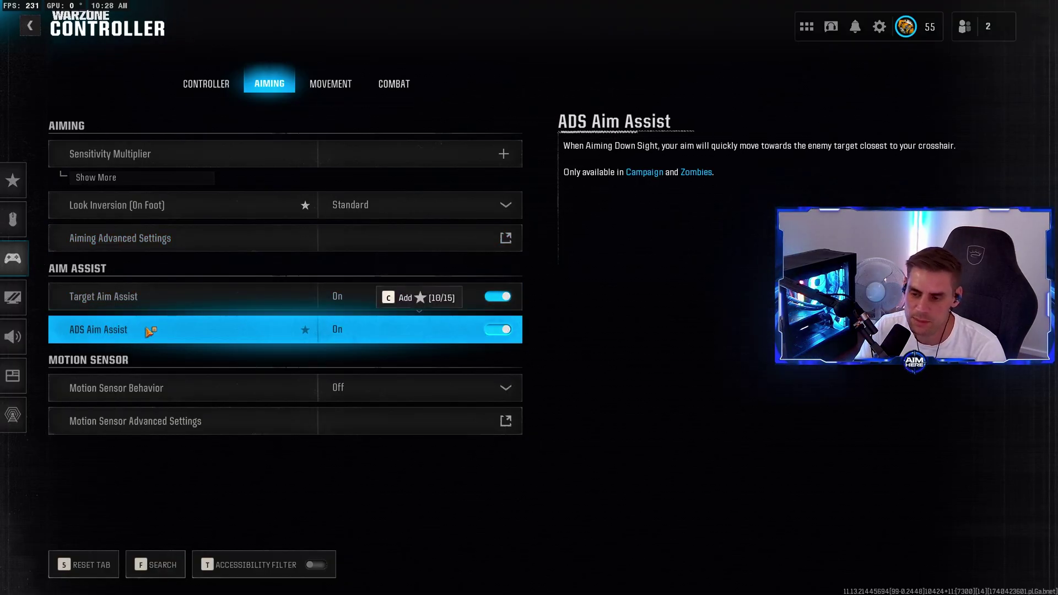
pyautogui.click(137, 421)
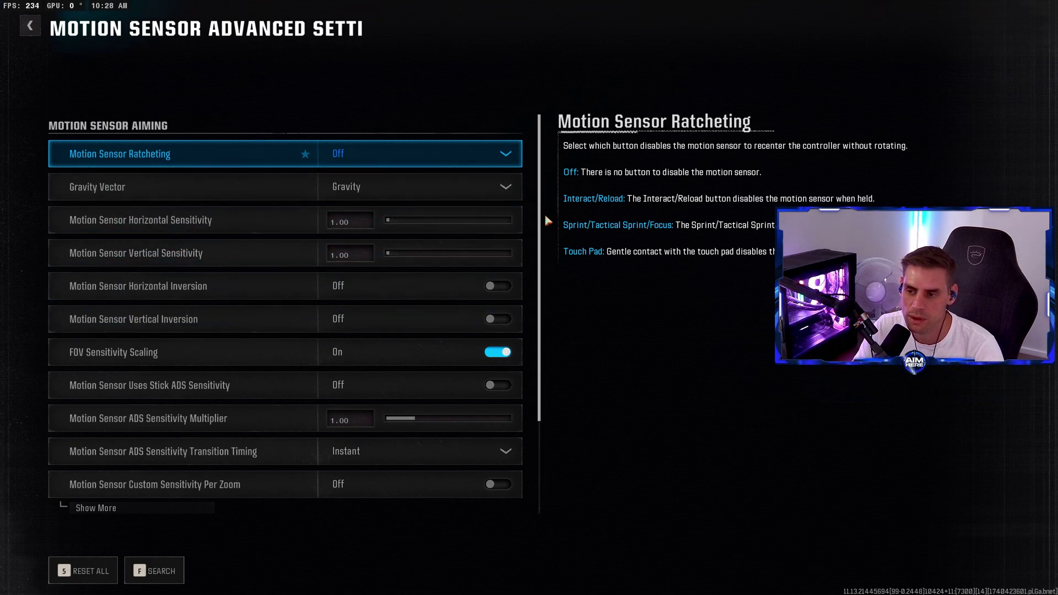
pyautogui.scroll(-2, 539, 224)
pyautogui.press('Escape')
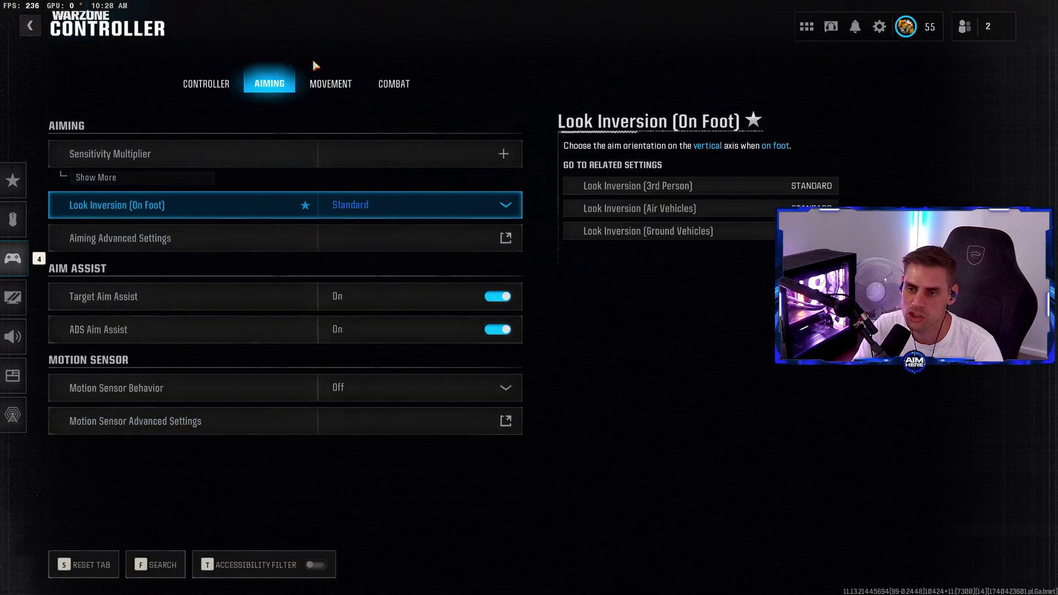
# Open the Movement tab and expand the Sprint Assist options.
pyautogui.click(331, 83)
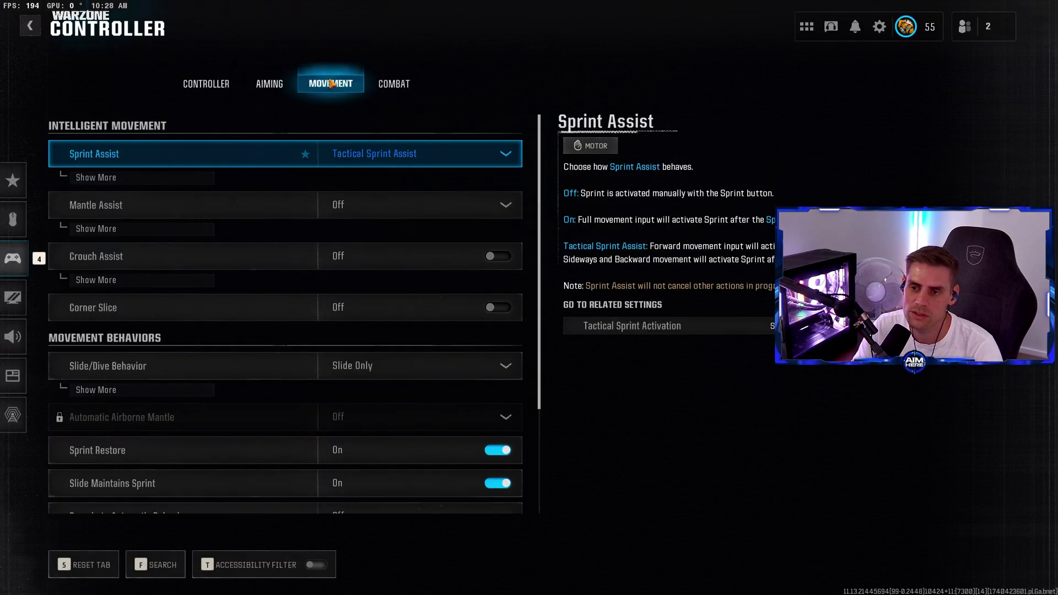
pyautogui.click(178, 185)
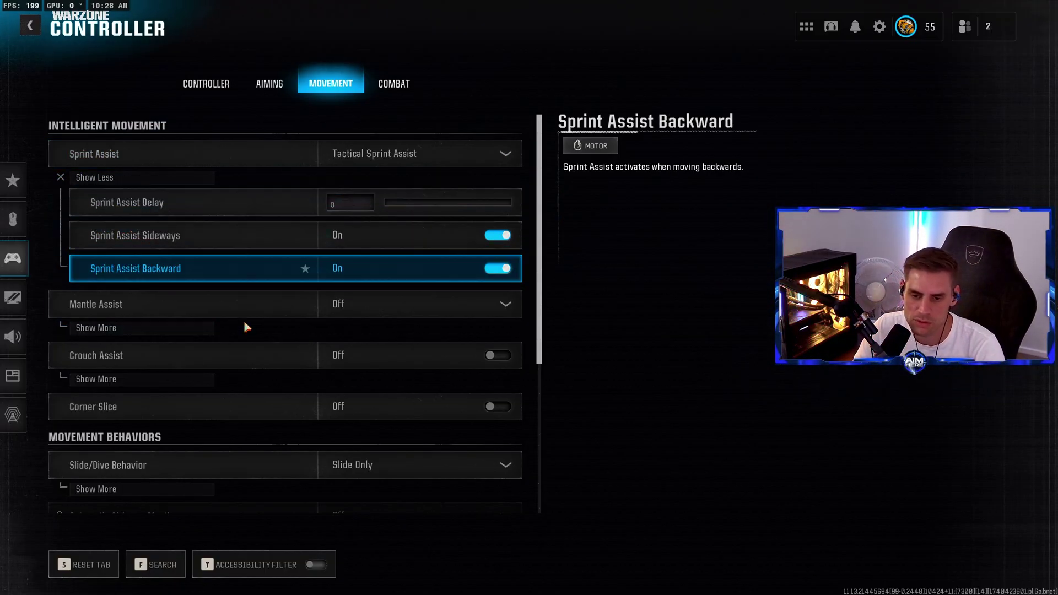
pyautogui.scroll(-2, 537, 304)
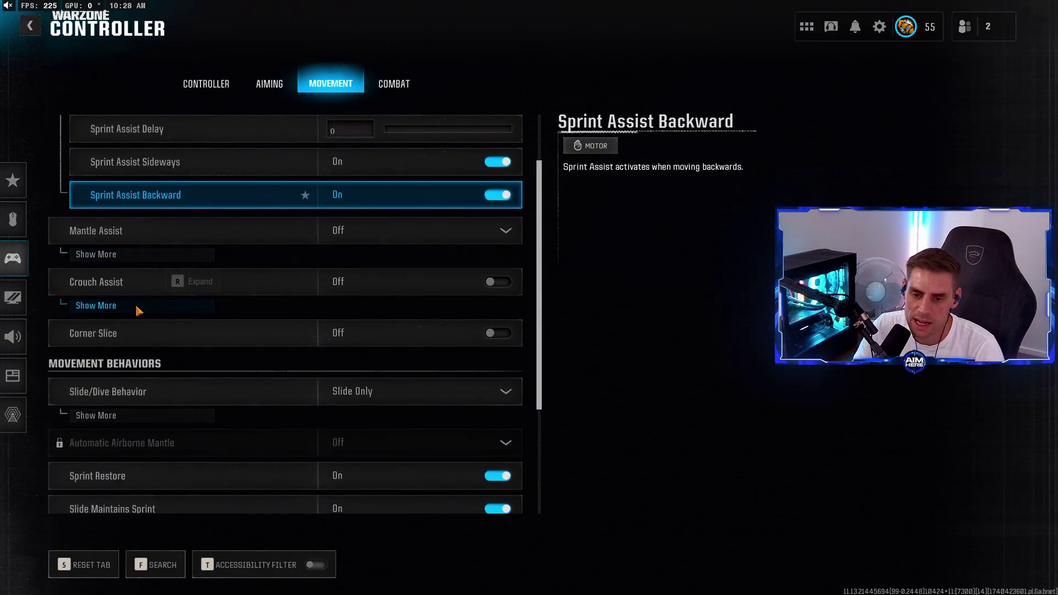
pyautogui.moveTo(544, 349); pyautogui.dragTo(542, 393)
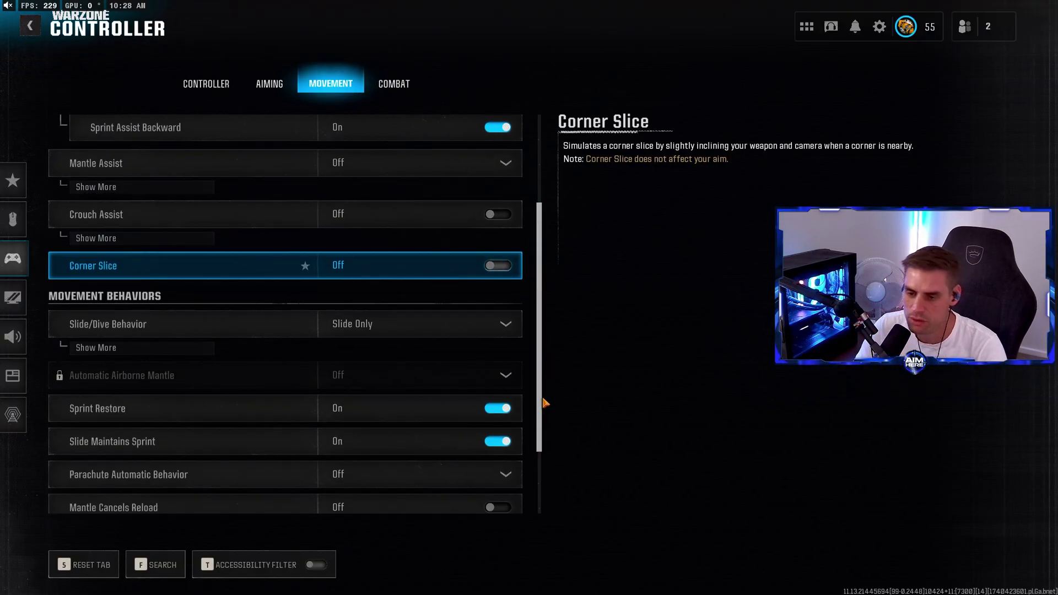
# Try Hybrid slide/dive behaviour, revert to Slide Only, and open Movement Advanced Settings.
pyautogui.click(171, 354)
pyautogui.click(392, 334)
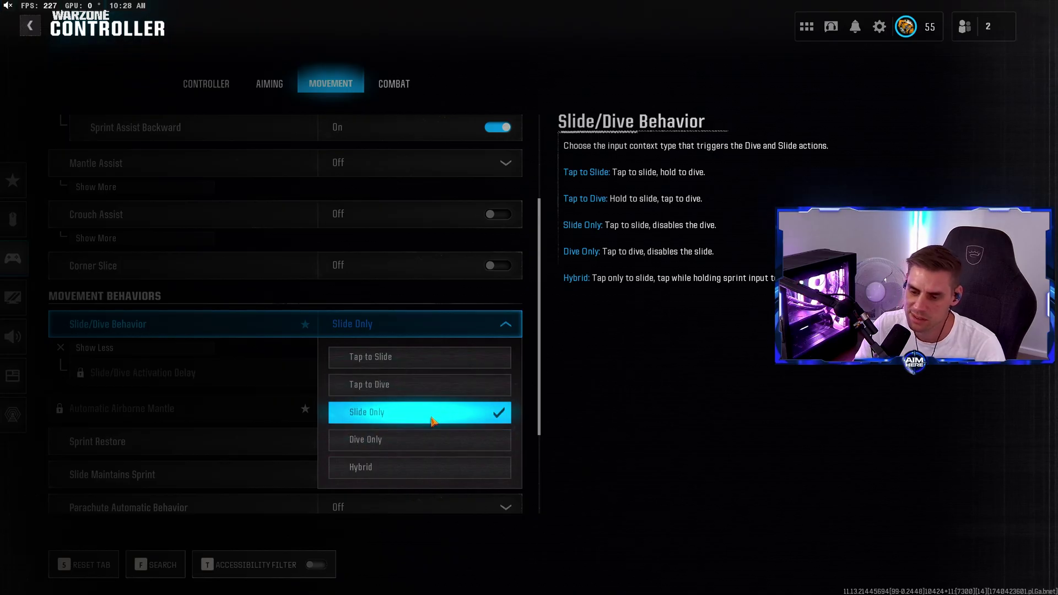
pyautogui.click(423, 467)
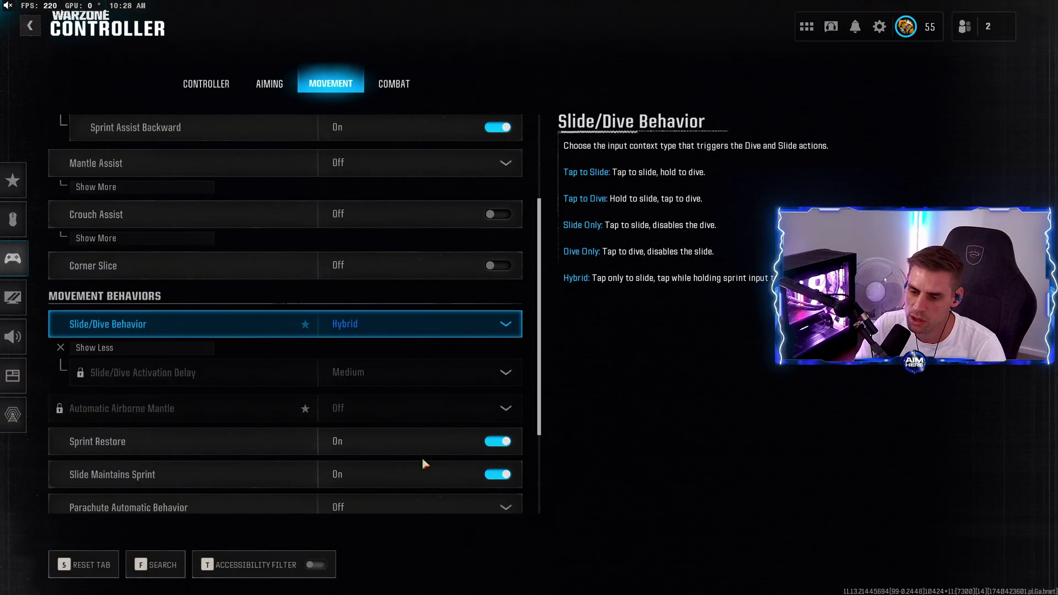
pyautogui.click(369, 329)
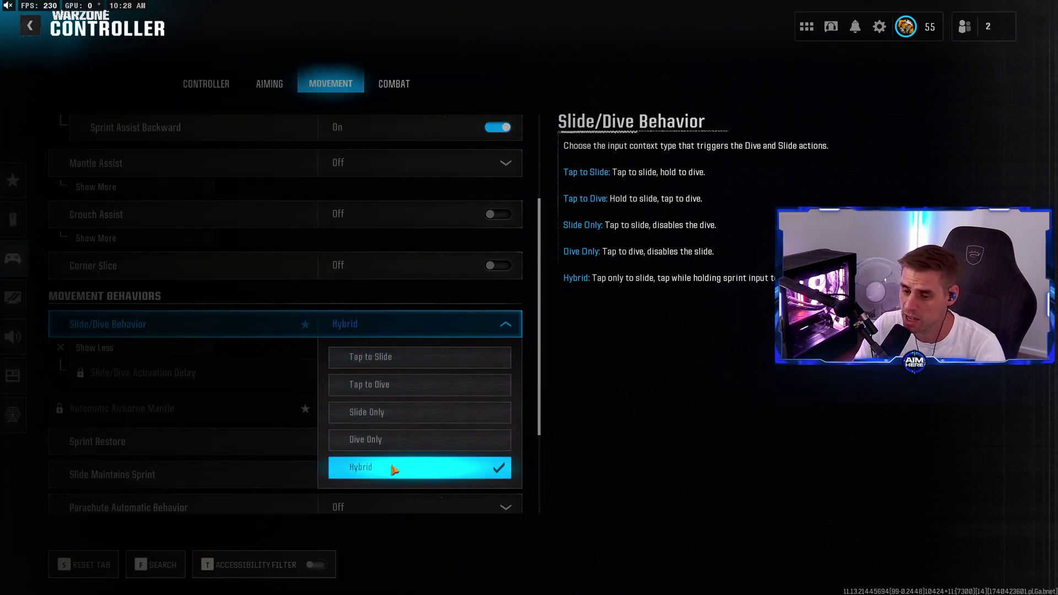
pyautogui.click(402, 415)
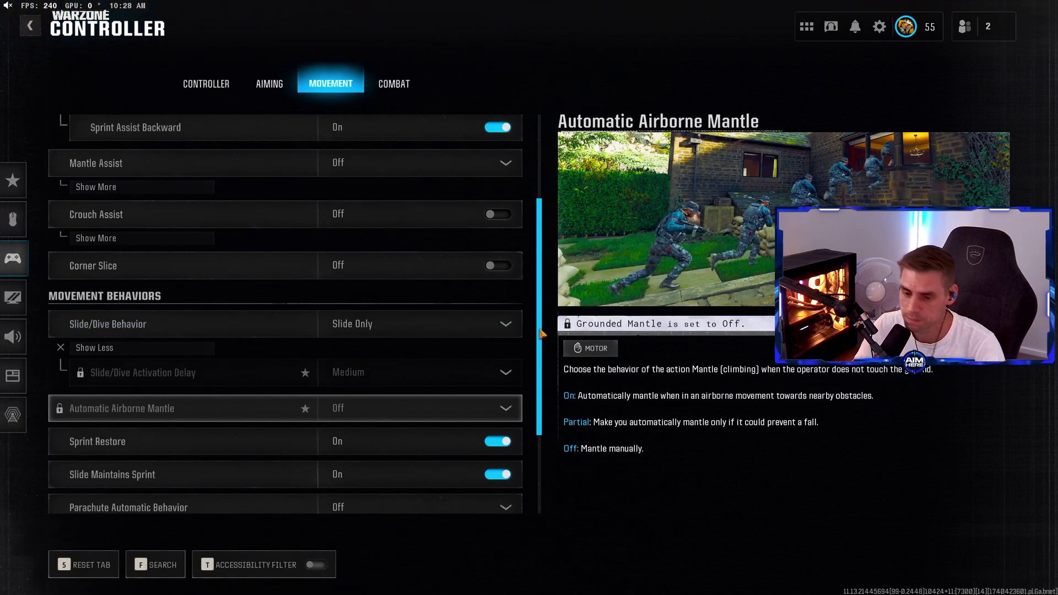
pyautogui.moveTo(542, 334); pyautogui.dragTo(552, 392)
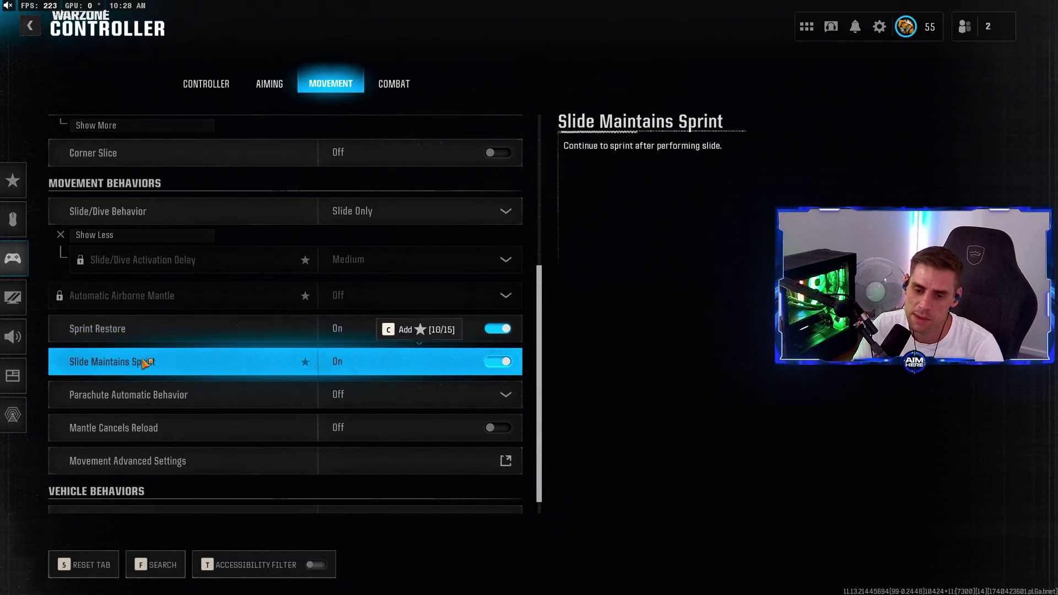
pyautogui.click(237, 461)
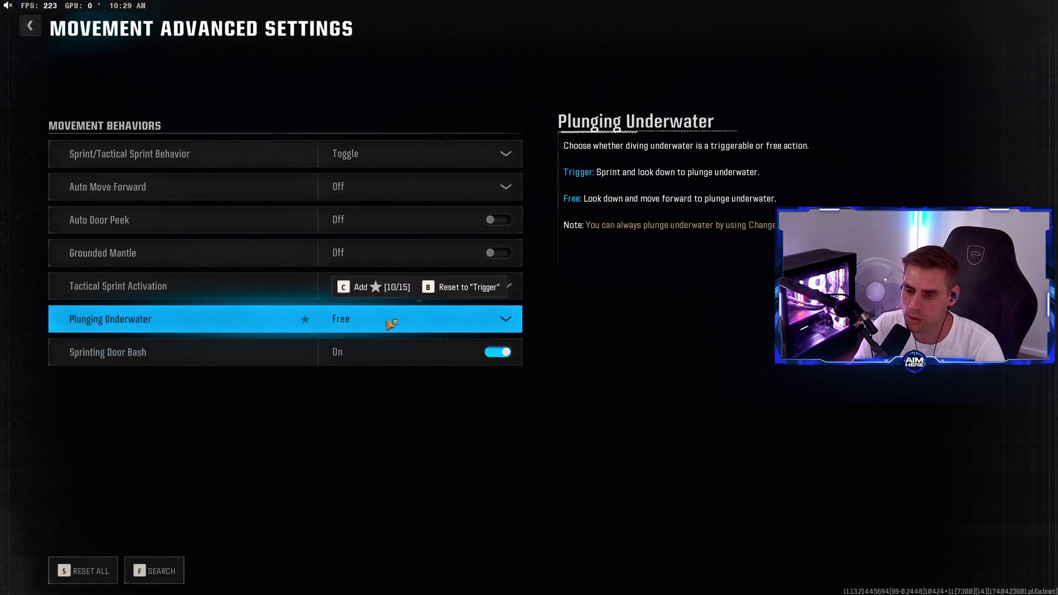
# Look over Vehicle Advanced Settings, then move to the controller's Combat tab.
pyautogui.press('Escape')
pyautogui.scroll(-1, 402, 378)
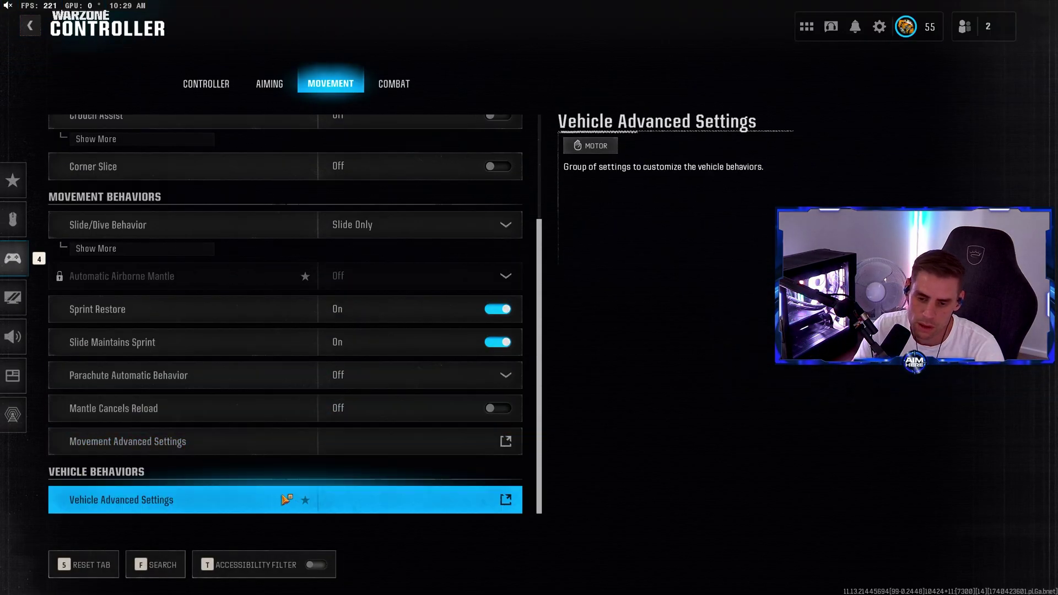
pyautogui.click(290, 496)
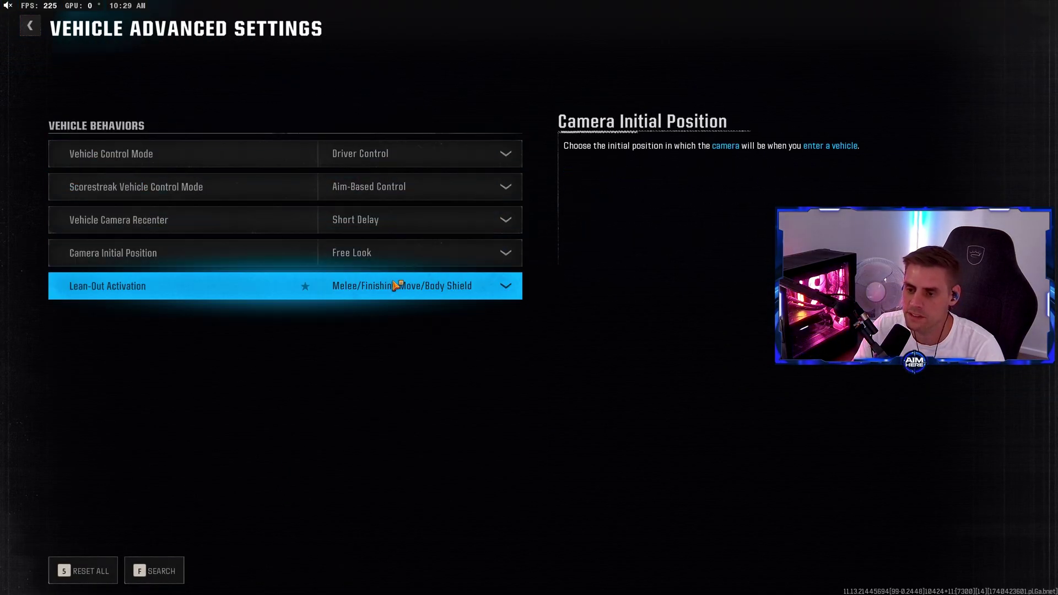
pyautogui.press('Escape')
pyautogui.press('e')
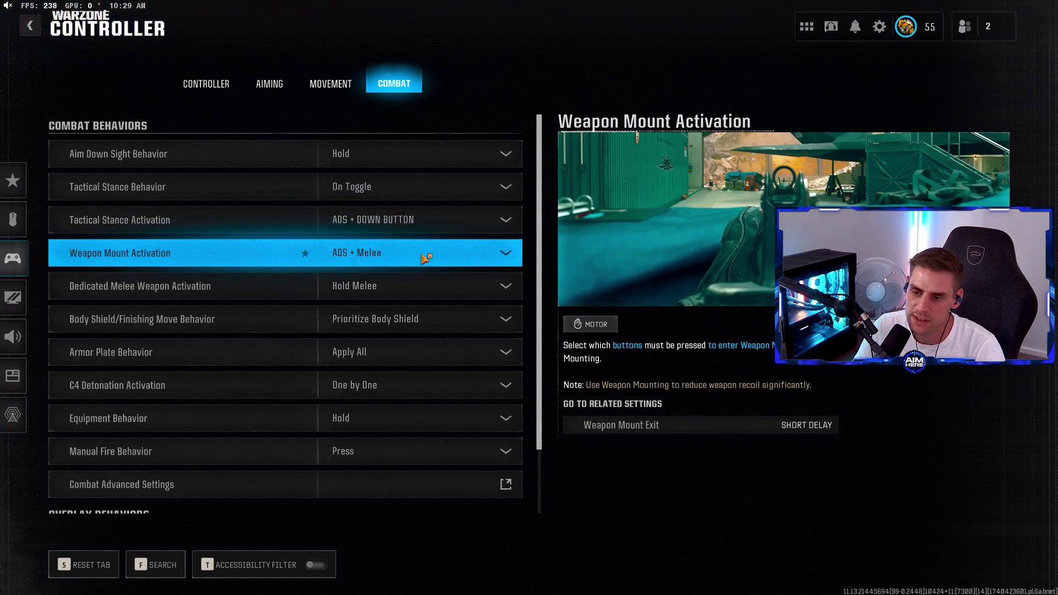
# Keep Prioritize Body Shield and inspect Sprint Cancels Reload in Combat Advanced Settings.
pyautogui.scroll(-1, 517, 262)
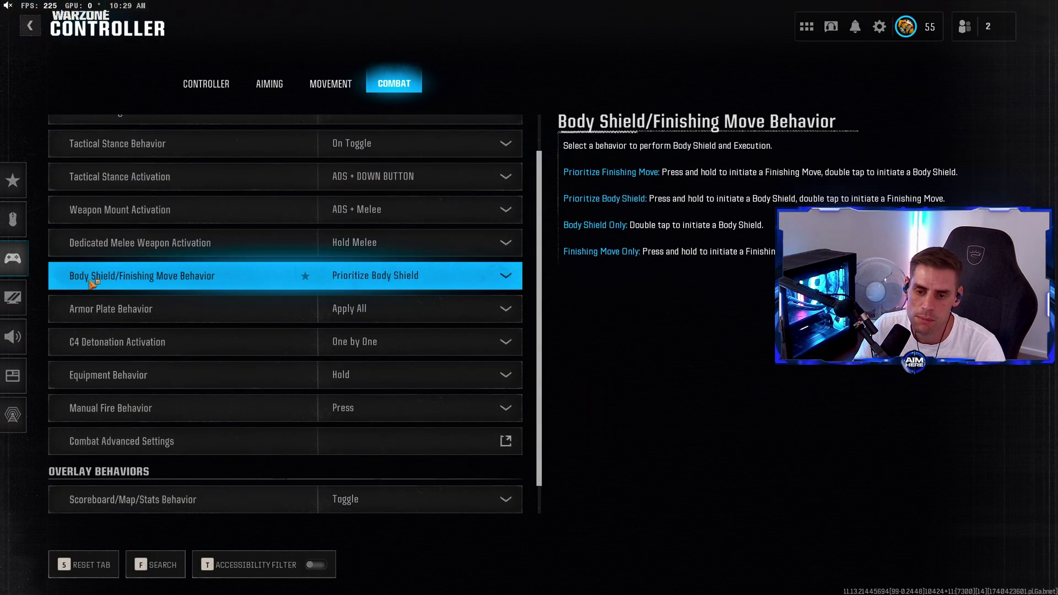
pyautogui.click(427, 284)
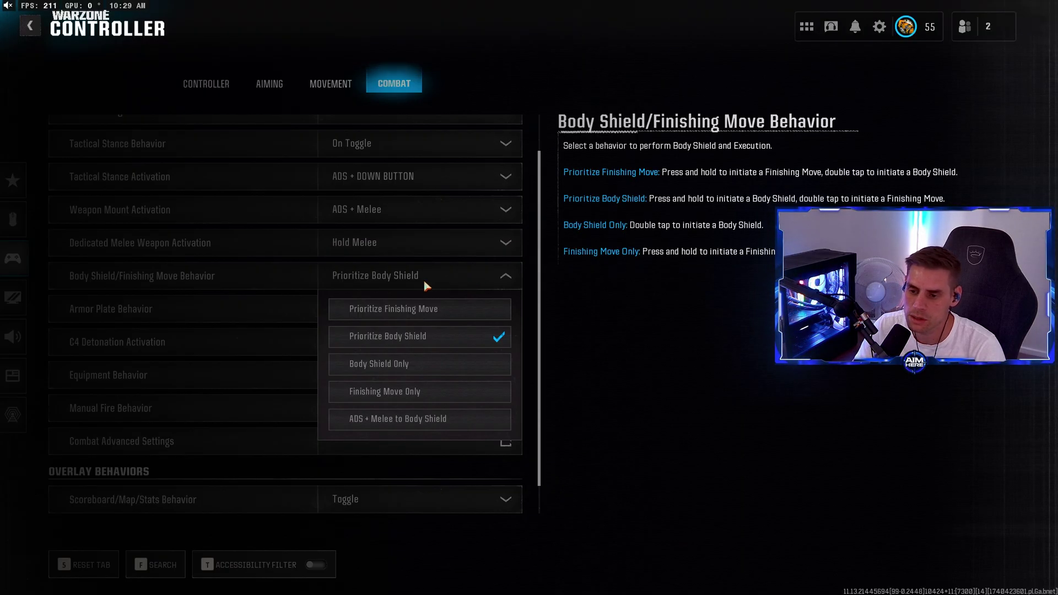
pyautogui.click(428, 286)
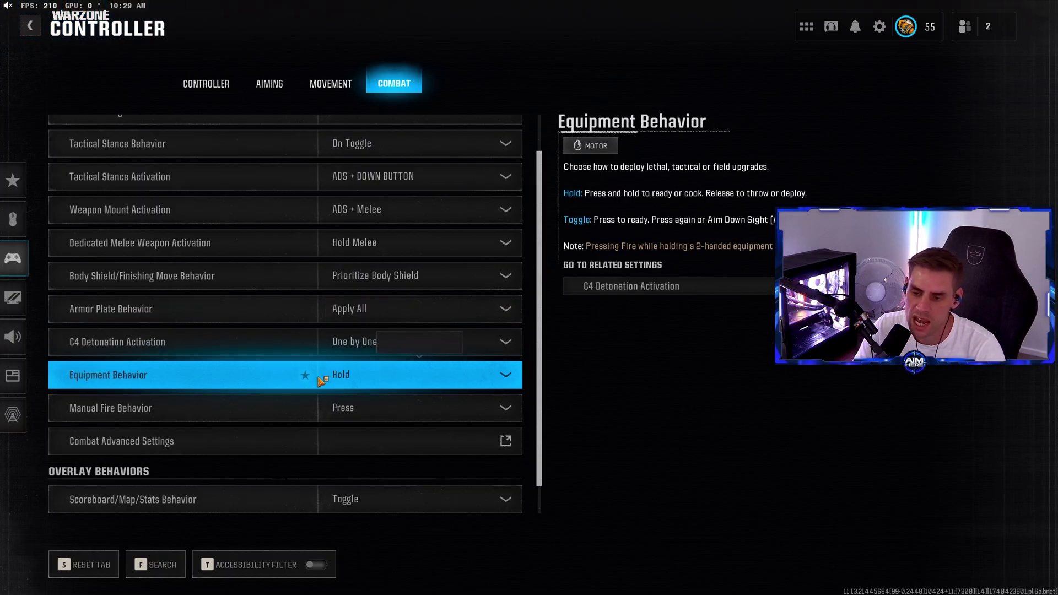
pyautogui.click(161, 448)
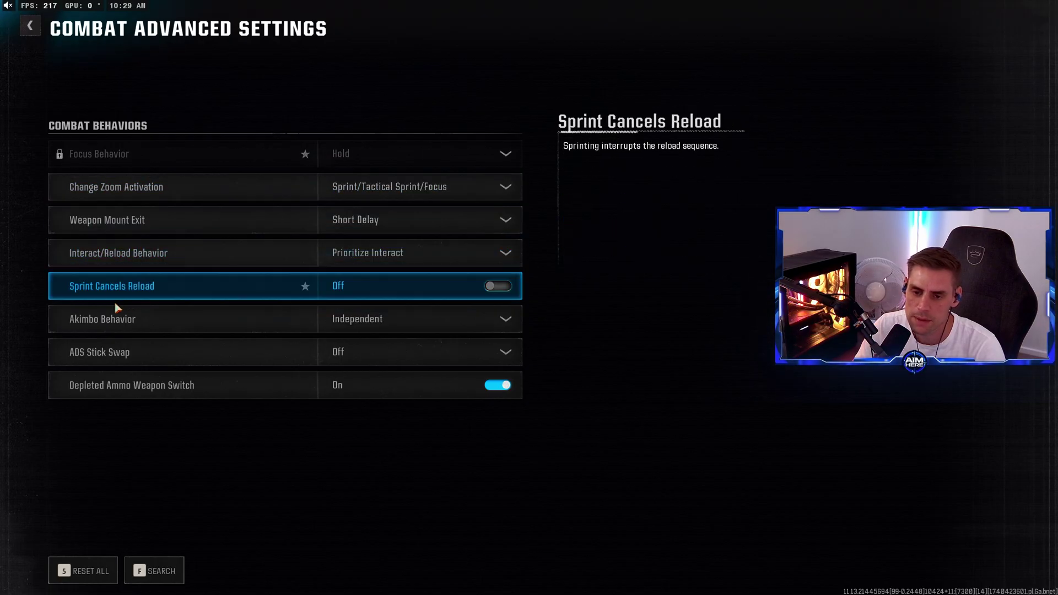
pyautogui.click(116, 287)
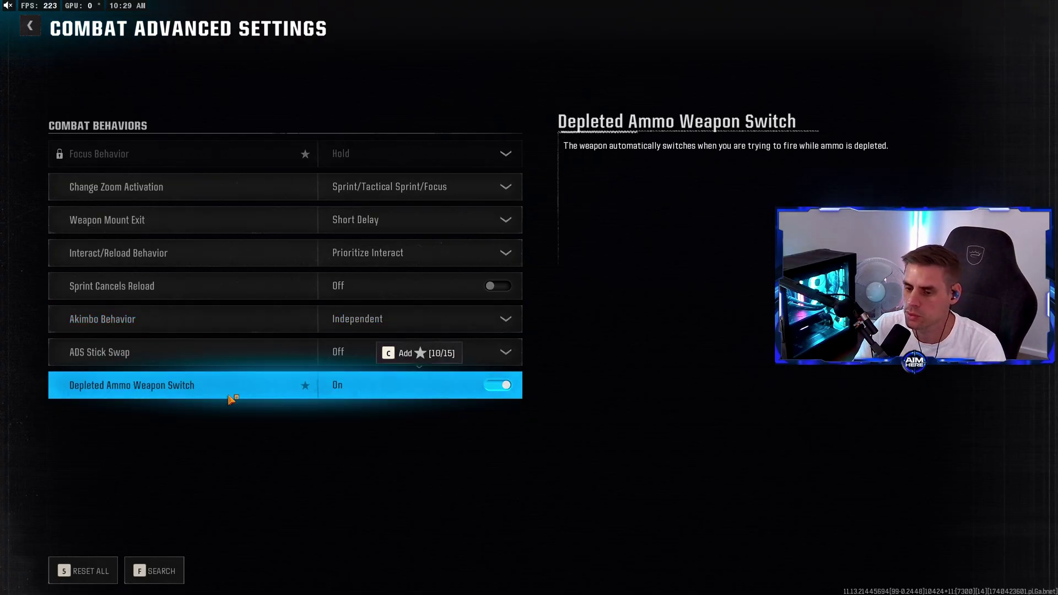
pyautogui.press('Escape')
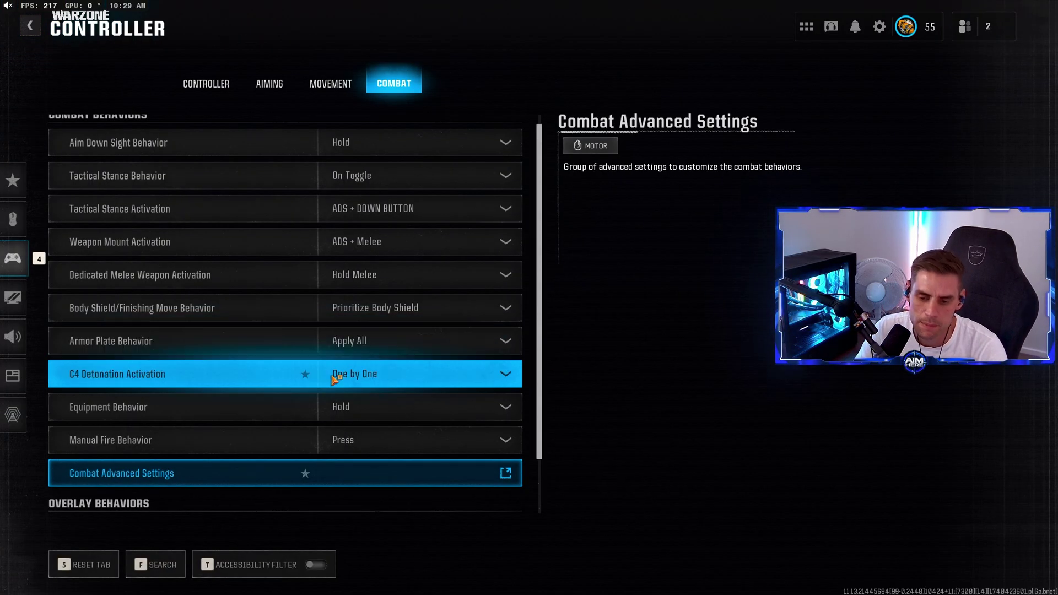
# Glance at the Overlay Advanced Settings, then go to the Interface settings.
pyautogui.scroll(-2, 336, 379)
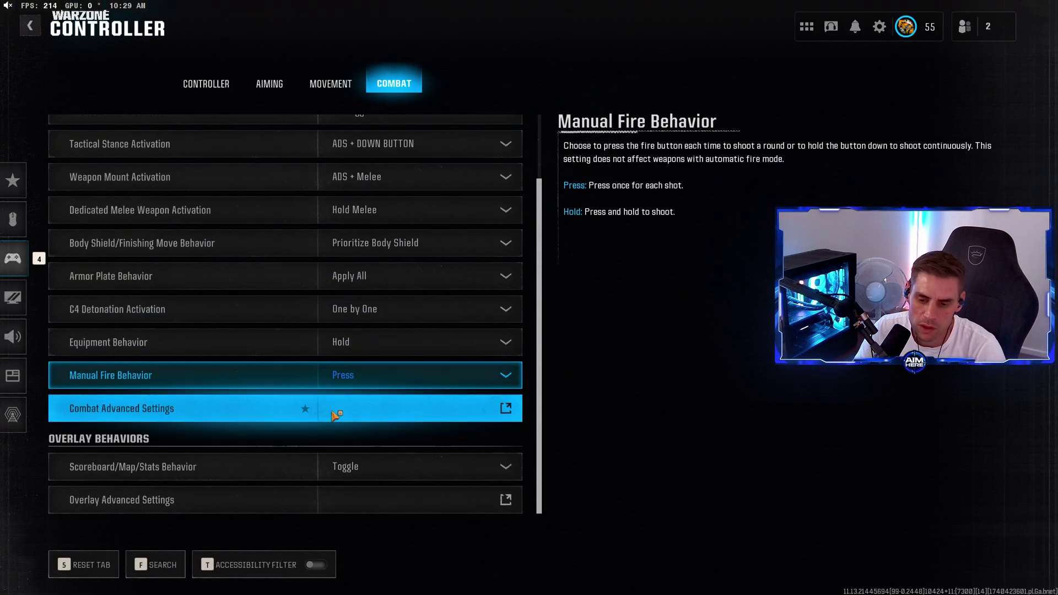
pyautogui.click(225, 505)
pyautogui.press('Escape')
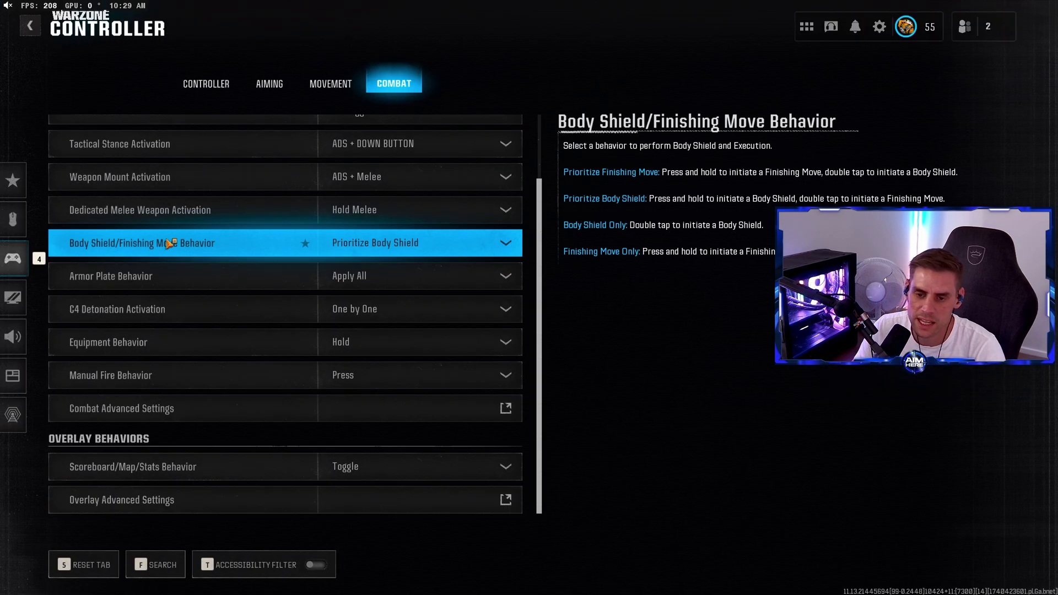
pyautogui.click(23, 375)
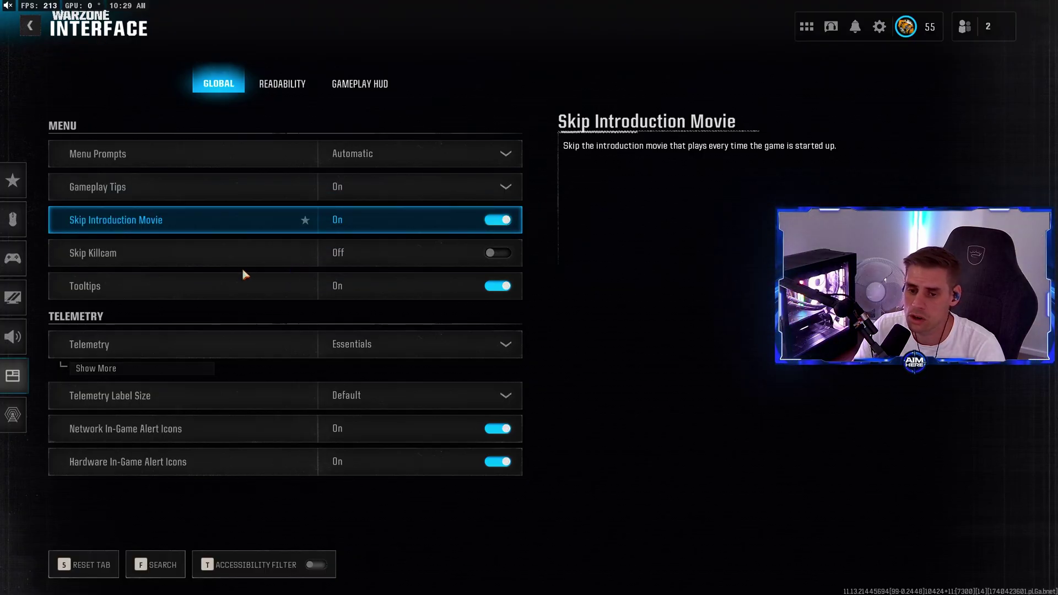
# Expand and collapse the Telemetry overlay options, then switch to Readability.
pyautogui.click(168, 370)
pyautogui.scroll(-2, 168, 368)
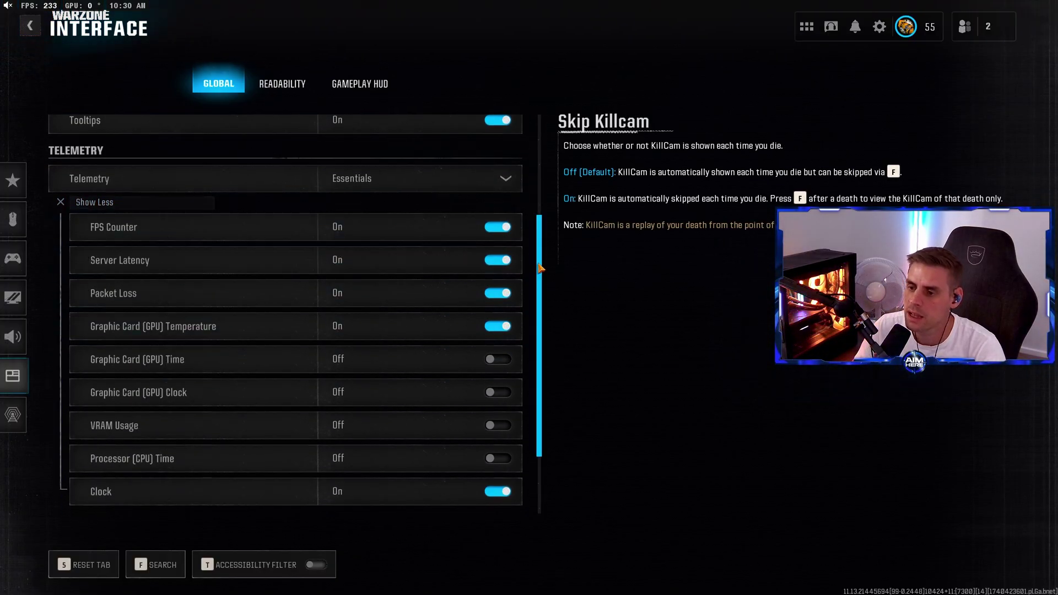
pyautogui.scroll(-1, 543, 276)
pyautogui.scroll(-1, 545, 281)
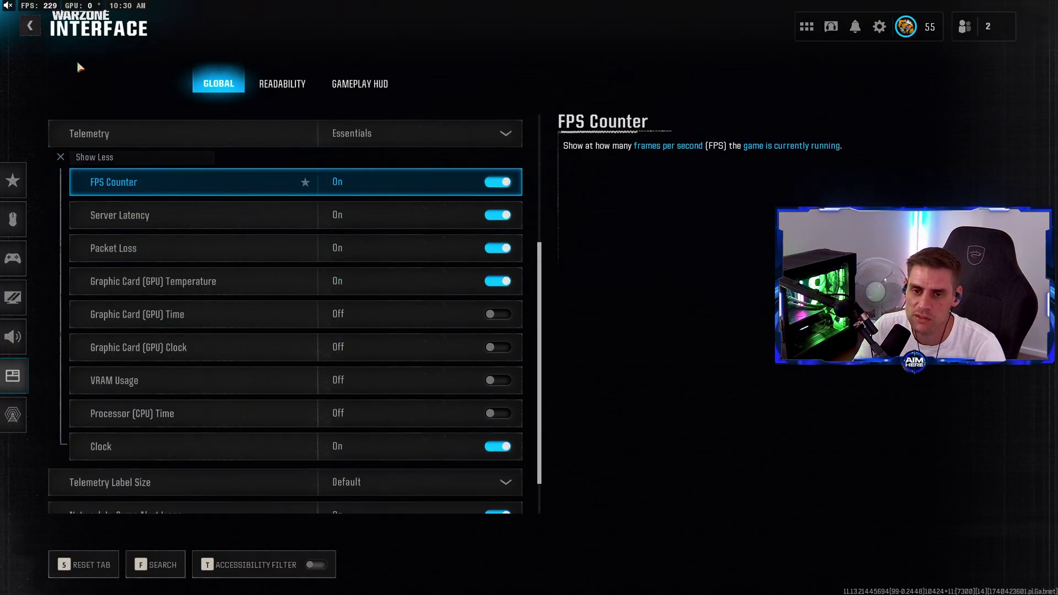
pyautogui.click(111, 160)
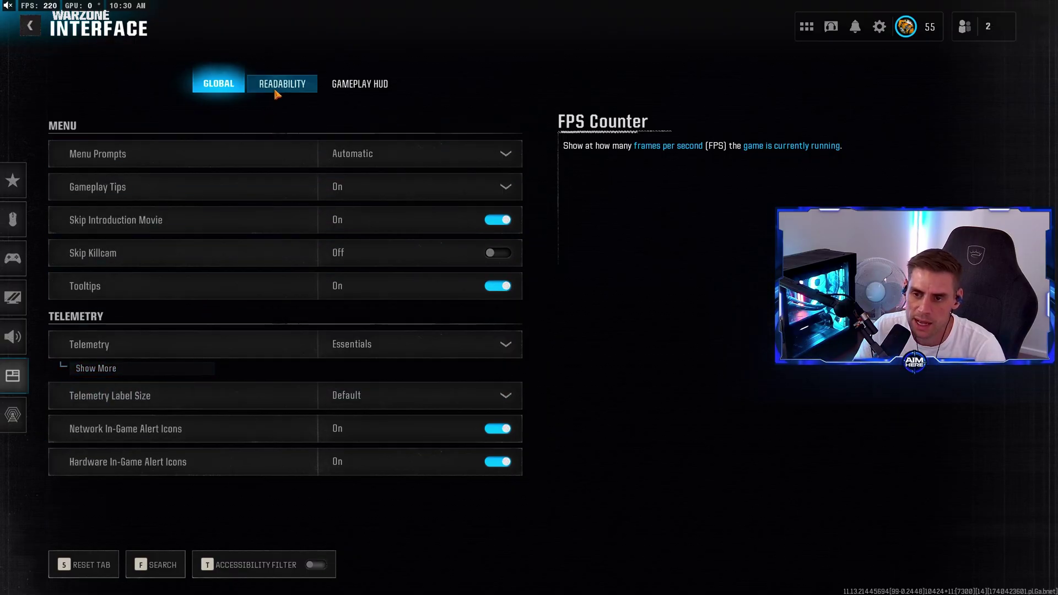
pyautogui.click(289, 87)
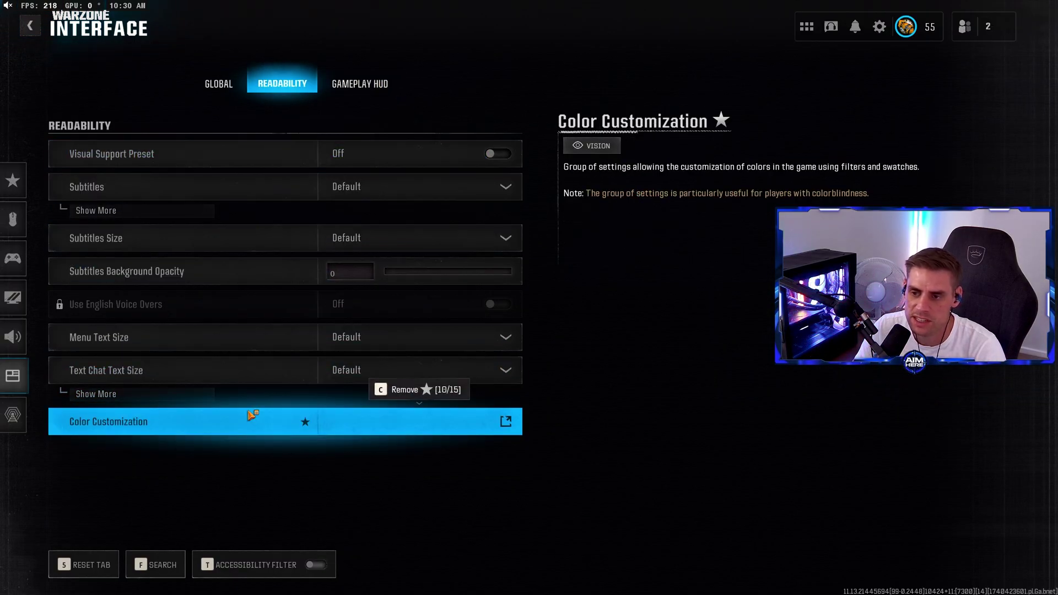
pyautogui.click(182, 424)
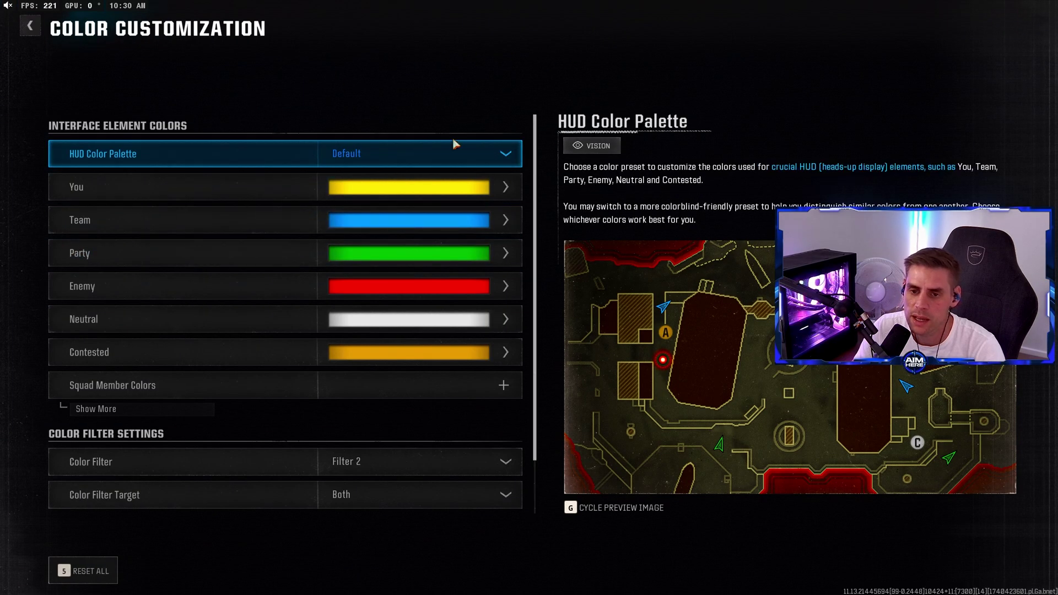
pyautogui.scroll(-2, 250, 341)
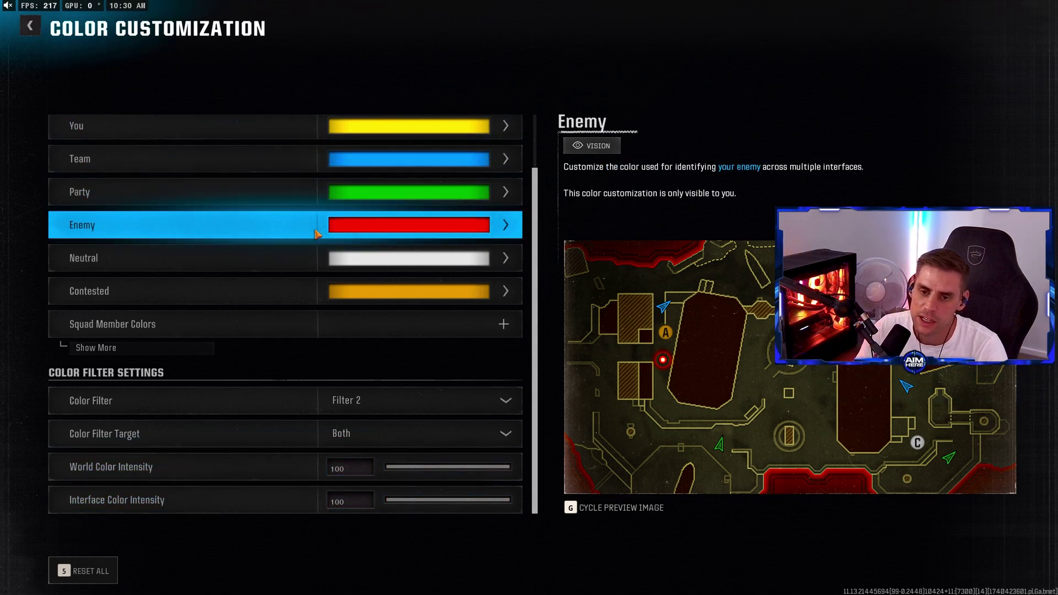
pyautogui.scroll(2, 448, 147)
pyautogui.scroll(-2, 386, 292)
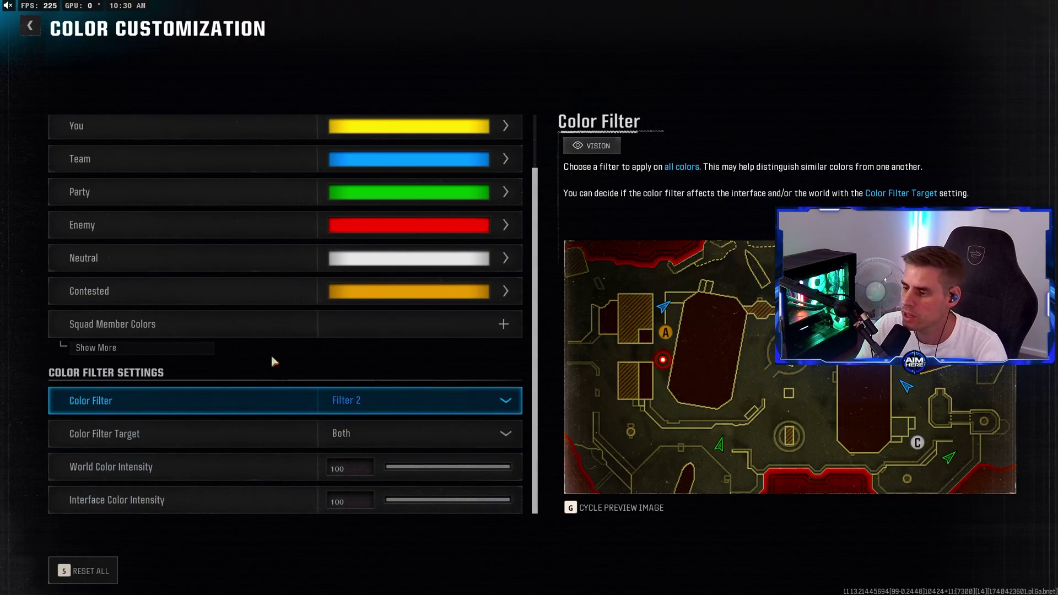
# In the Gameplay HUD tab, keep the Minimap Shape set to Square.
pyautogui.press('Escape')
pyautogui.click(369, 81)
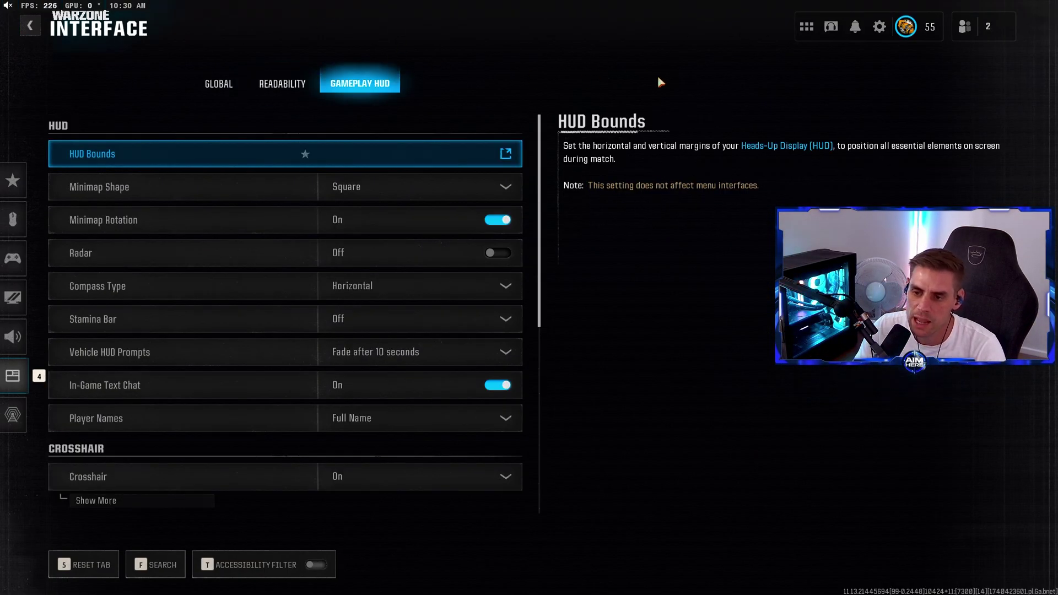
pyautogui.click(454, 188)
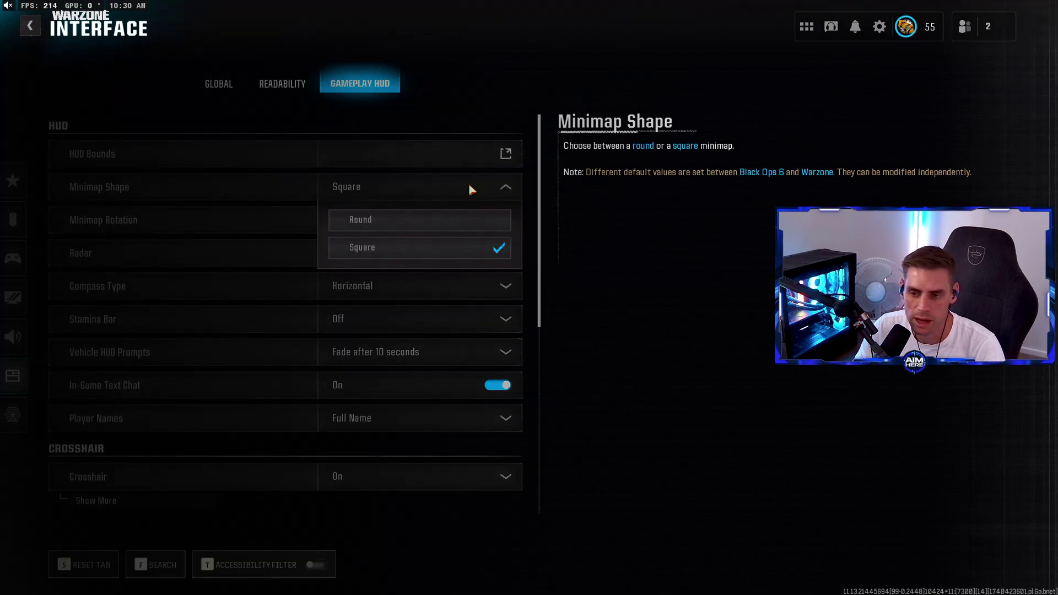
pyautogui.click(433, 192)
pyautogui.click(433, 193)
pyautogui.click(434, 191)
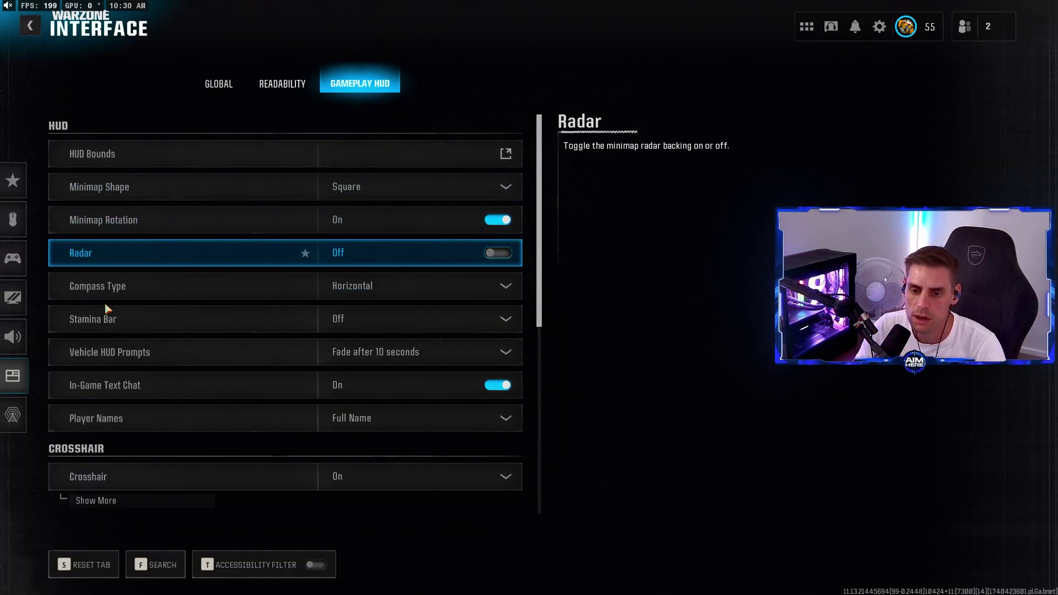
# Expand the crosshair options and view crosshair colours, then go to Account & Network.
pyautogui.scroll(-3, 198, 430)
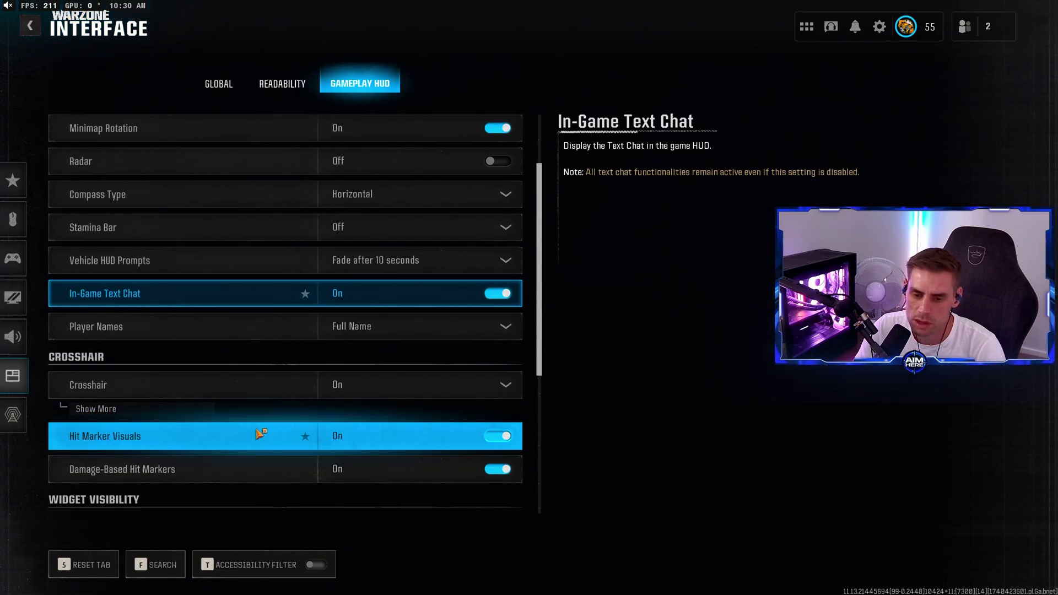
pyautogui.click(311, 408)
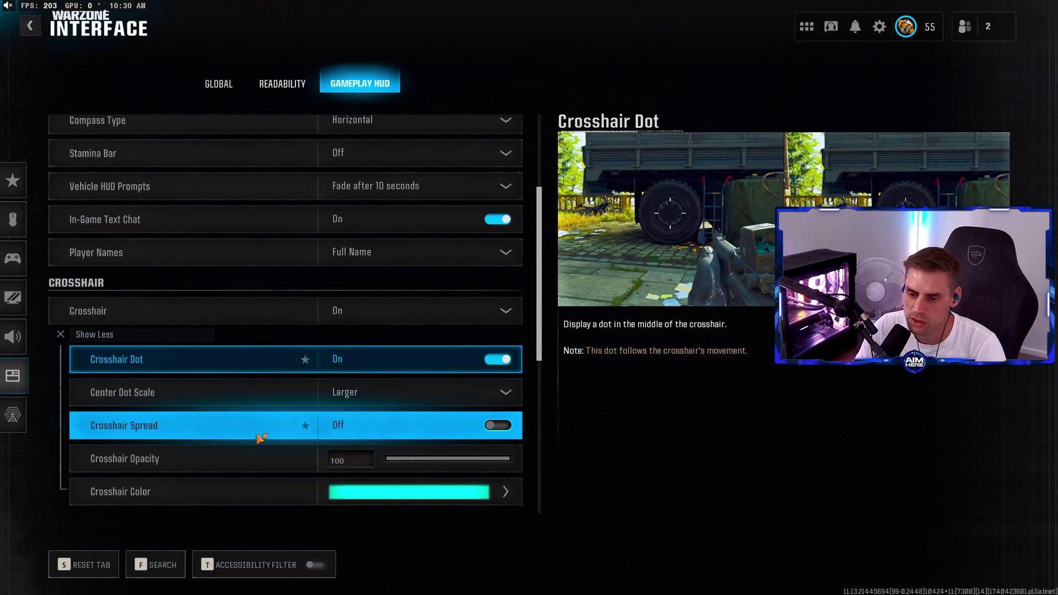
pyautogui.scroll(1, 237, 455)
pyautogui.scroll(-2, 215, 474)
pyautogui.click(413, 465)
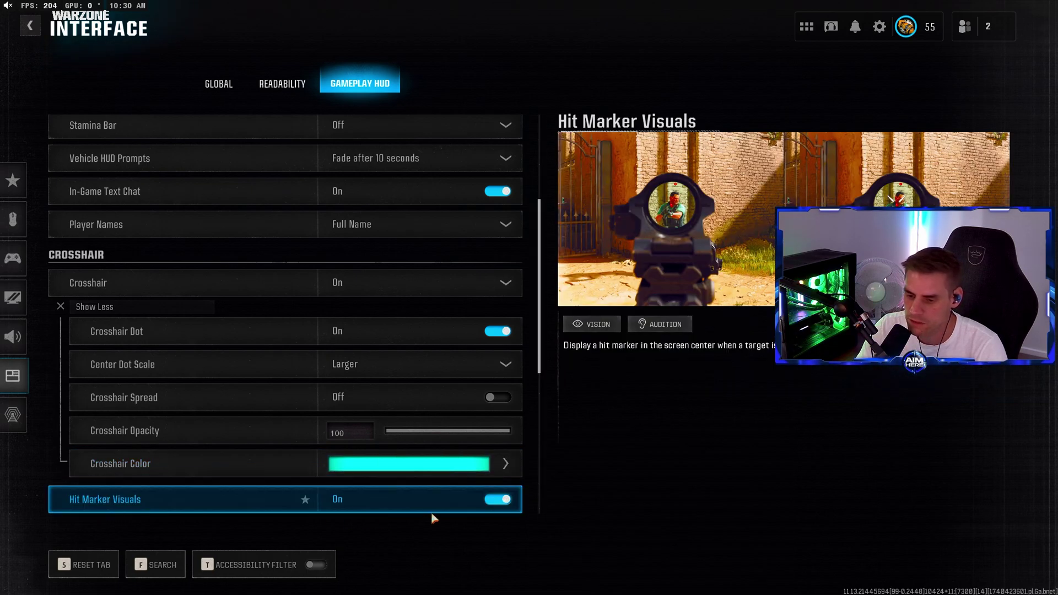
pyautogui.click(12, 414)
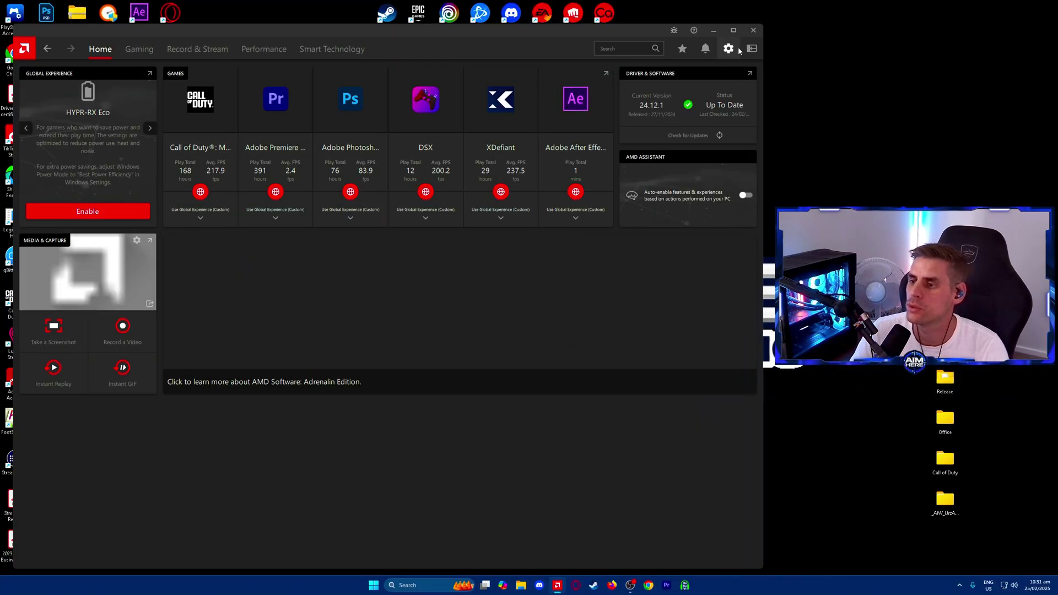
# Run a driver update check, confirming version 24.12.1 is up to date.
pyautogui.click(705, 140)
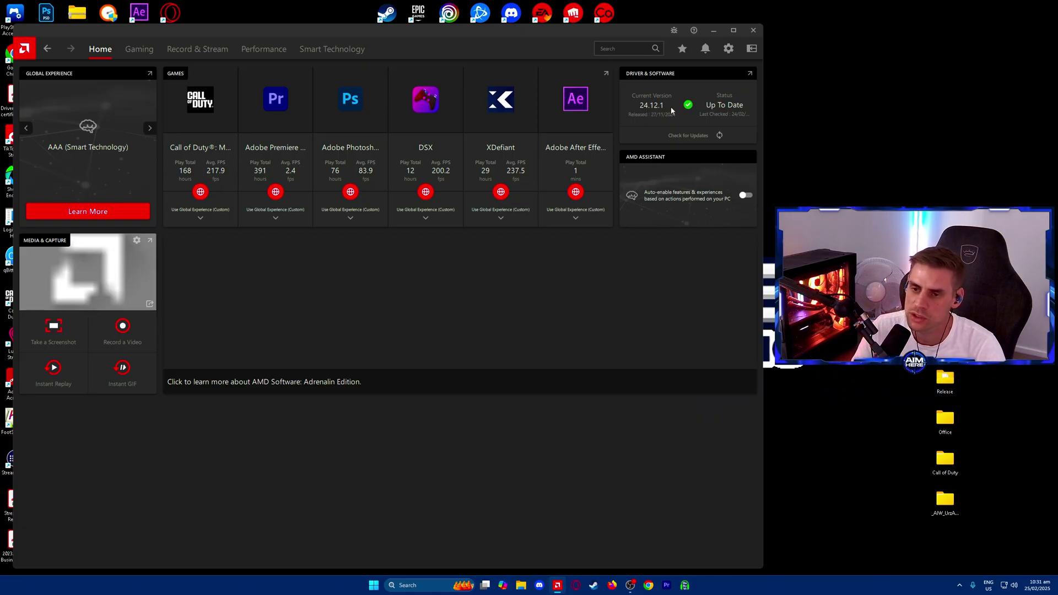
# Open the Call of Duty profile under Gaming and expand its Advanced graphics options.
pyautogui.click(135, 52)
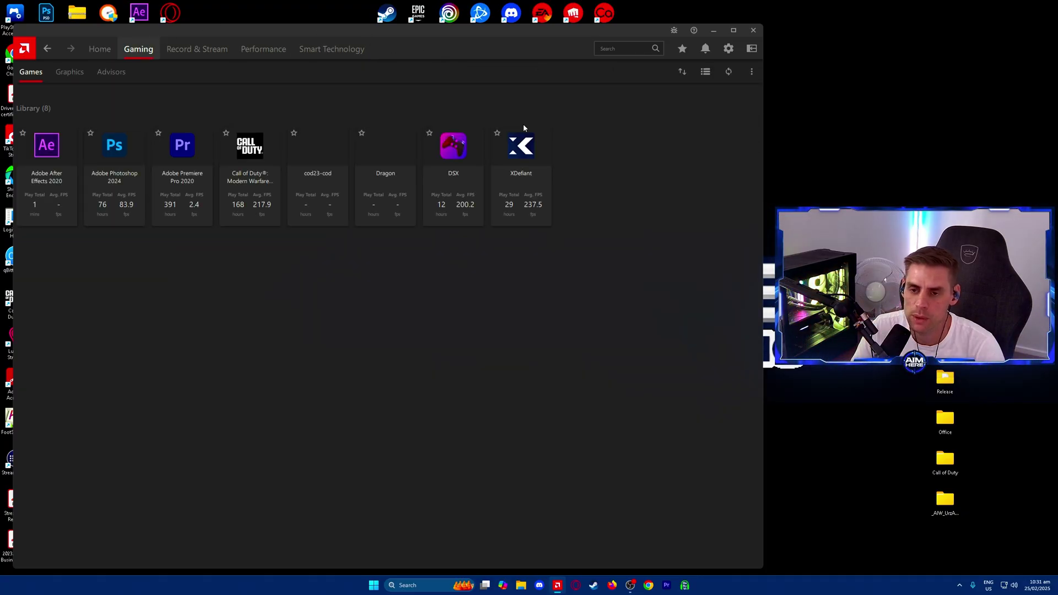
pyautogui.click(252, 184)
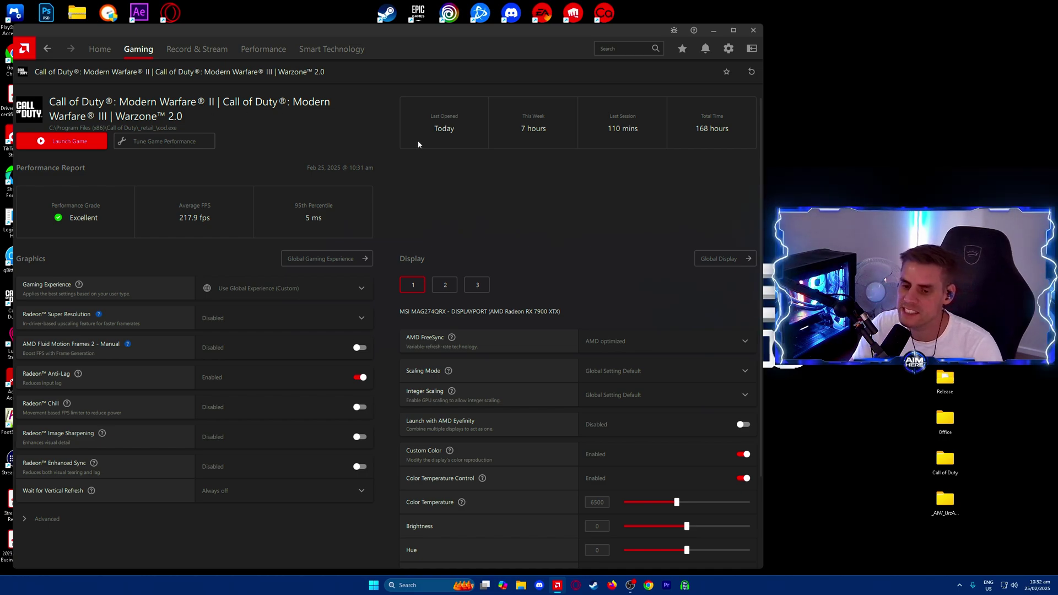
pyautogui.click(78, 523)
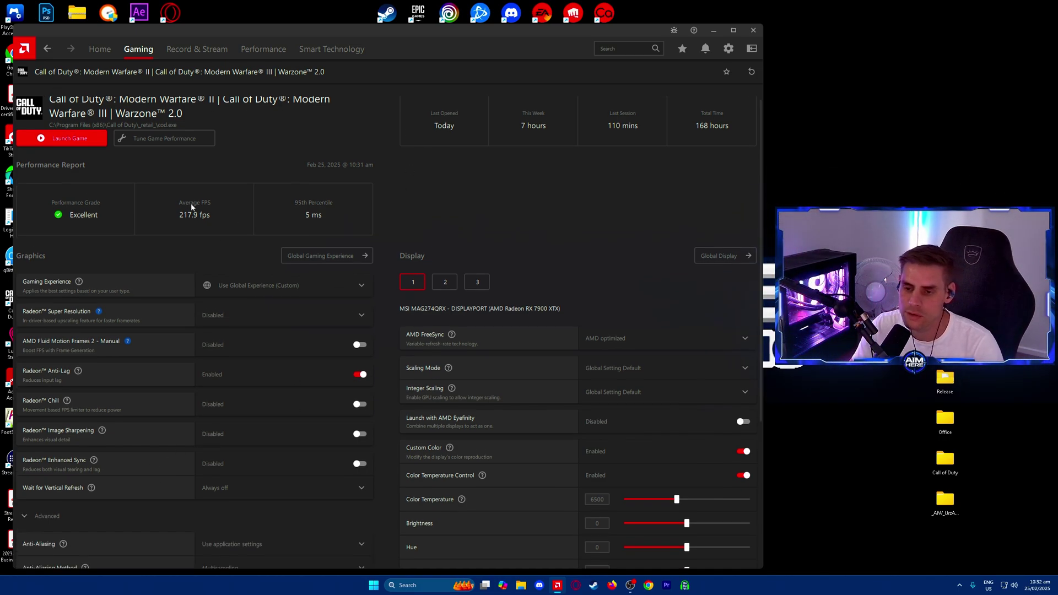
pyautogui.scroll(-4, 293, 386)
pyautogui.scroll(4, 302, 204)
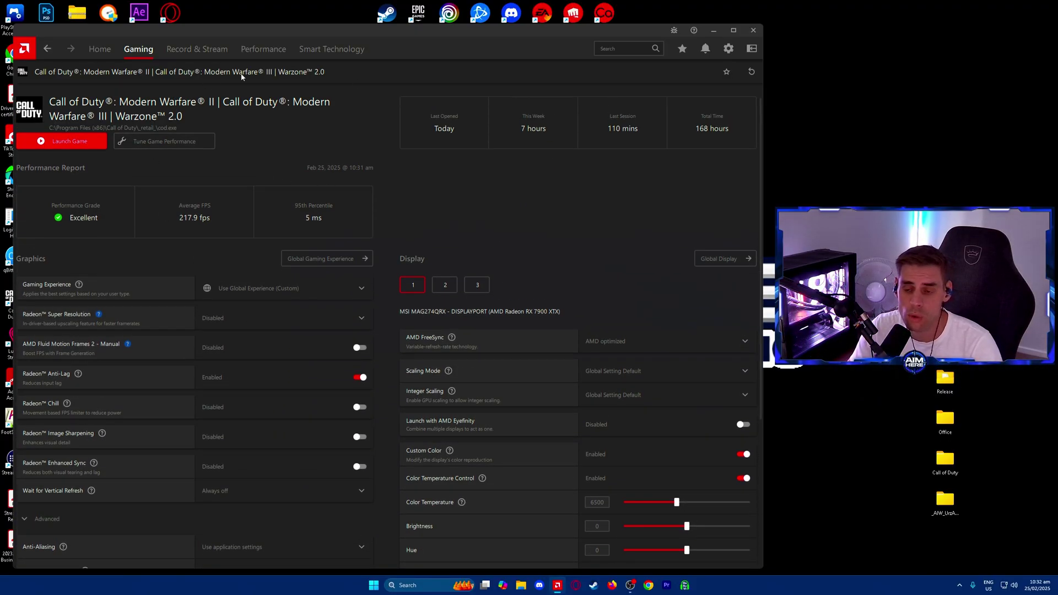
# Open the RX 7900 XTX's Global Graphics options and review the list (Anti-Lag Enabled, Anisotropic 16x, V-Sync Always off).
pyautogui.click(325, 259)
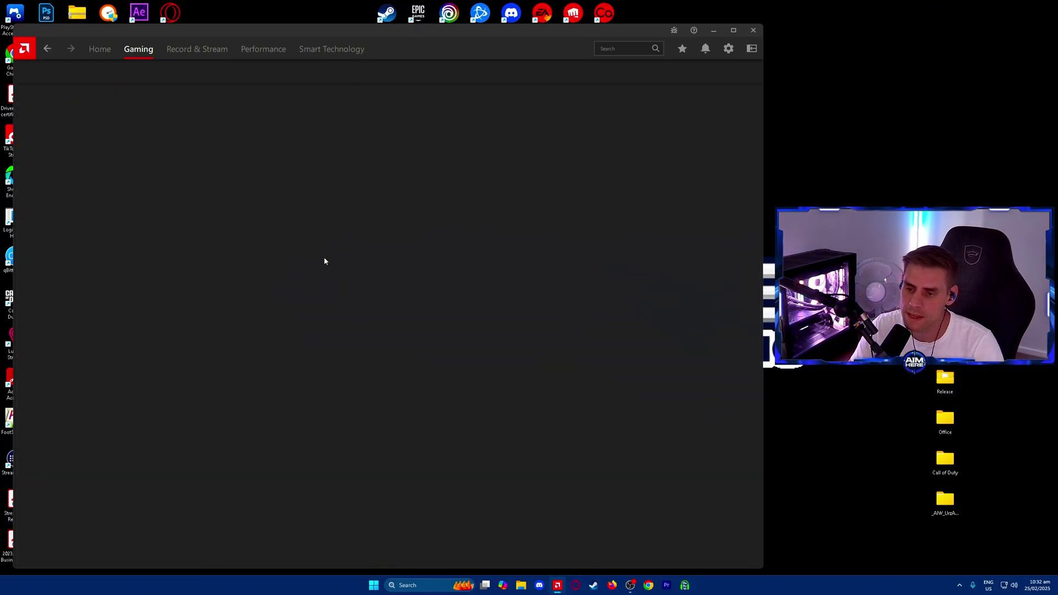
pyautogui.scroll(-1, 491, 286)
pyautogui.scroll(-2, 491, 283)
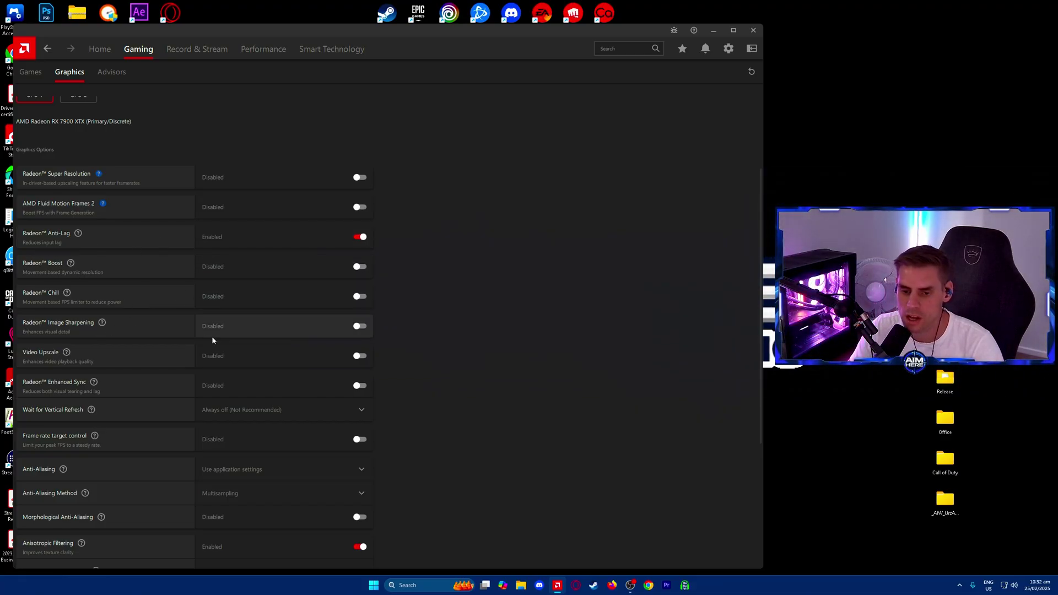
pyautogui.scroll(-1, 462, 309)
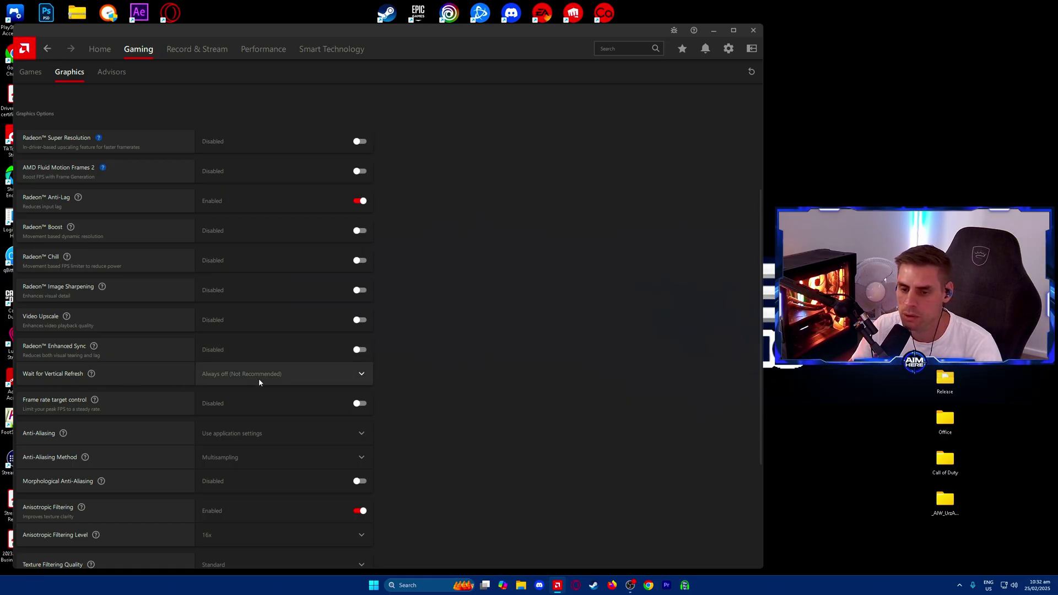
pyautogui.scroll(-3, 455, 359)
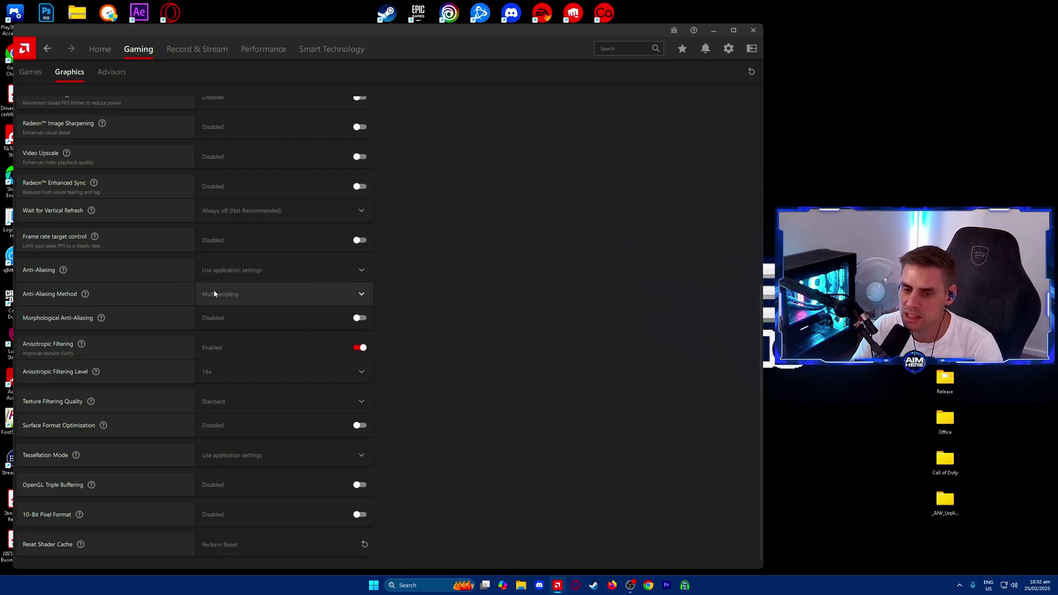
# Check the anti-aliasing and anisotropic filtering choices, keeping Multisampling and 16x.
pyautogui.click(226, 295)
pyautogui.click(479, 300)
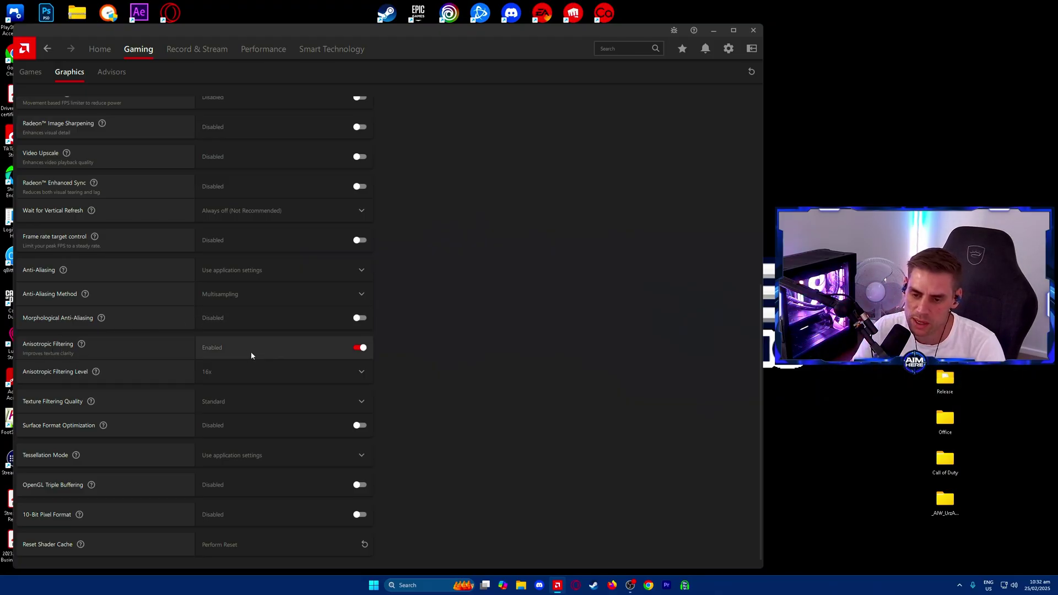
pyautogui.click(268, 369)
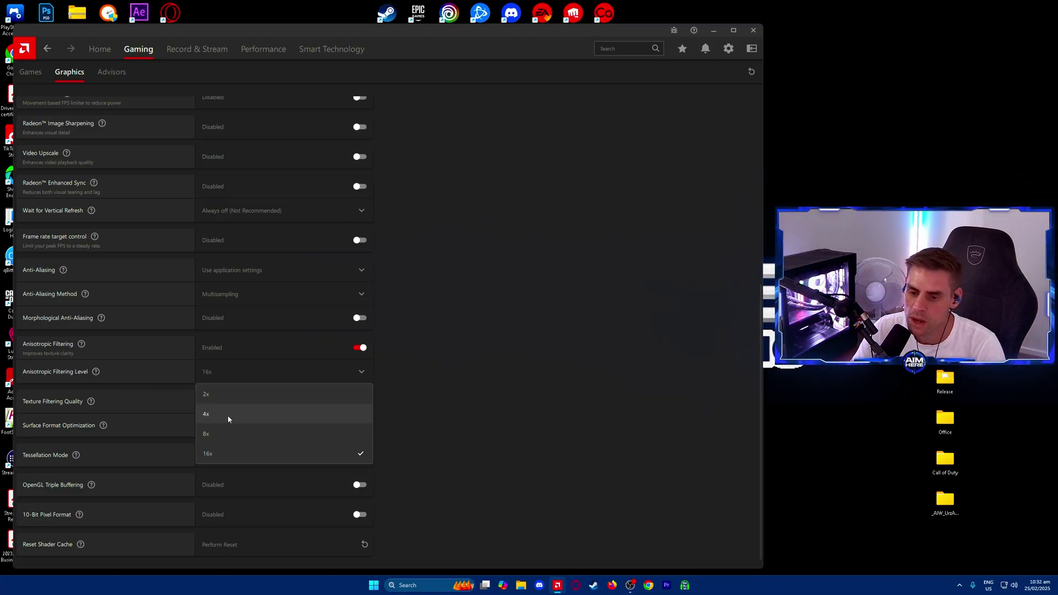
pyautogui.moveTo(99, 376)
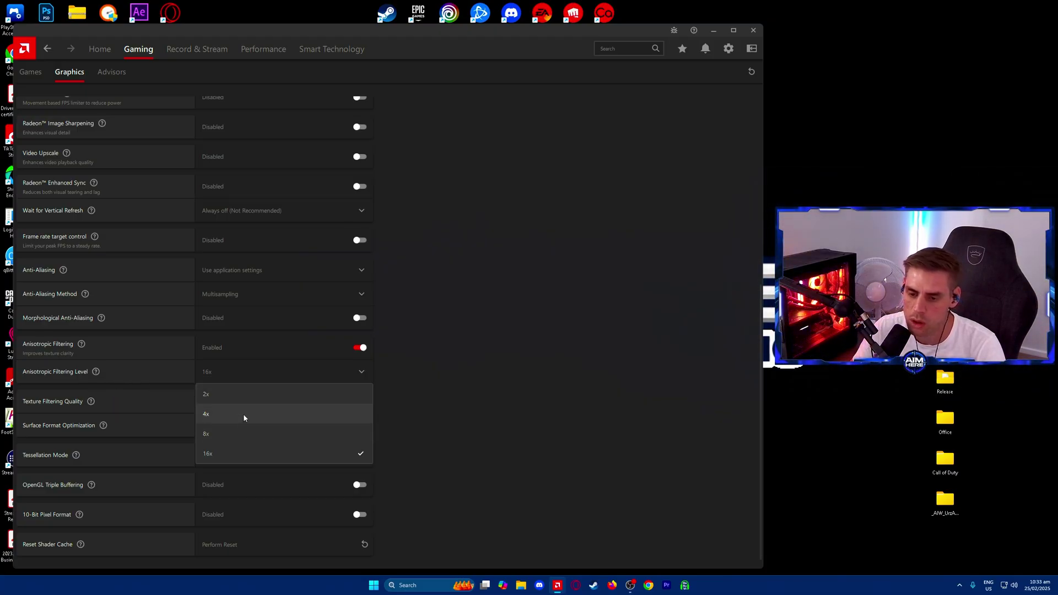
pyautogui.click(518, 432)
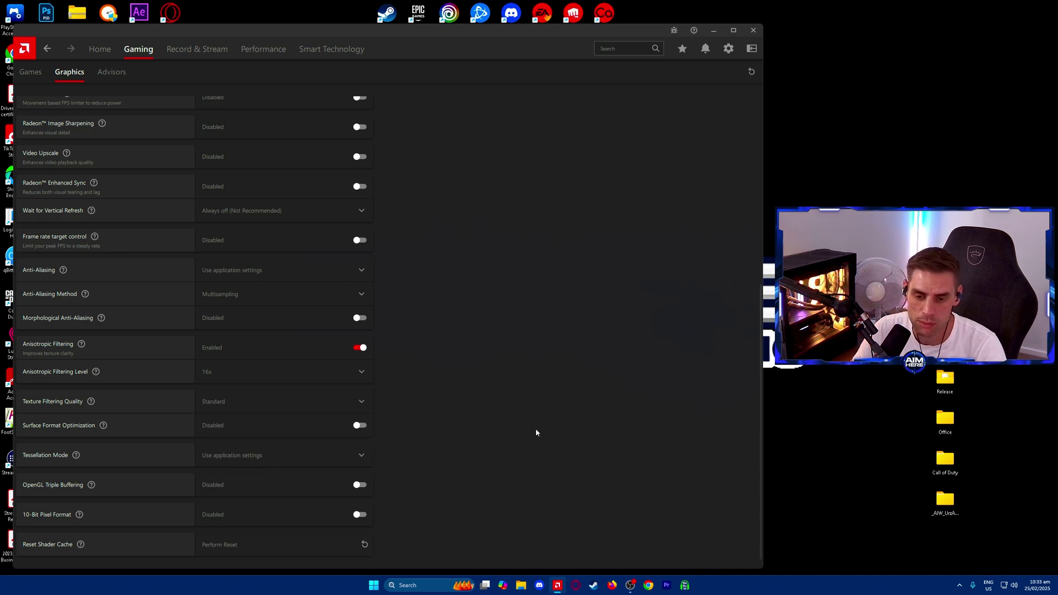
pyautogui.scroll(-1, 458, 423)
# Keep Texture Filtering at Standard and Tessellation unchanged, and cancel enabling 10-bit pixel format.
pyautogui.click(232, 397)
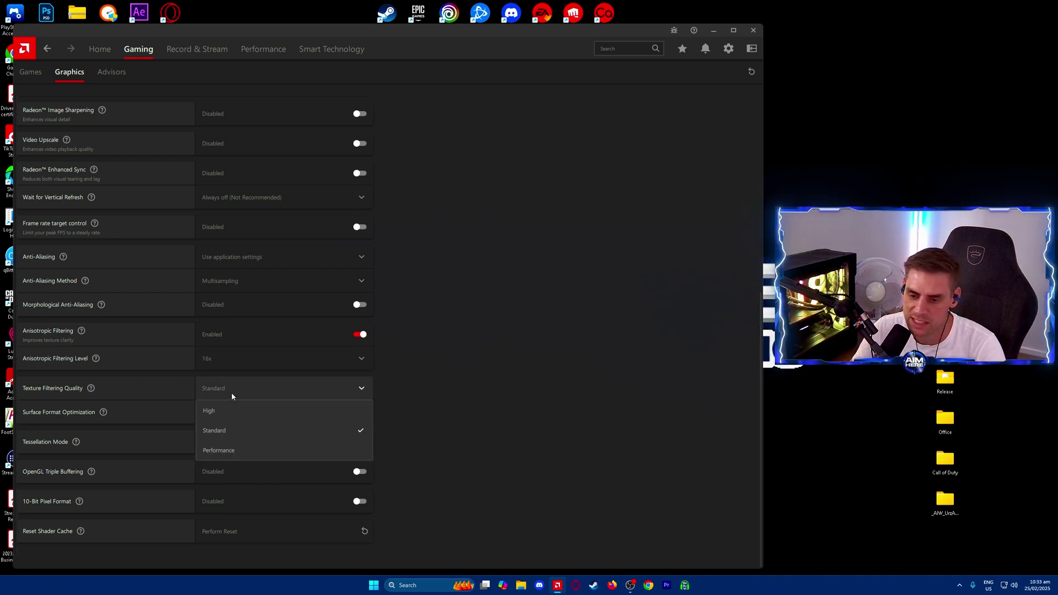
pyautogui.click(548, 397)
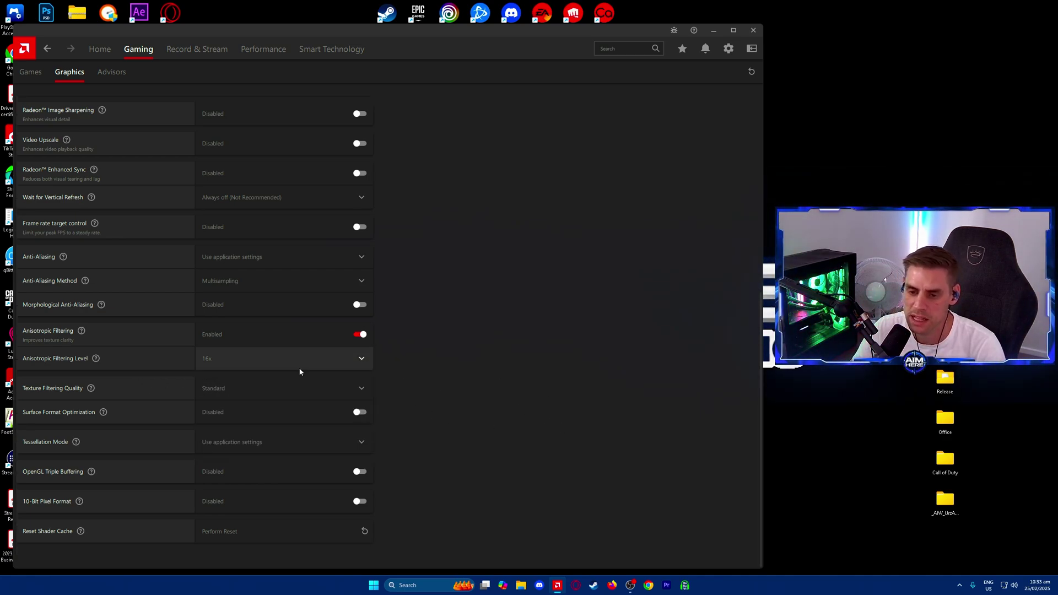
pyautogui.click(228, 400)
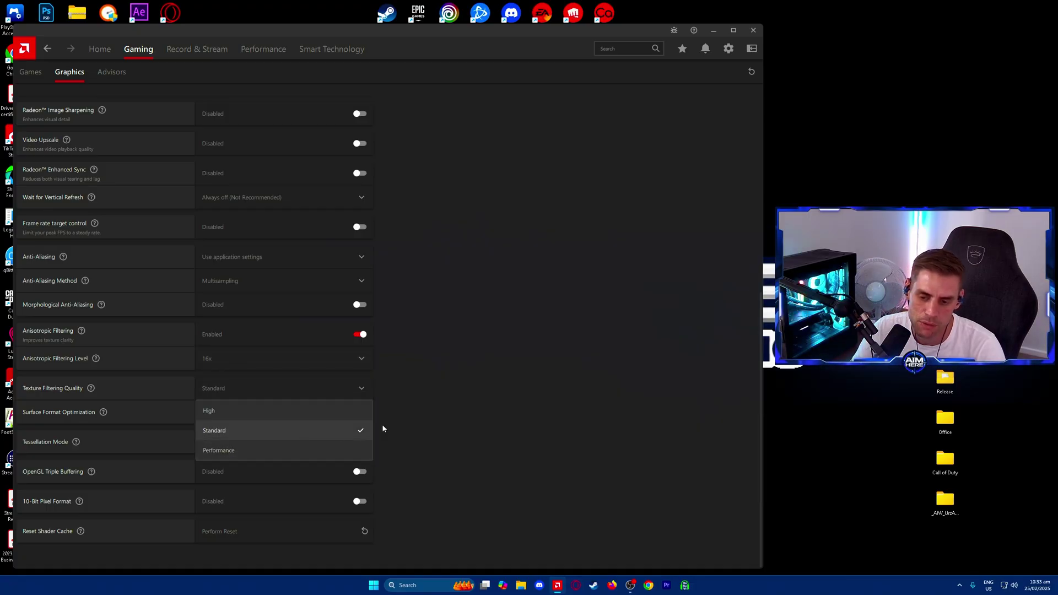
pyautogui.click(507, 397)
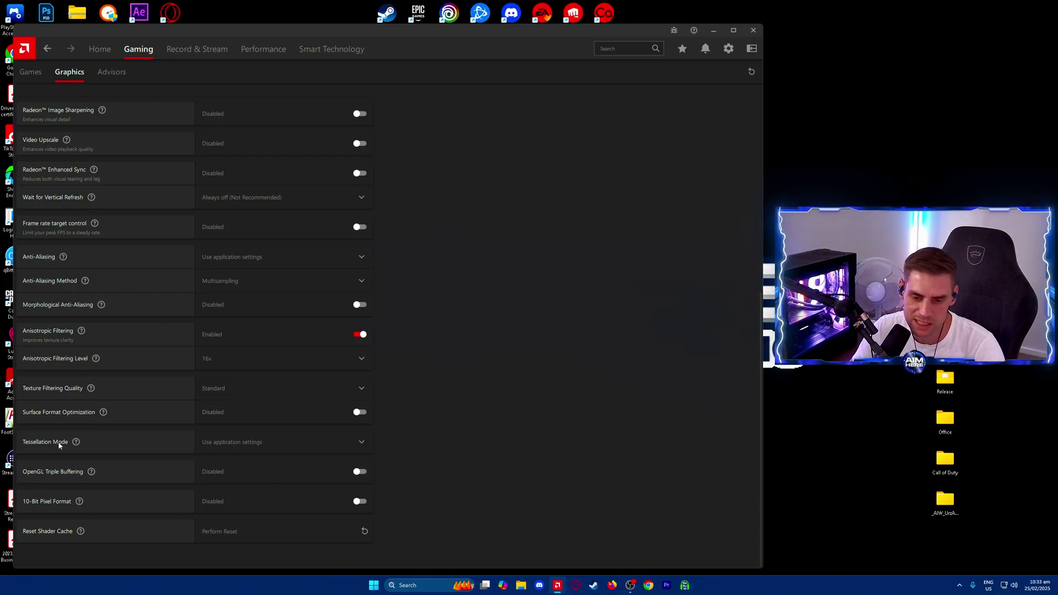
pyautogui.click(357, 448)
pyautogui.click(546, 444)
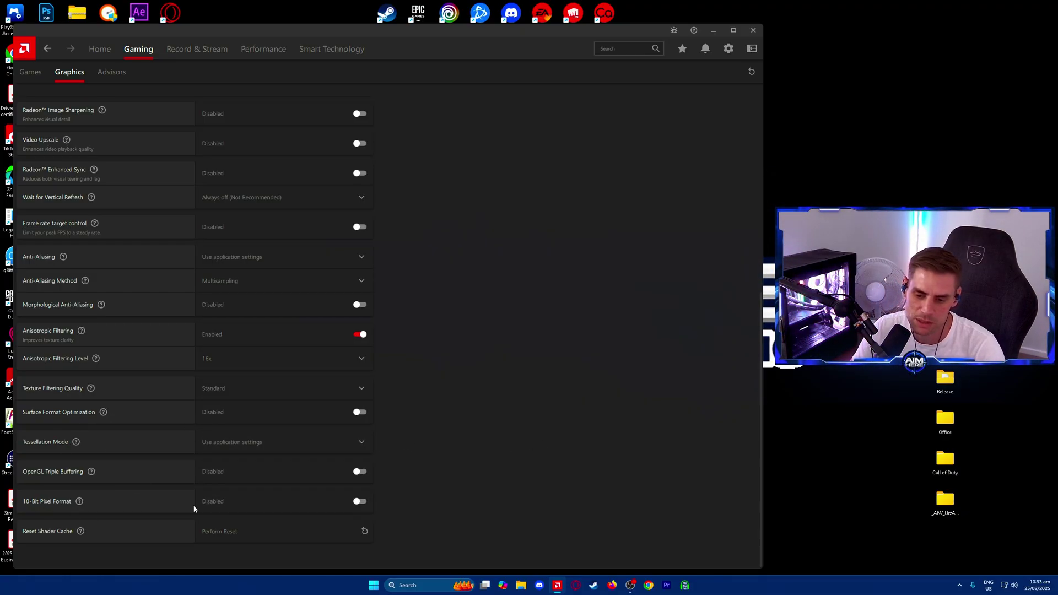
pyautogui.click(263, 509)
pyautogui.click(506, 242)
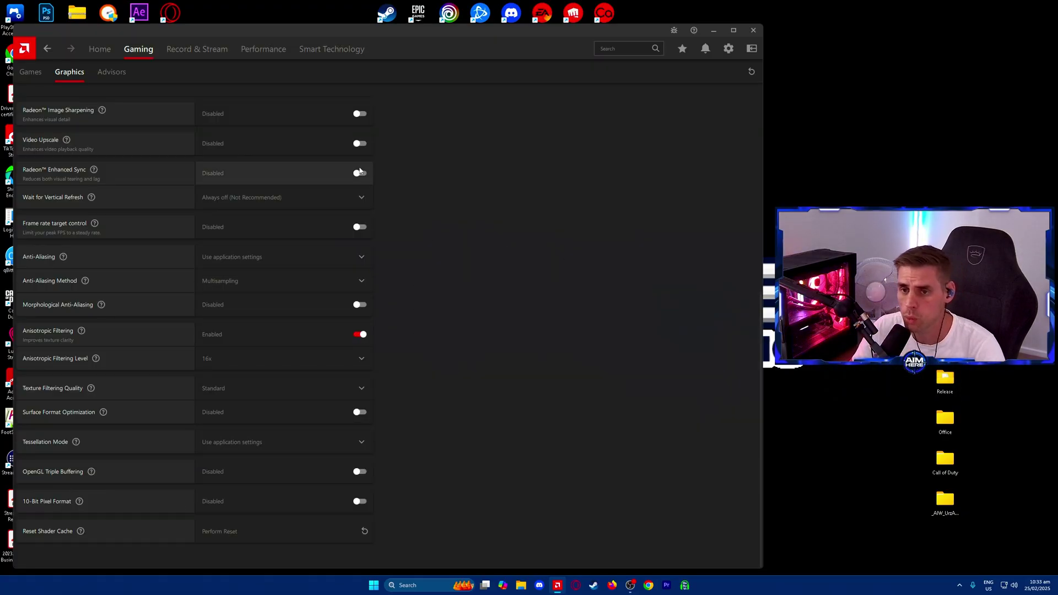
# Go to Performance Tuning and confirm SmartAccess Memory shows Enabled with Default tuning.
pyautogui.click(264, 49)
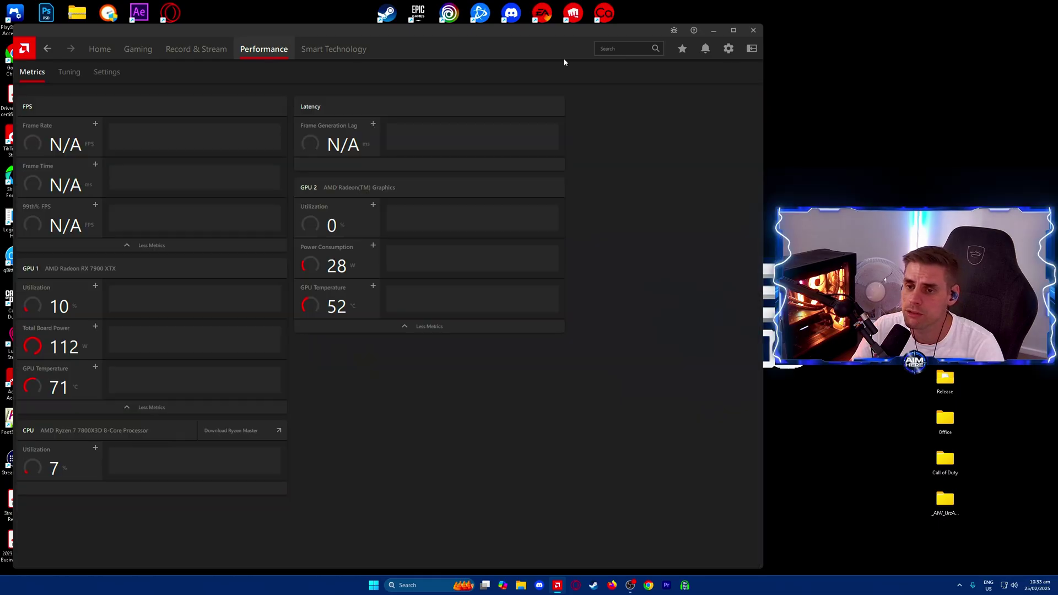
pyautogui.click(71, 74)
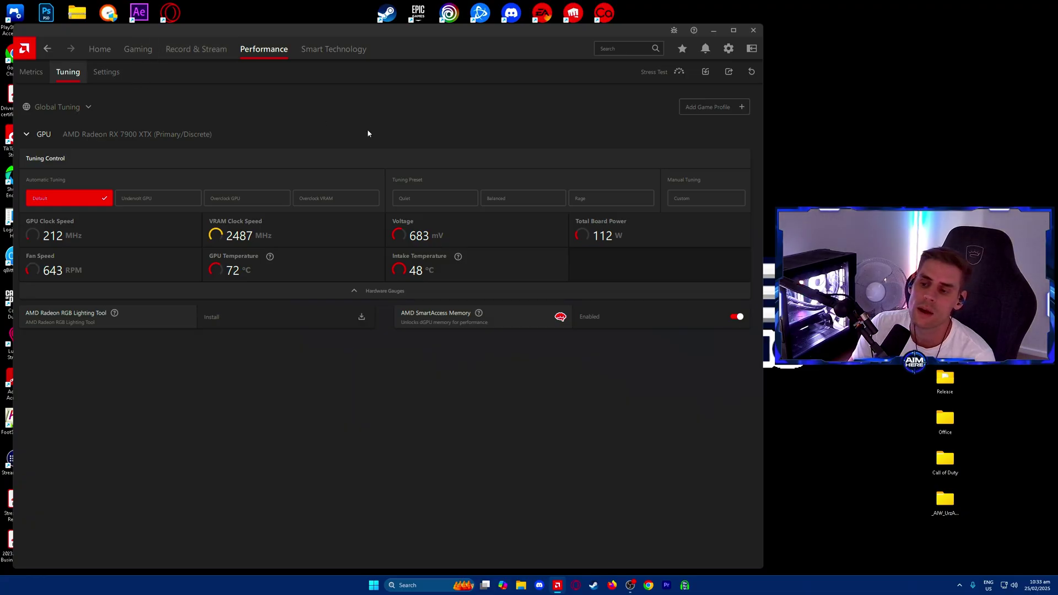
# Bring up Display 1's settings with Custom Color enabled and Saturation 125.
pyautogui.click(112, 71)
pyautogui.click(728, 53)
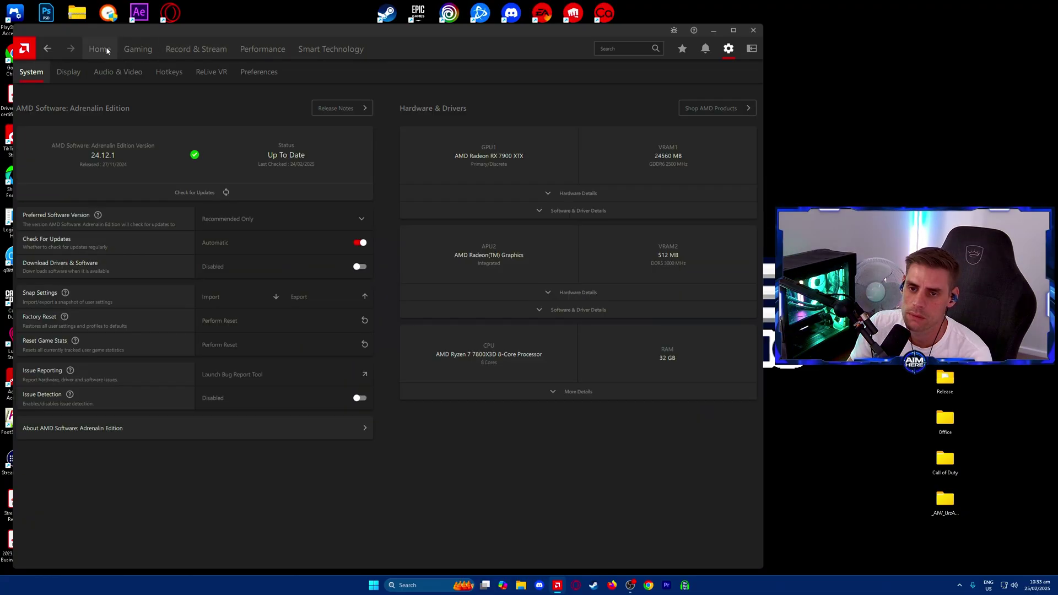
pyautogui.click(74, 74)
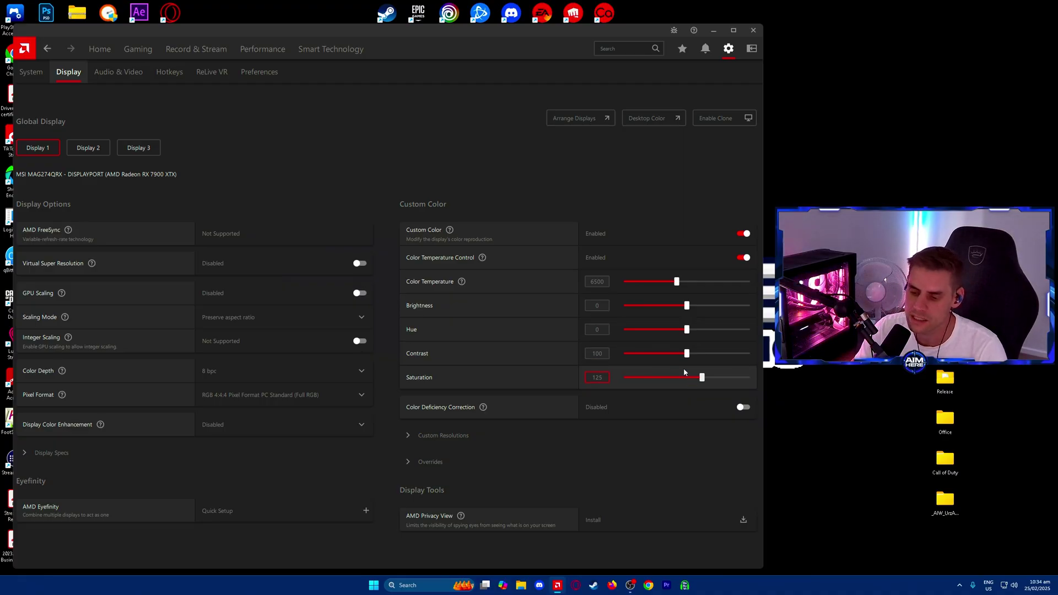
# Expand and collapse the Custom Resolutions and Overrides sections without changing anything.
pyautogui.click(440, 437)
pyautogui.click(452, 439)
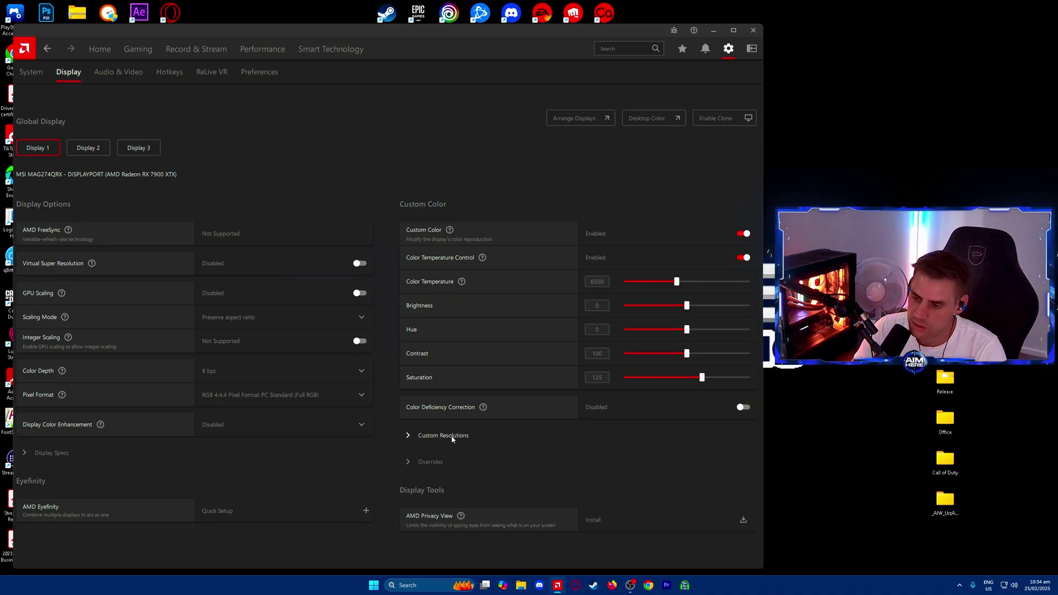
pyautogui.click(430, 462)
pyautogui.click(431, 462)
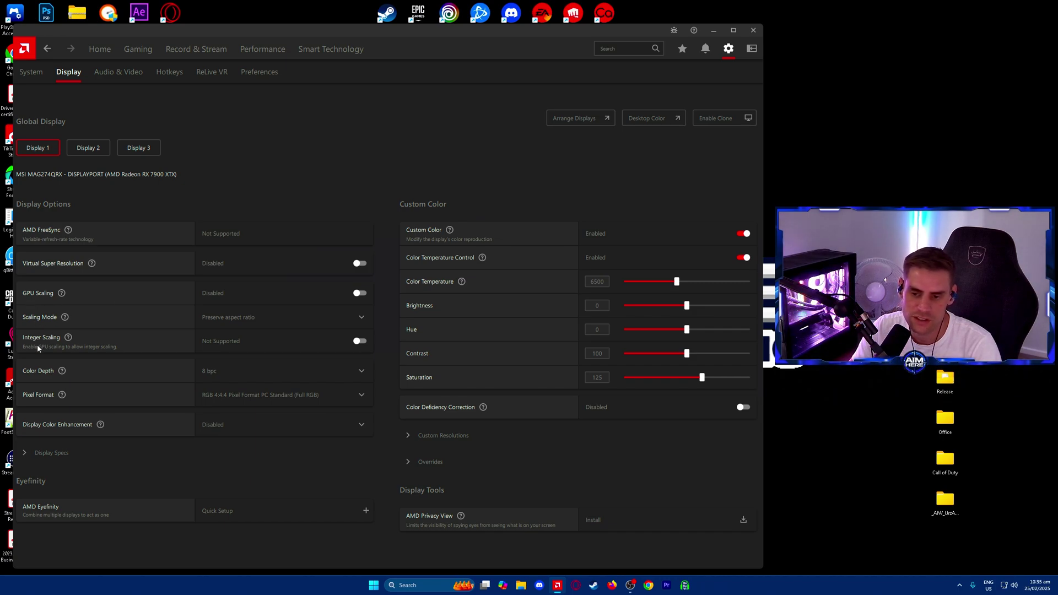
pyautogui.click(246, 372)
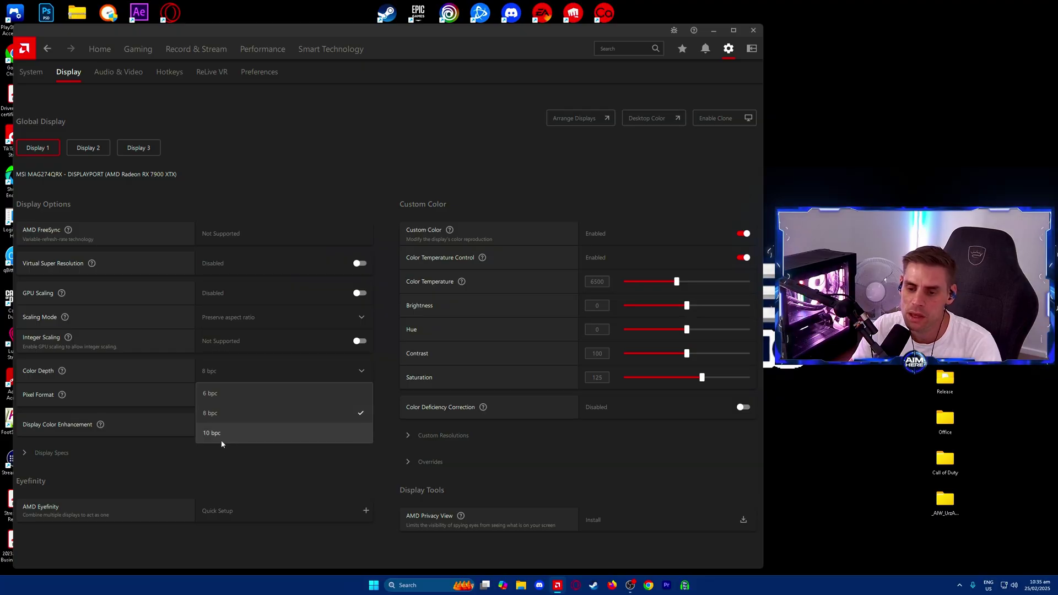
pyautogui.click(252, 371)
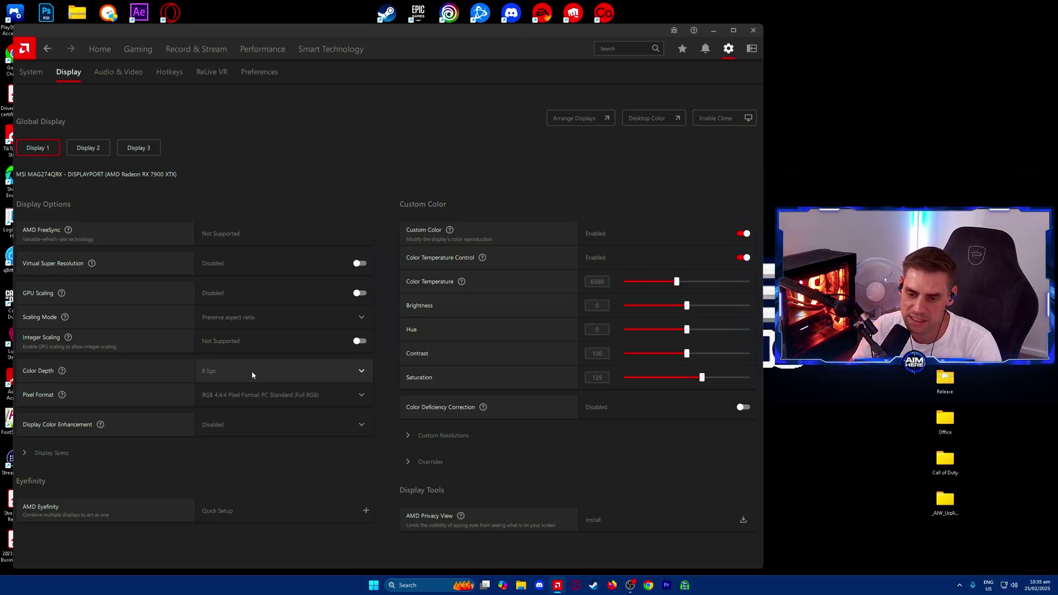
pyautogui.click(279, 401)
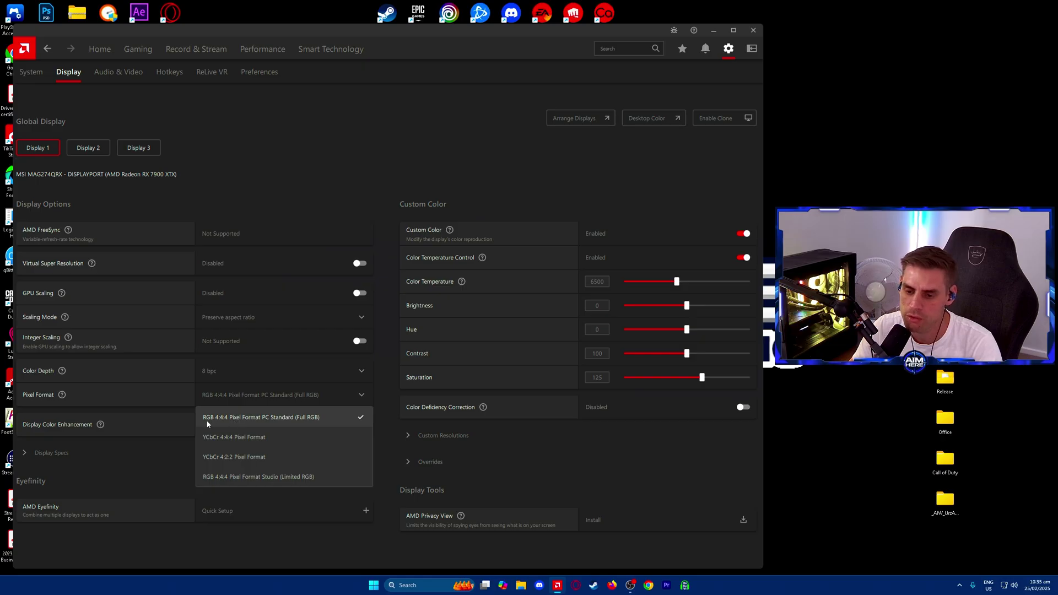
pyautogui.click(278, 402)
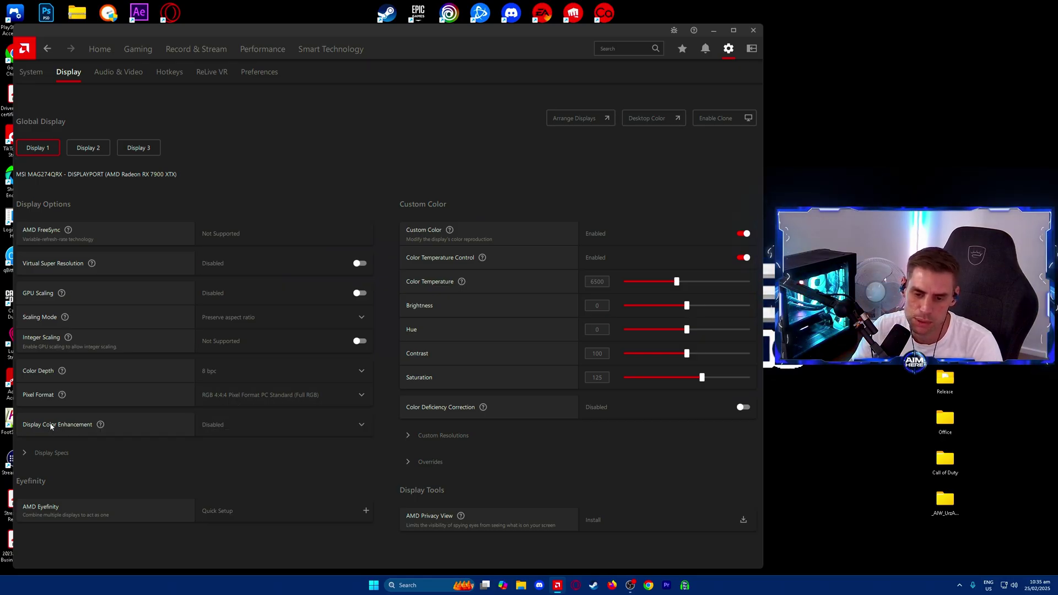
pyautogui.click(40, 454)
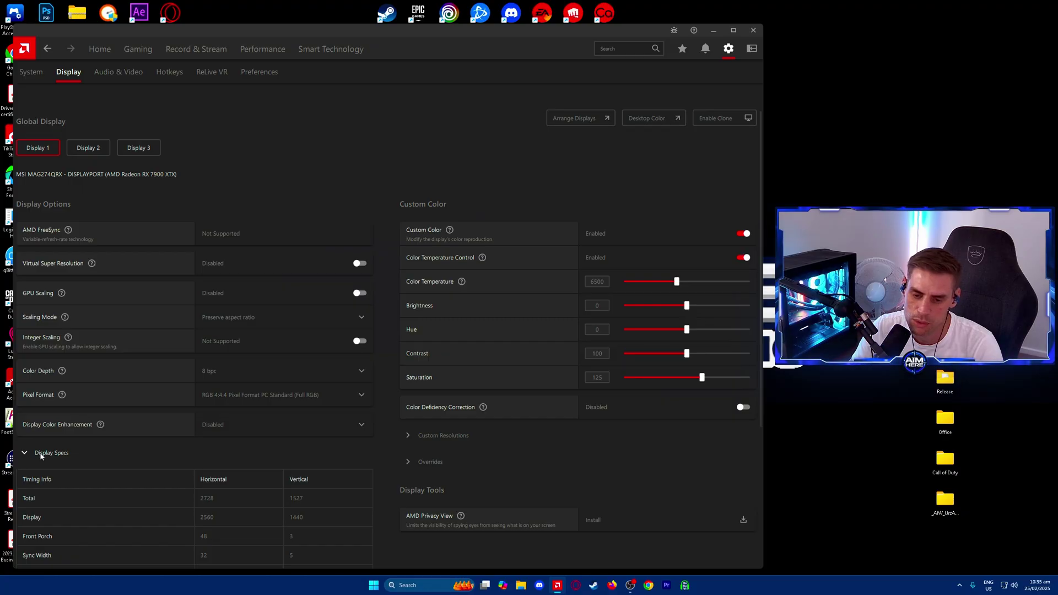
pyautogui.click(41, 454)
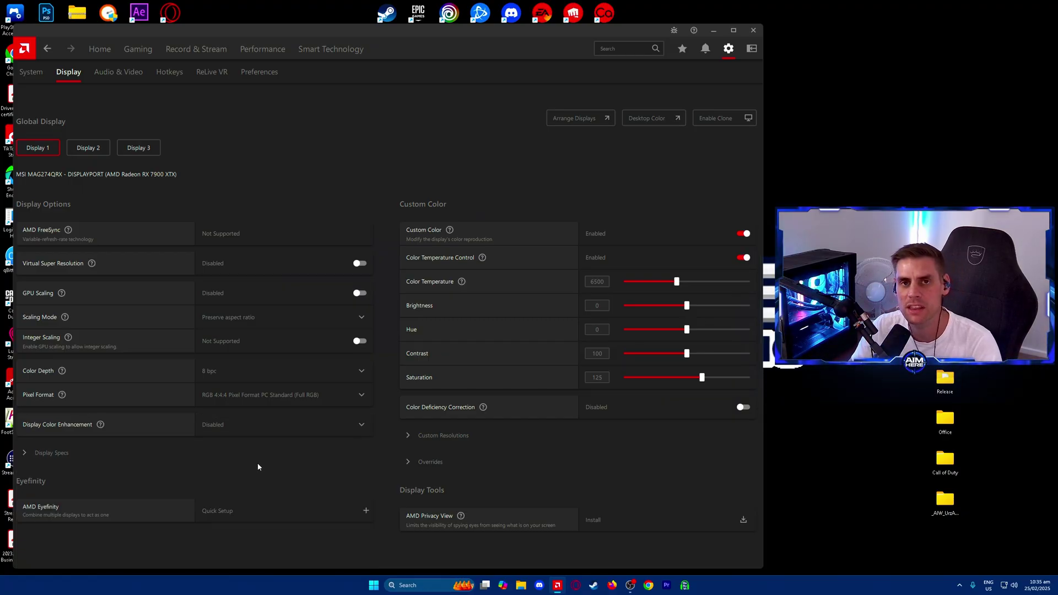